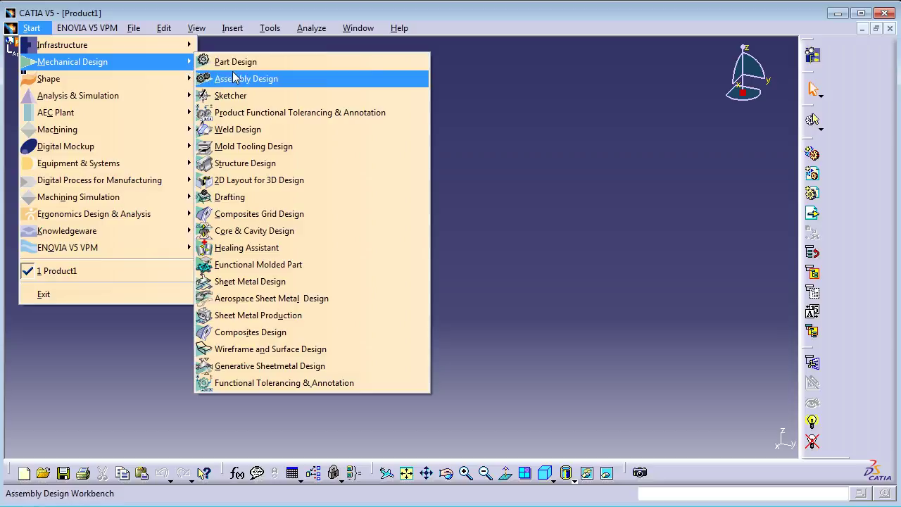
Step: Switch to the Part Design workbench and open a sketch on the xy plane
click(234, 62)
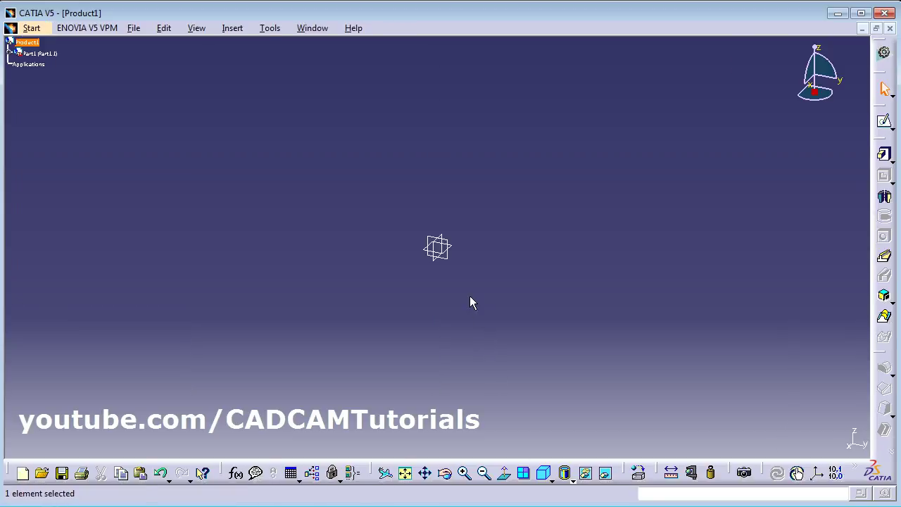
click(885, 124)
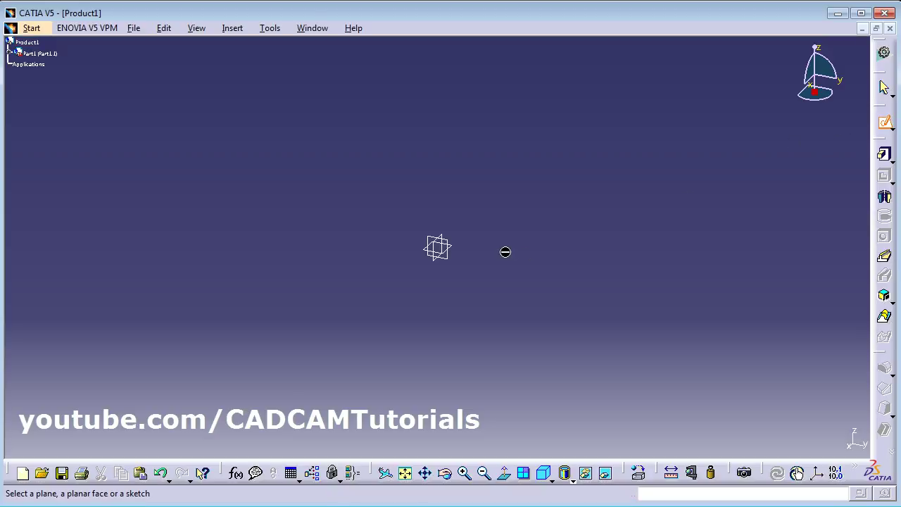
click(455, 250)
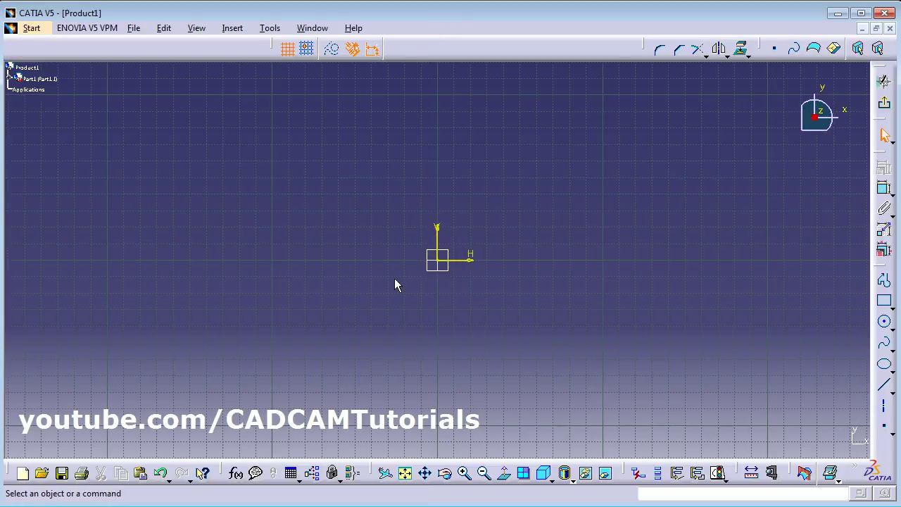
Step: Sketch a centered rectangle about 249 mm wide and 144 mm high around the origin
click(887, 305)
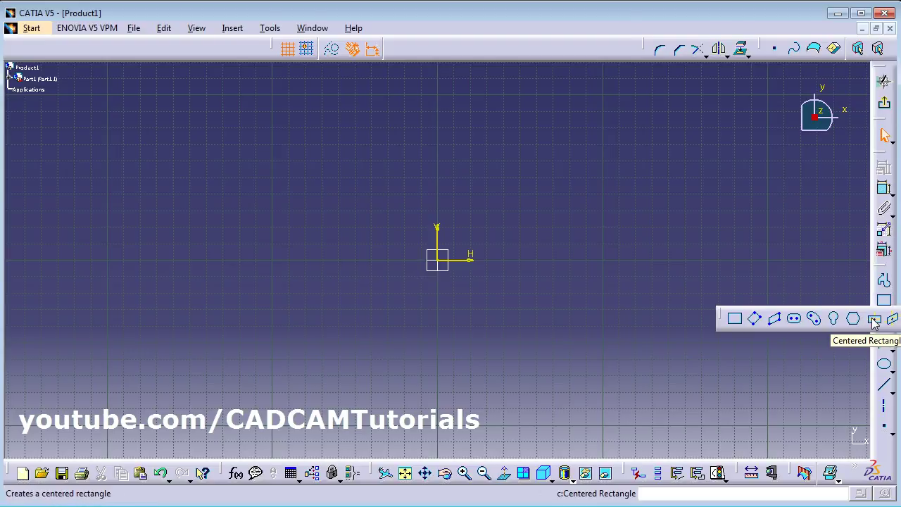
click(874, 321)
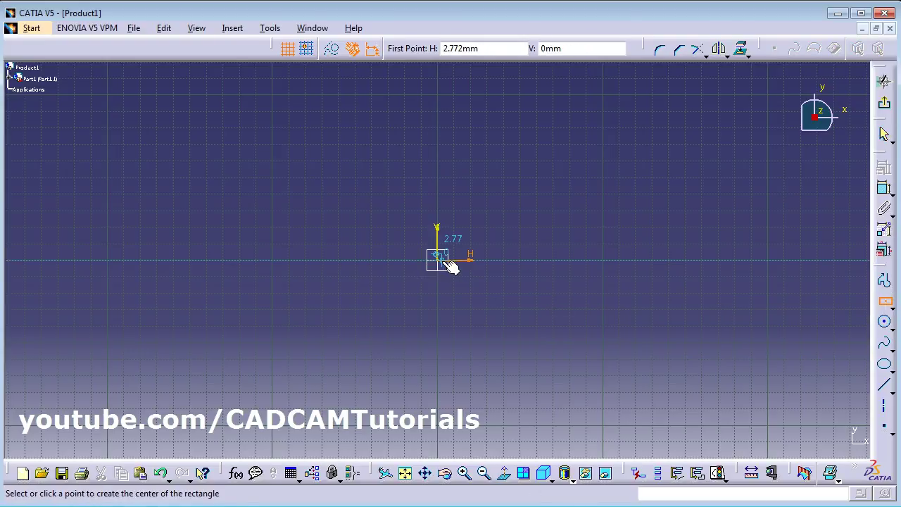
click(440, 262)
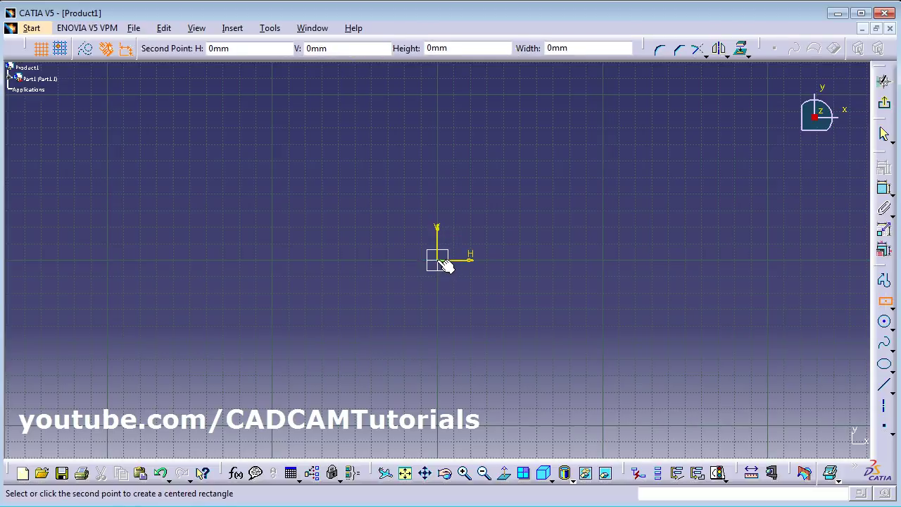
click(643, 379)
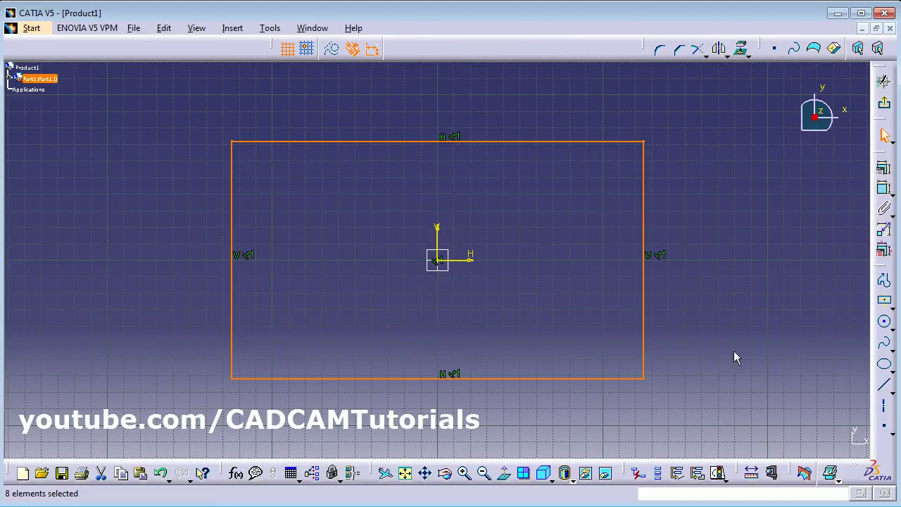
Step: Dimension the rectangle's lower horizontal edge and set its length to 250 mm
click(885, 190)
click(442, 378)
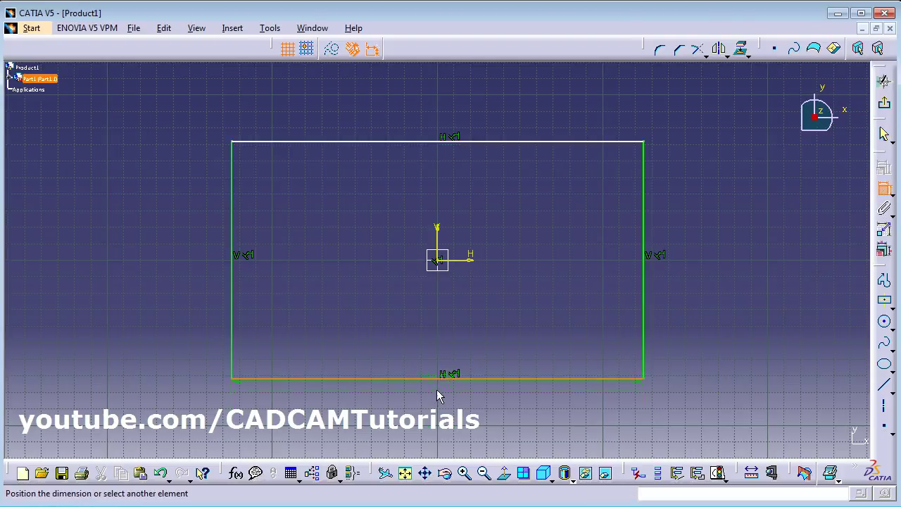
click(436, 413)
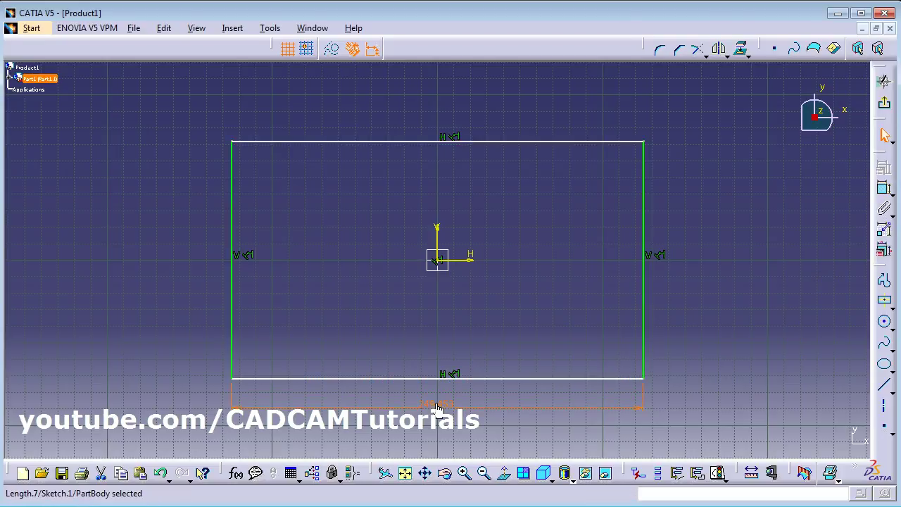
double_click(437, 404)
text(250)
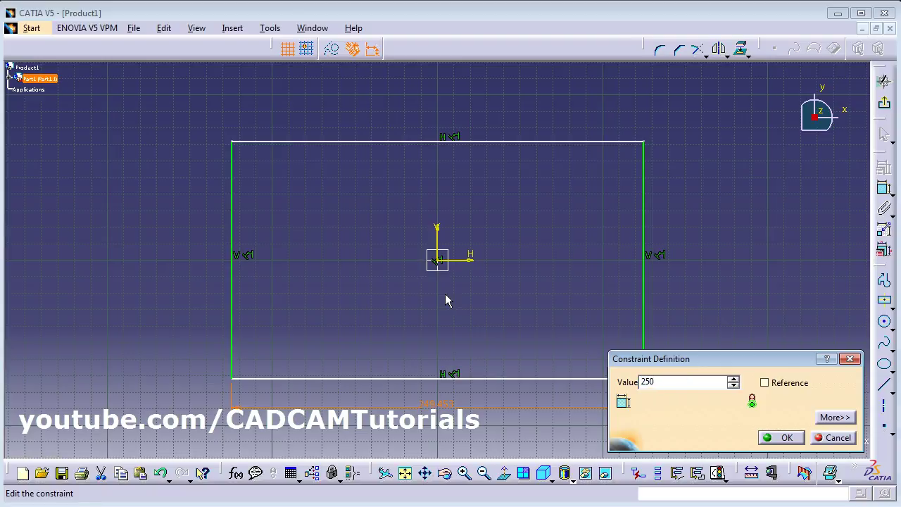
key(Return)
Step: Dimension the rectangle's right vertical edge and set its length to 150 mm
click(885, 189)
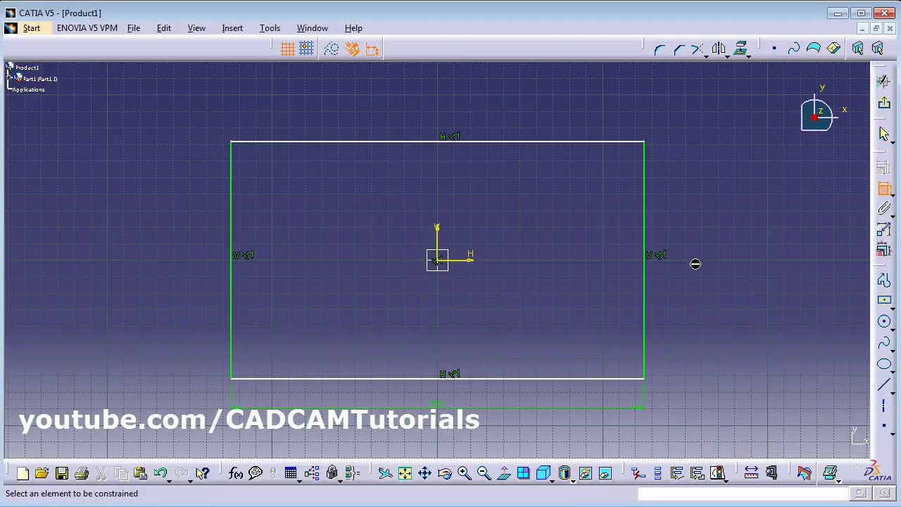
click(653, 289)
click(707, 257)
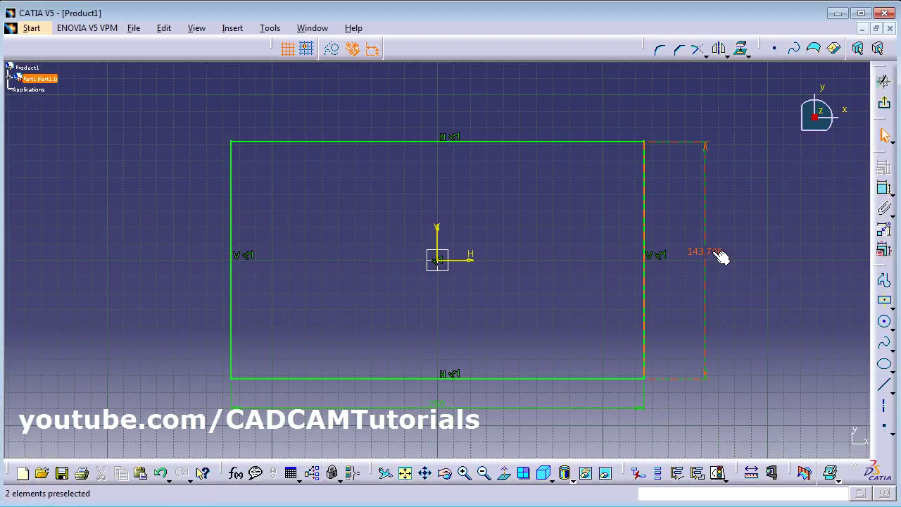
double_click(711, 257)
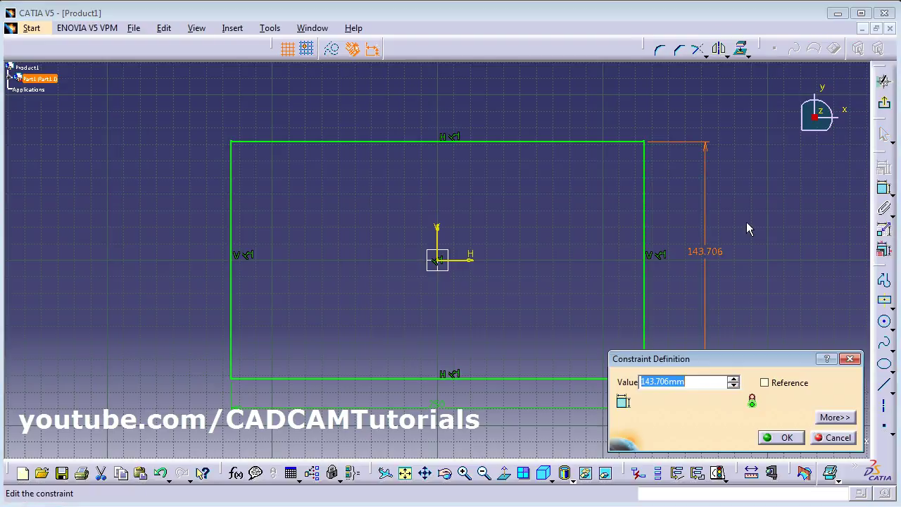
text(150)
key(Return)
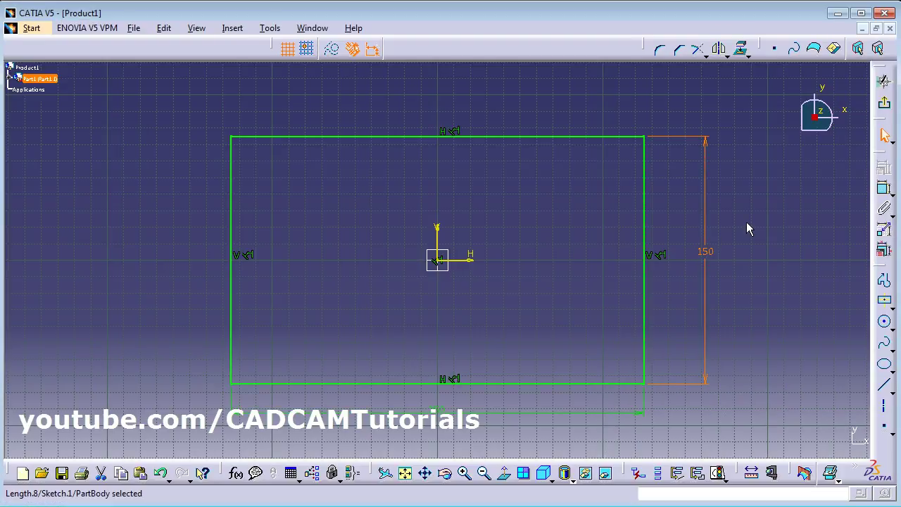
click(793, 343)
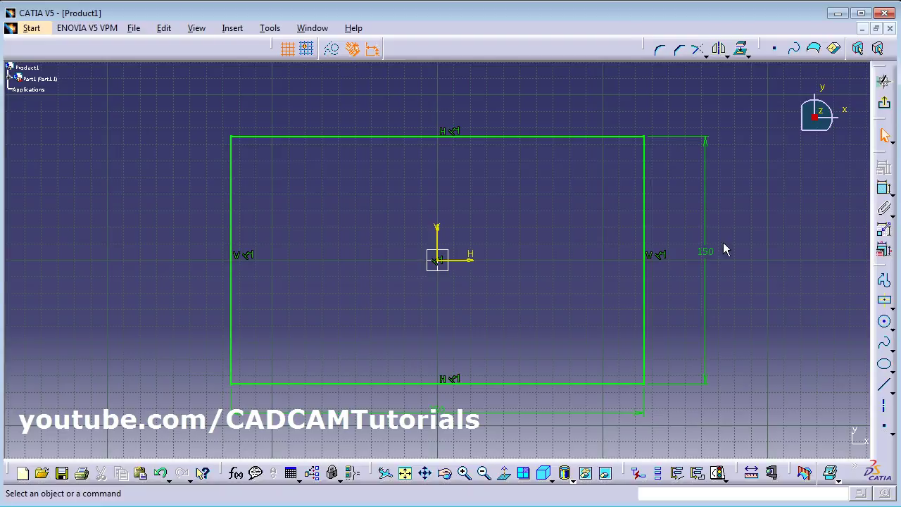
Step: Exit the sketch and define a pad of the rectangle with a length of 20 mm, previewing the solid
click(885, 107)
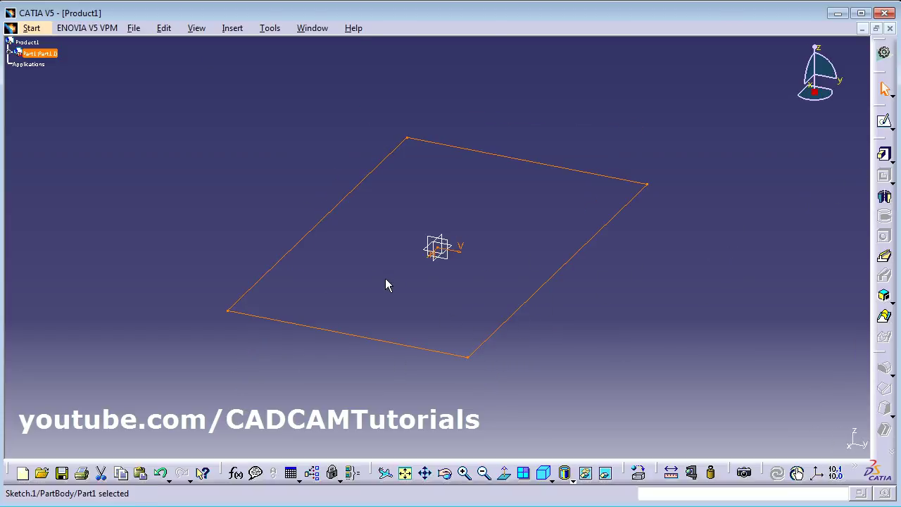
click(884, 158)
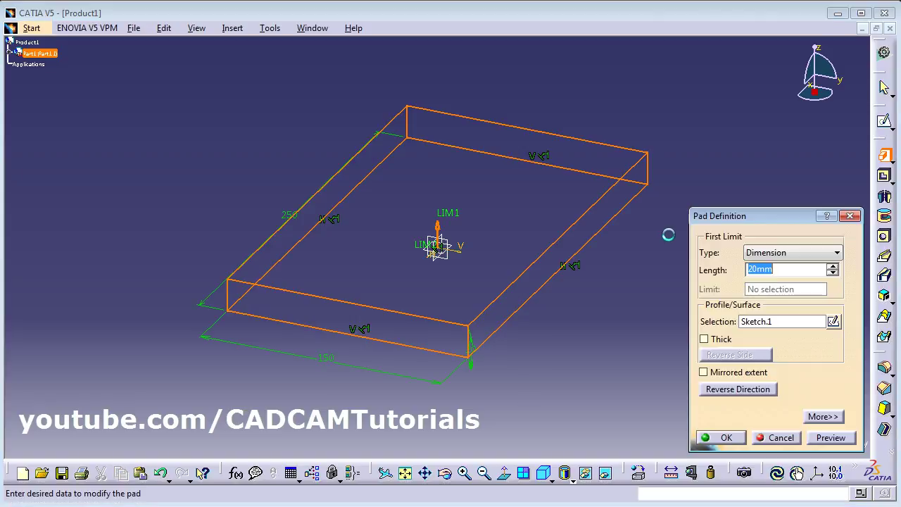
click(831, 438)
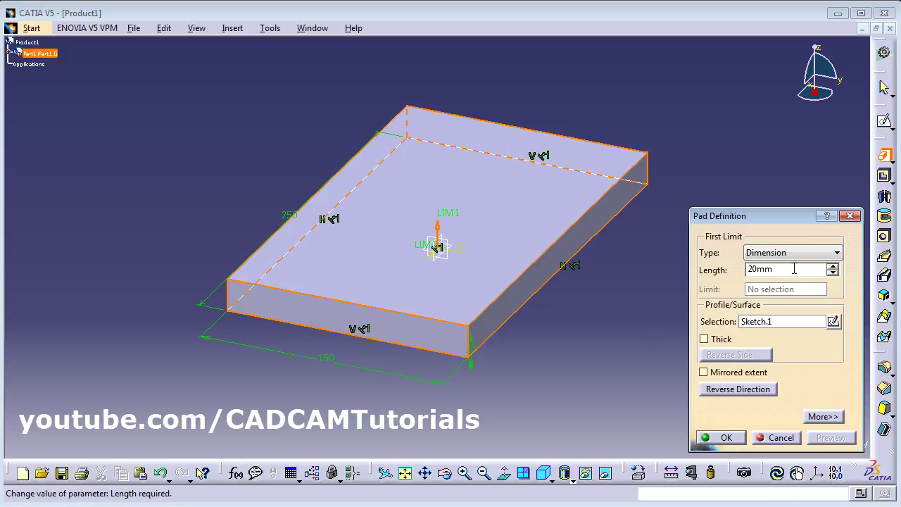
Step: Preview the pad in the reversed direction, and restore and preview its original upward direction
click(732, 389)
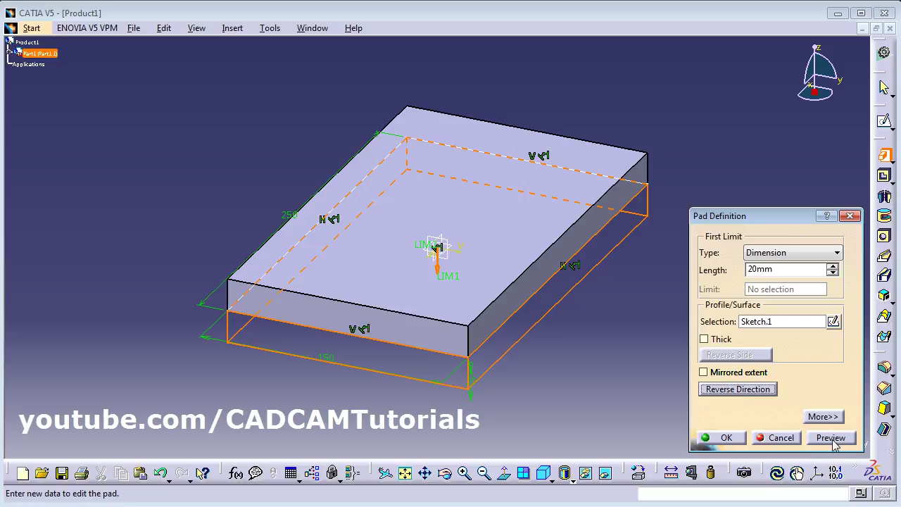
click(831, 438)
click(754, 389)
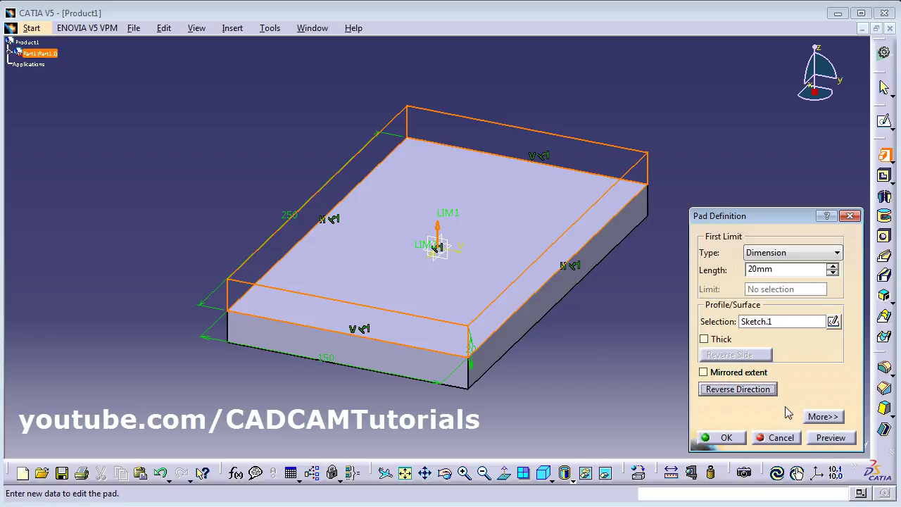
click(833, 442)
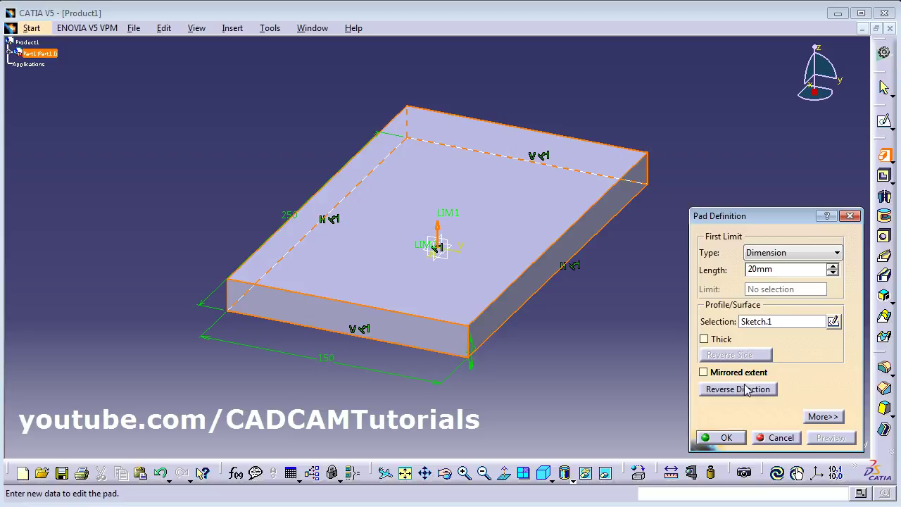
Step: Turn on the Thick option for the 20 mm pad and preview it with Thickness1 at 1 mm
double_click(757, 270)
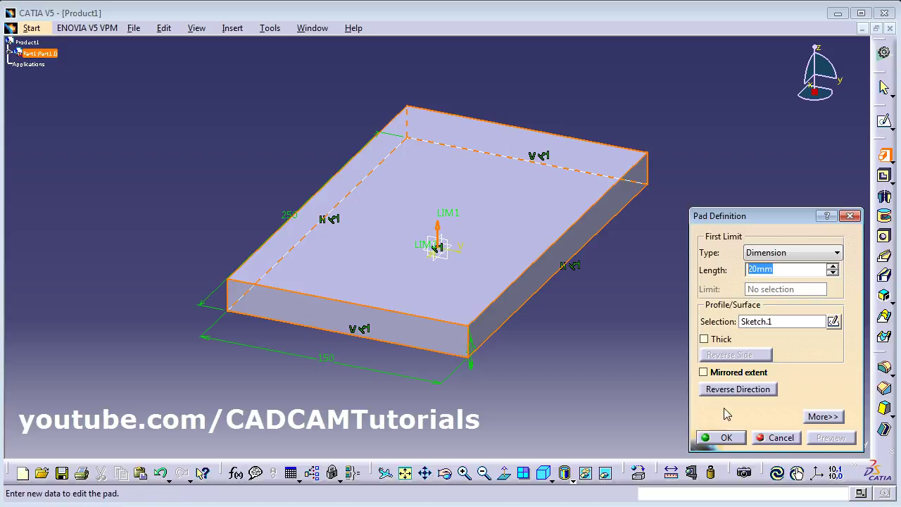
click(704, 340)
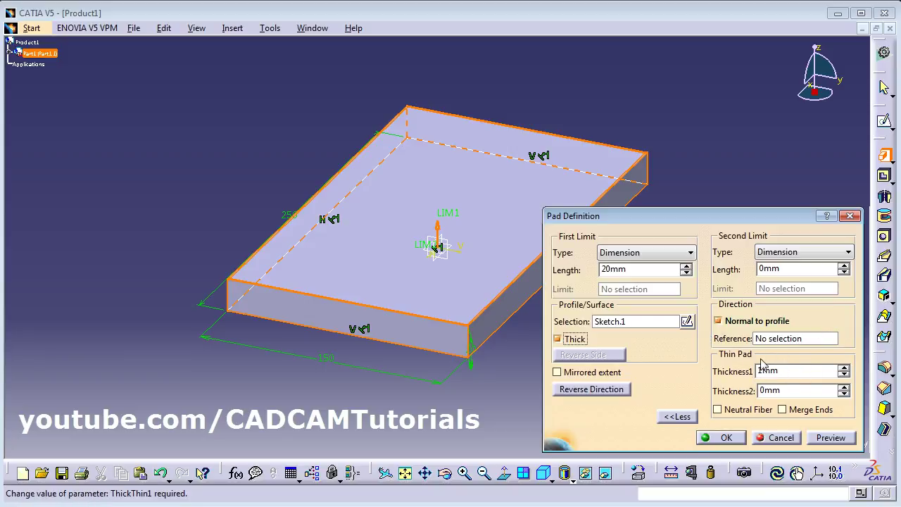
click(832, 438)
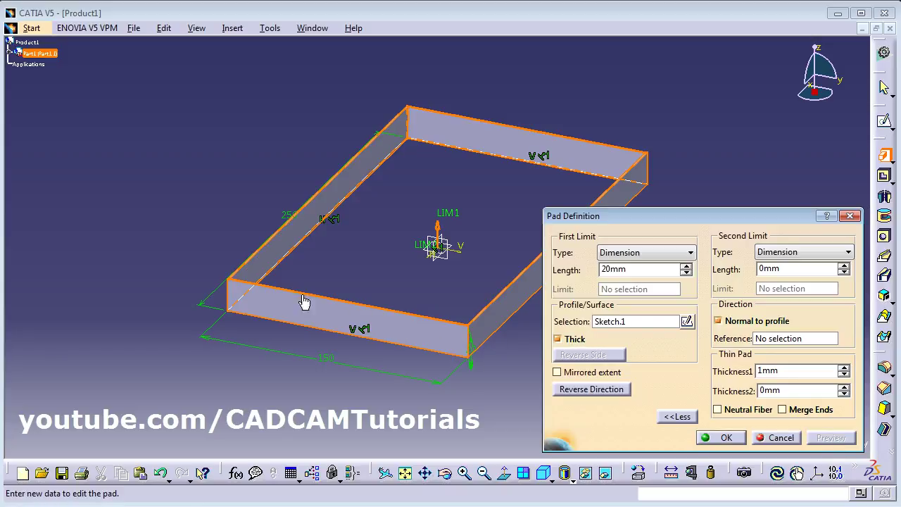
Step: Examine the thin pad's wall thickness at its corners, first up close in 3D and also in the top view
middle_drag(233, 255, 316, 225)
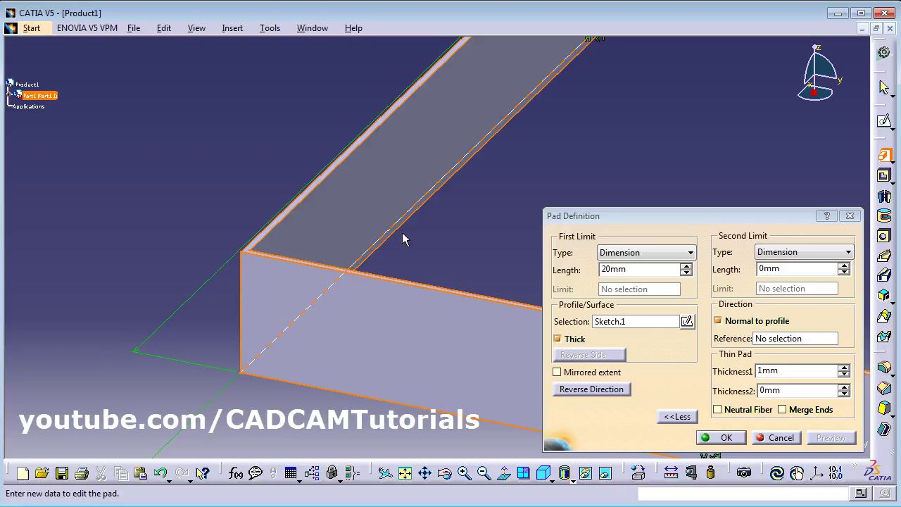
middle_drag(405, 239, 241, 211)
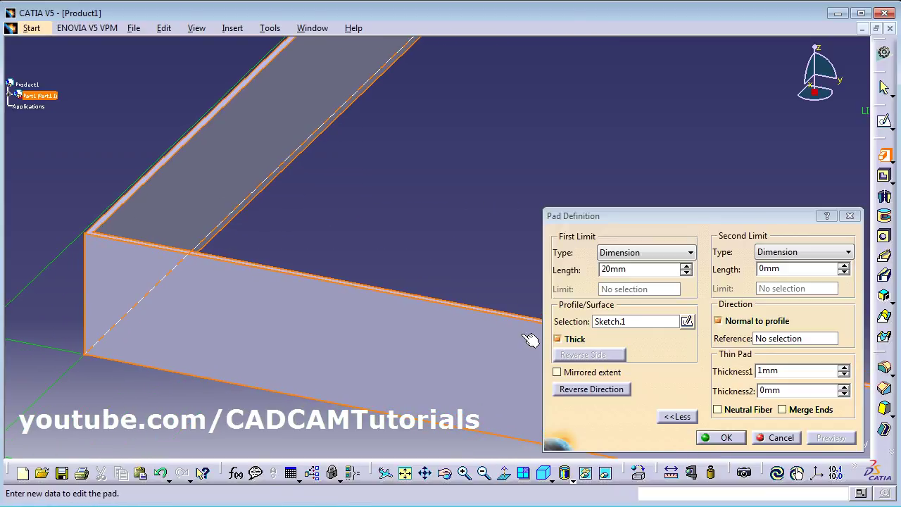
click(552, 478)
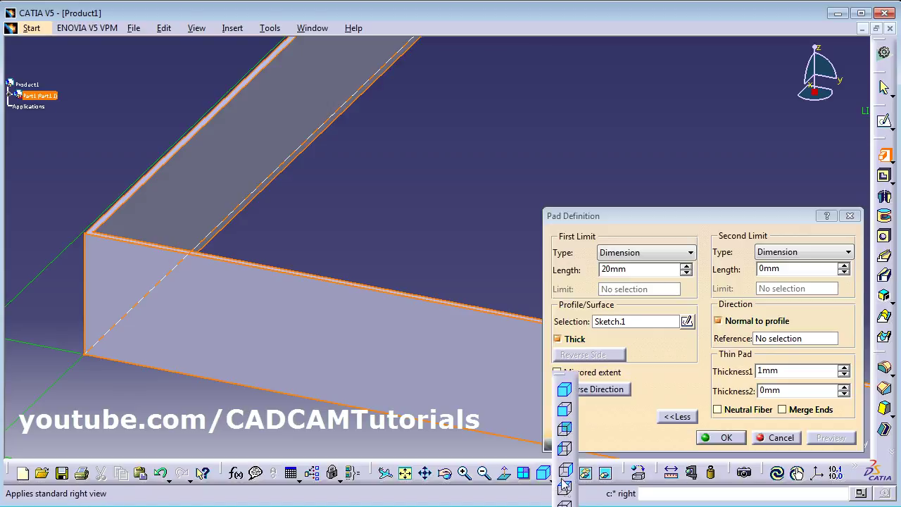
click(565, 492)
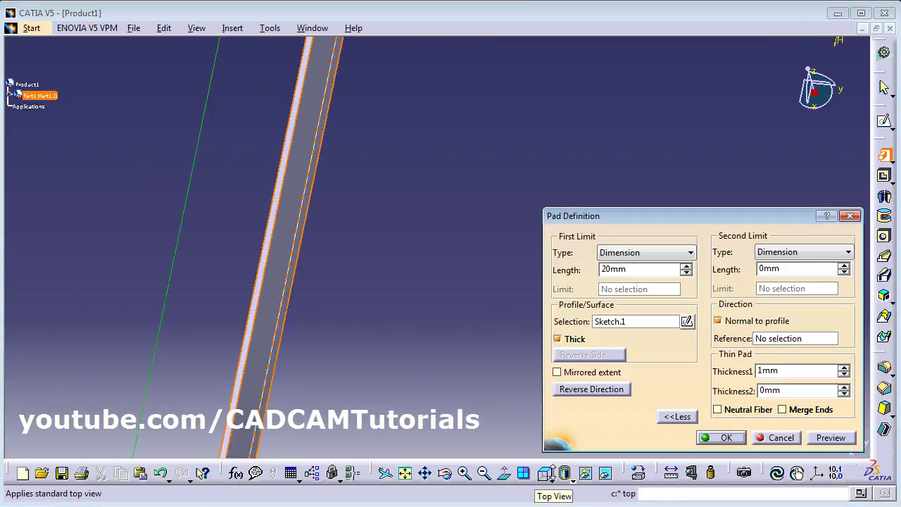
click(403, 476)
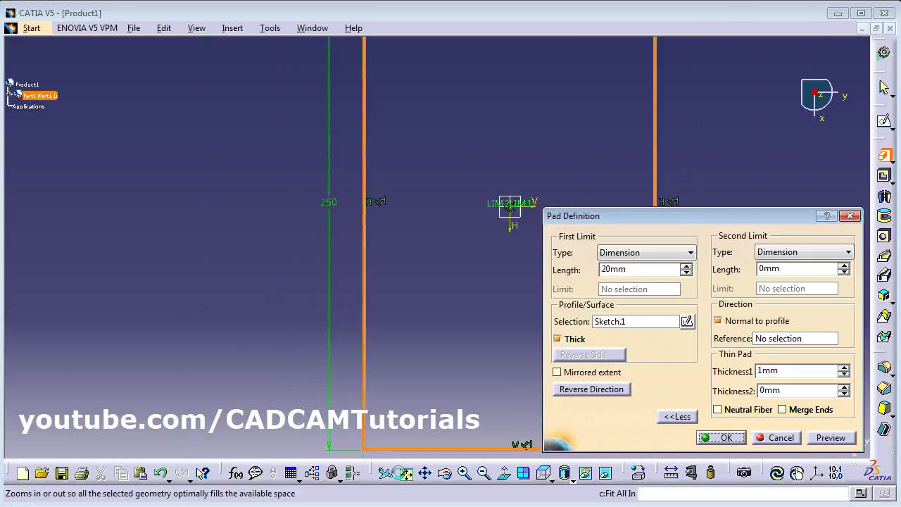
mouse_move(395, 286)
ctrl+middle_down()
mouse_move(366, 240)
mouse_move(317, 295)
mouse_move(260, 284)
mouse_move(264, 183)
ctrl+middle_up()
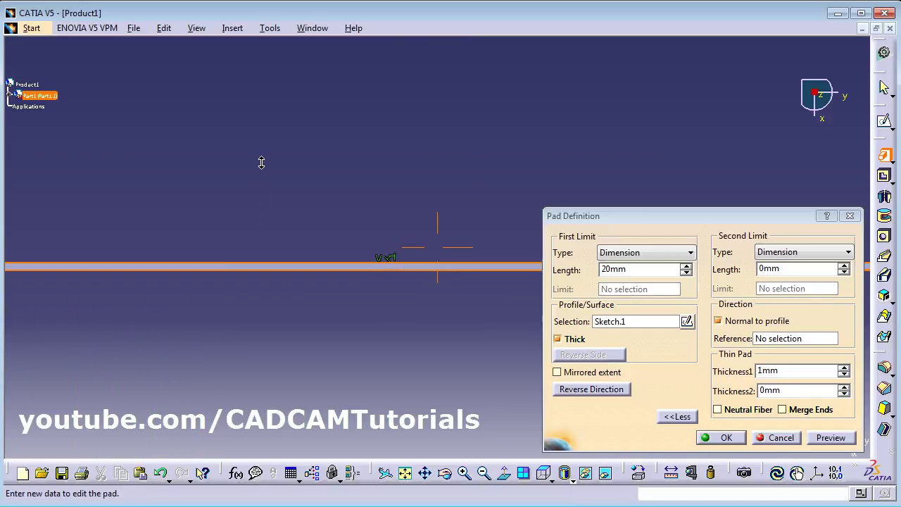
middle_drag(431, 313, 400, 323)
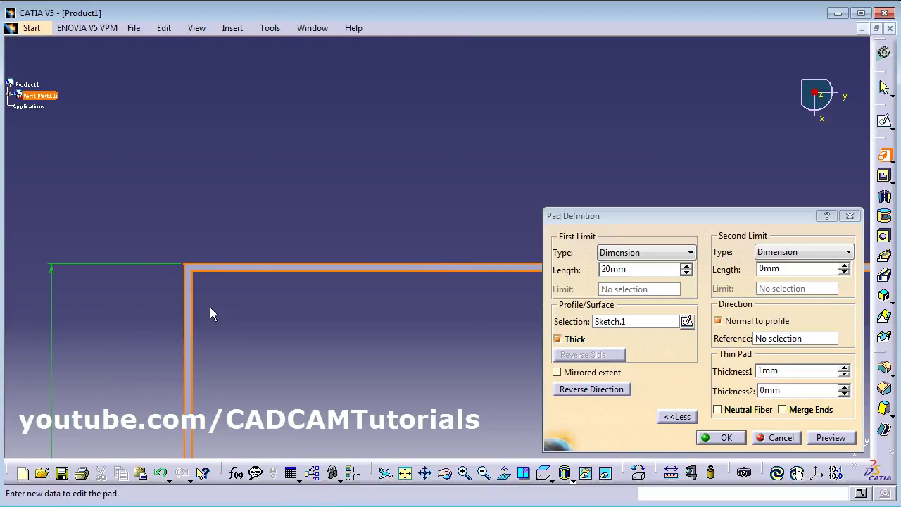
middle_drag(210, 314, 277, 317)
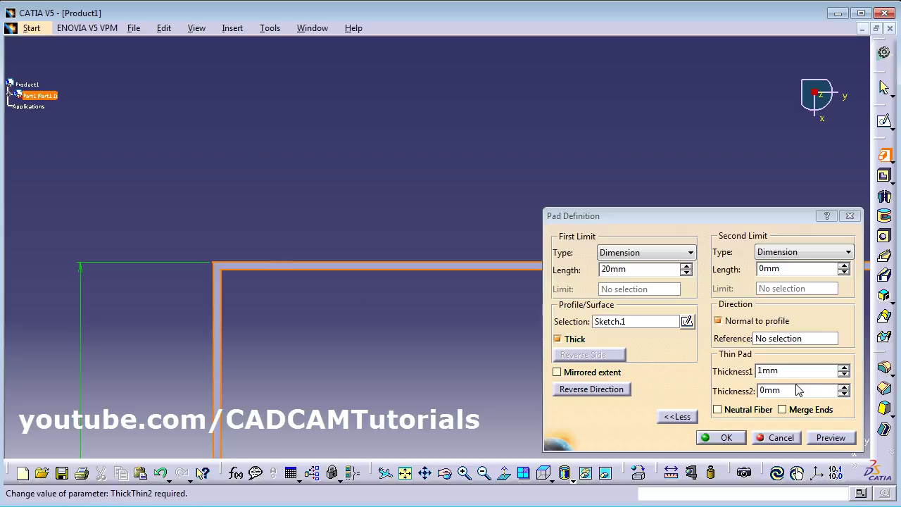
Step: Set the thin pad's Thickness2 to 2 mm and preview the thickened wall
drag(795, 390, 714, 393)
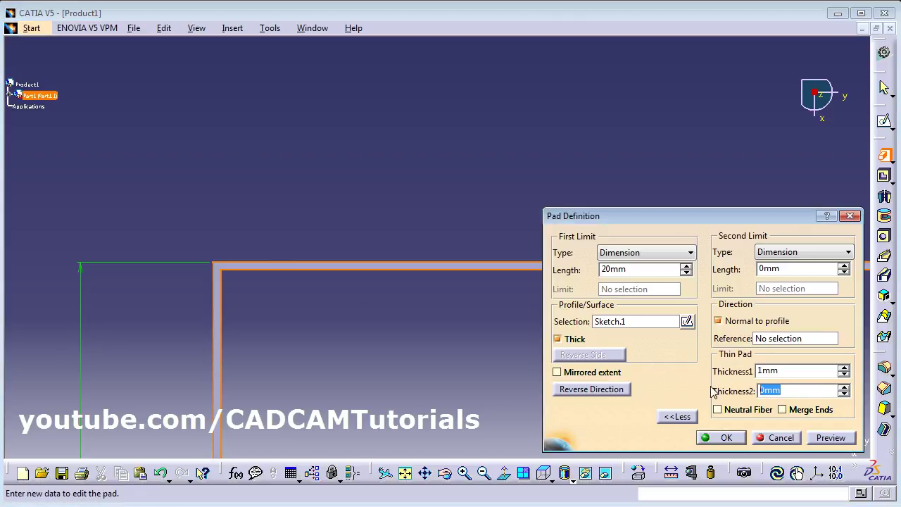
text(2)
key(Return)
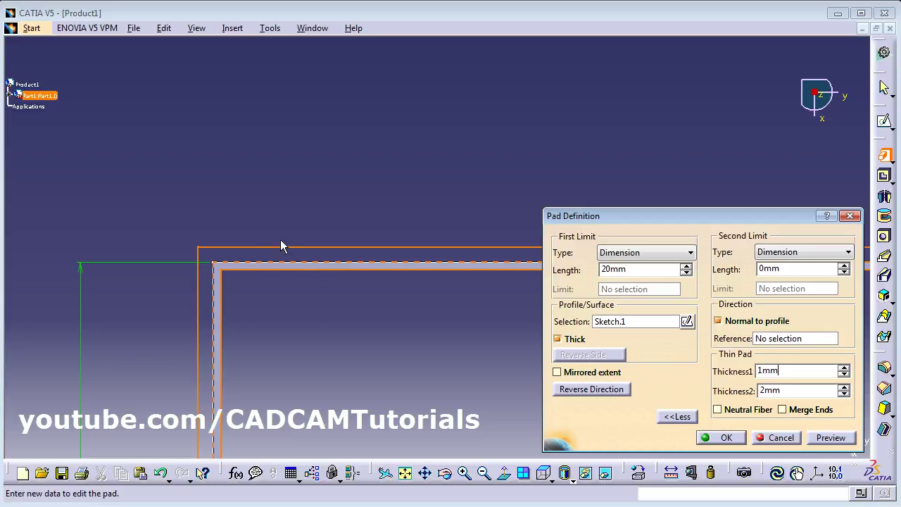
click(831, 438)
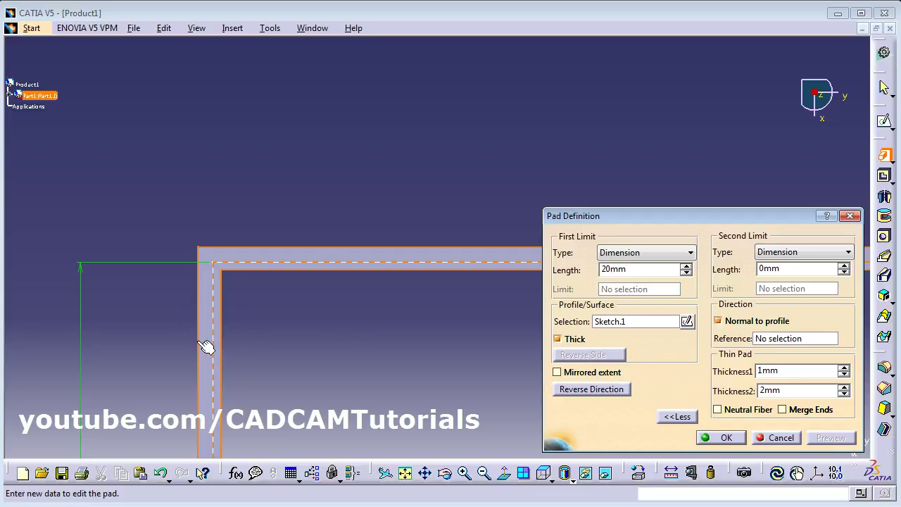
Step: Turn on Neutral Fiber for the thin pad with Thickness1 at 1 mm, preview it and inspect the wall in isometric view
click(717, 410)
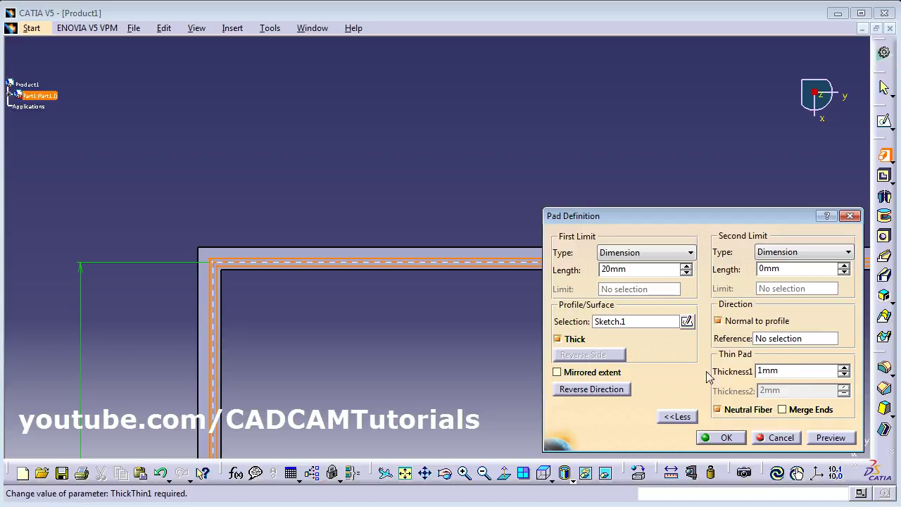
click(831, 438)
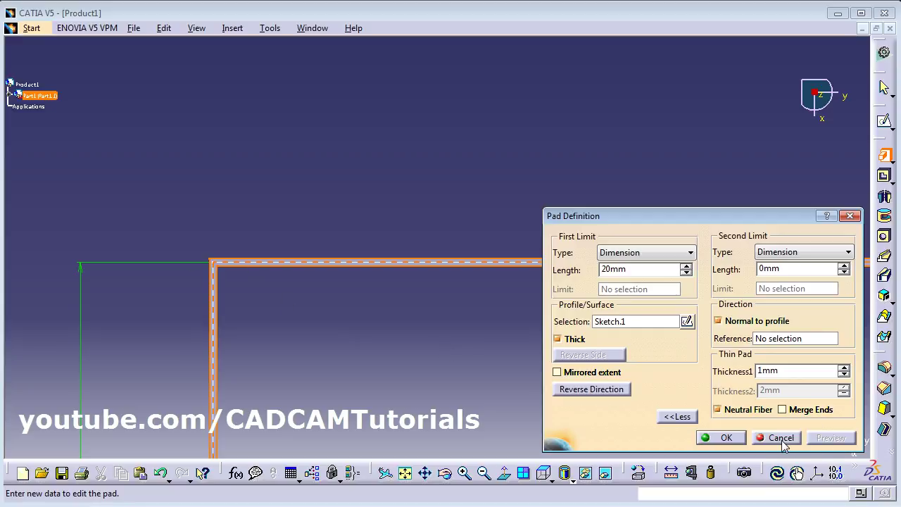
middle_click(333, 324)
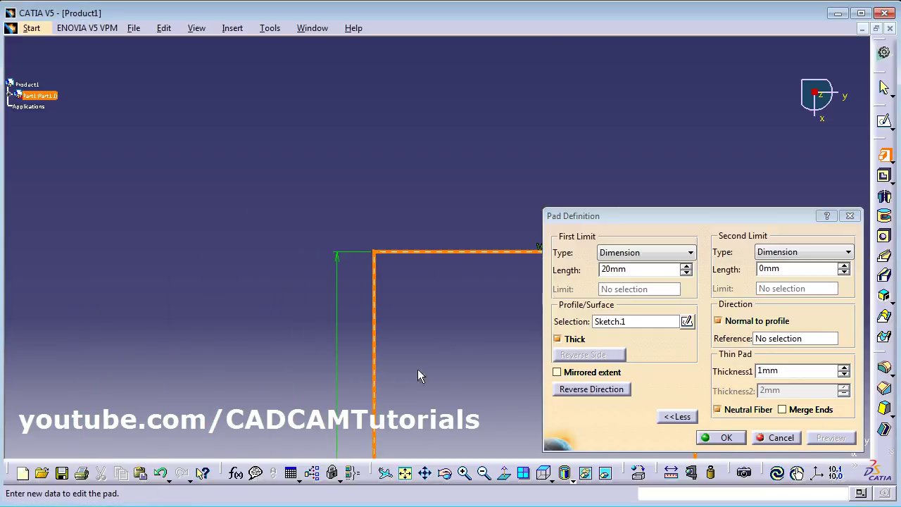
click(549, 481)
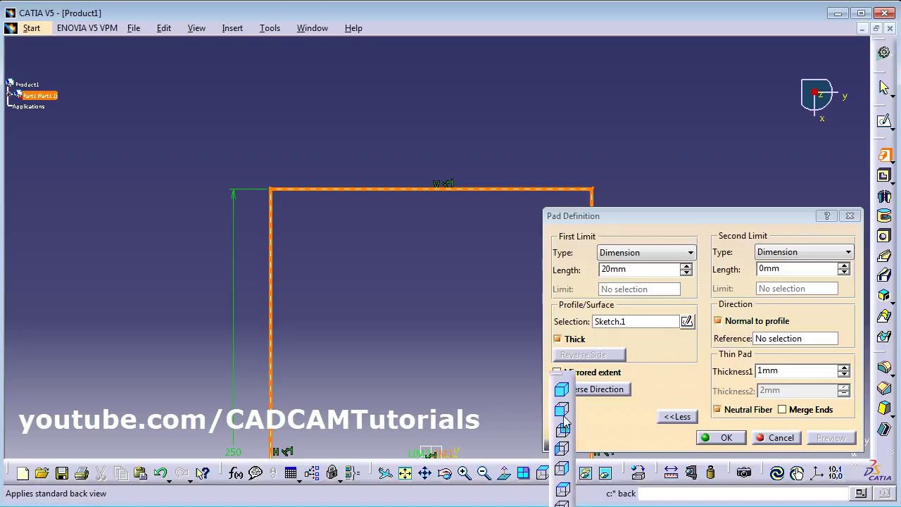
click(564, 393)
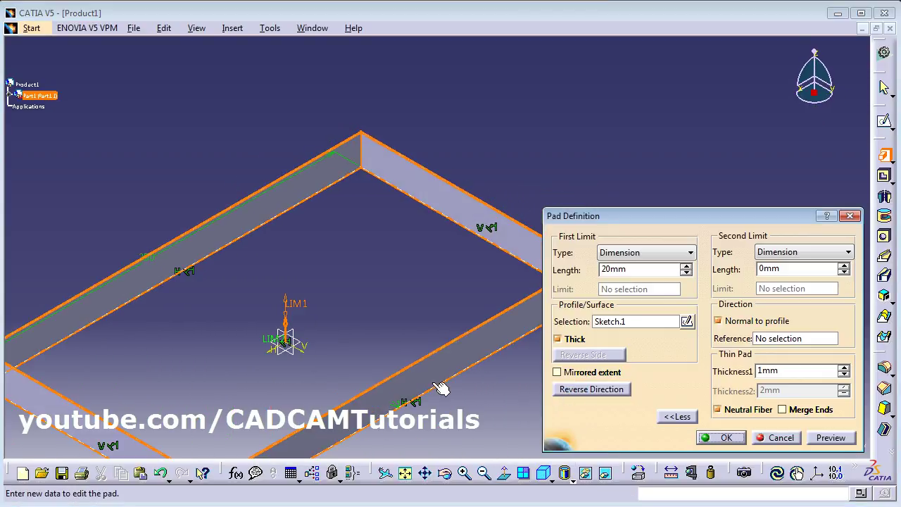
click(410, 479)
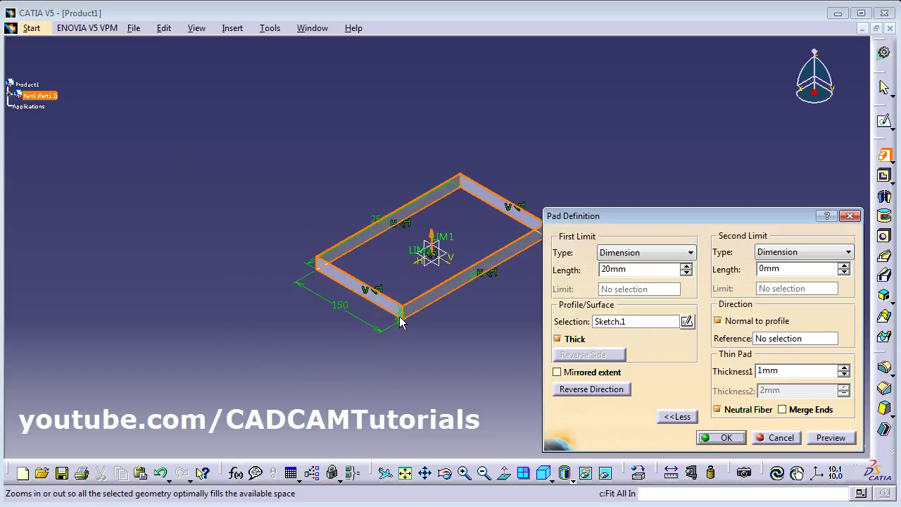
middle_drag(359, 318, 368, 187)
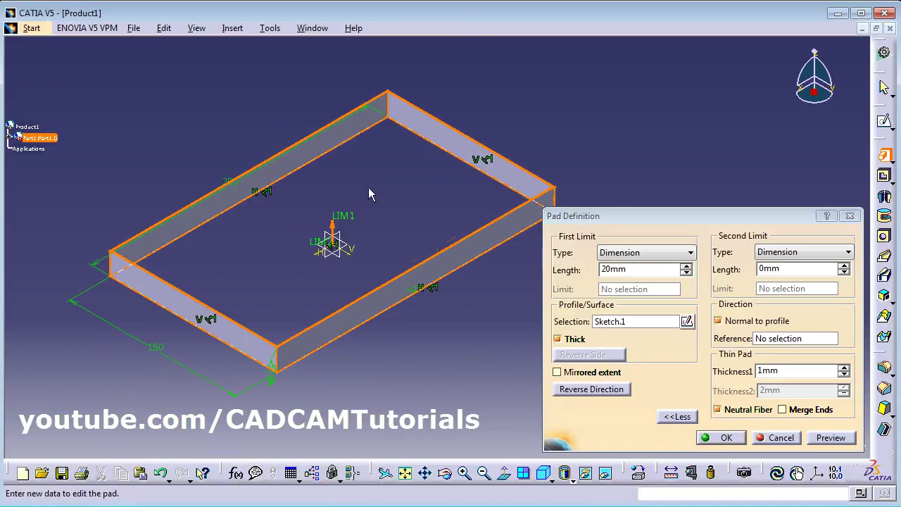
Step: Turn off the Thick option and preview the pad as a 20 mm solid block
click(558, 339)
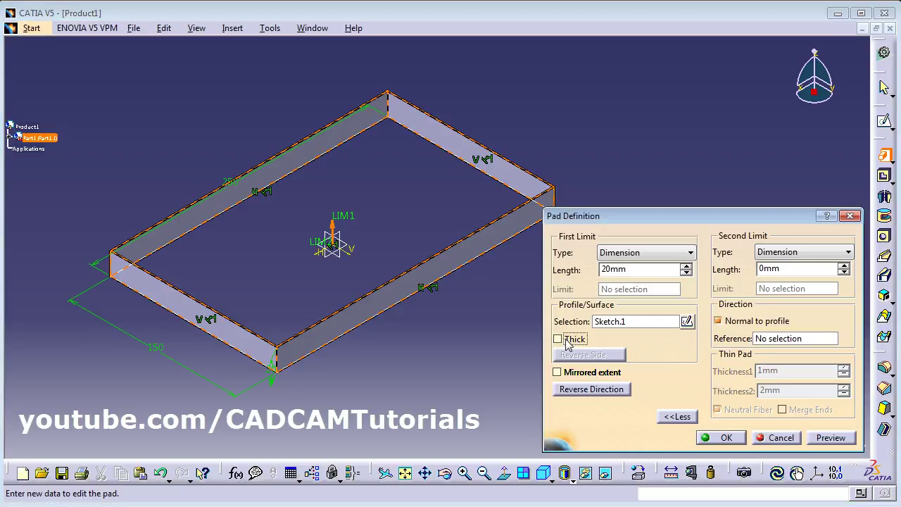
click(831, 437)
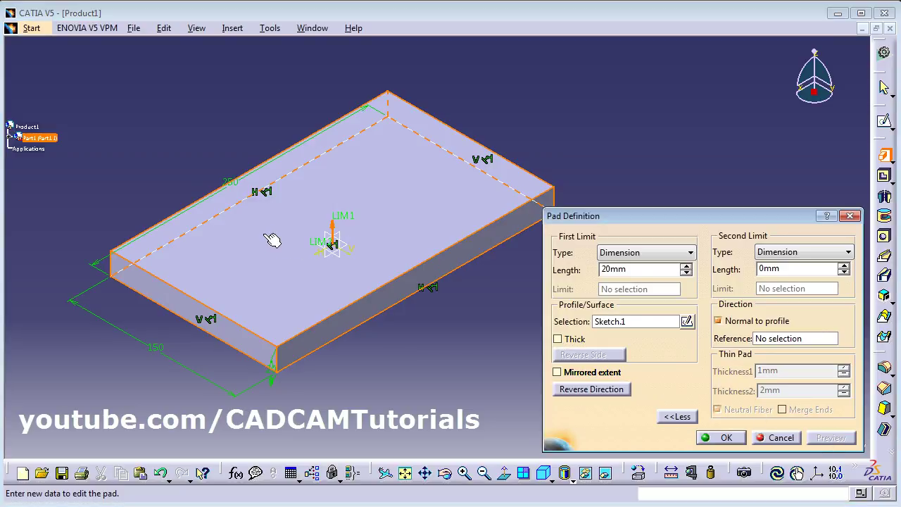
middle_drag(346, 326, 430, 167)
middle_drag(379, 254, 328, 321)
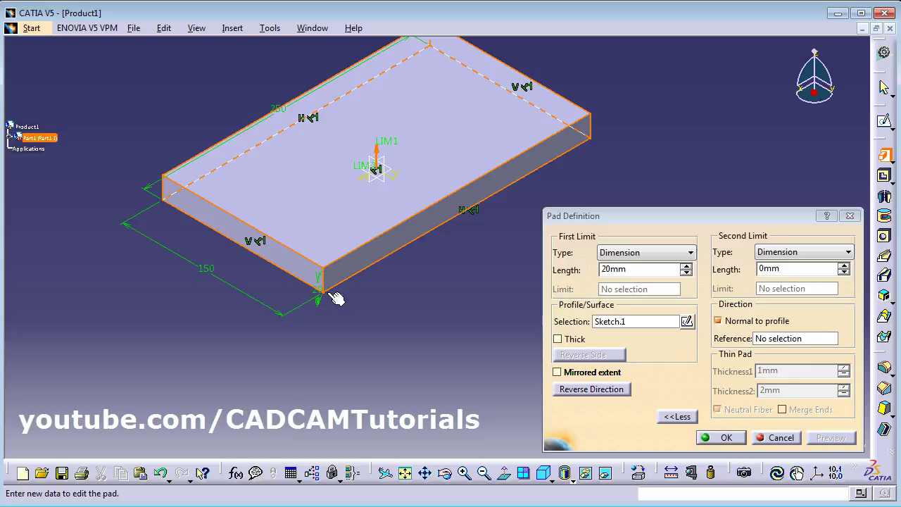
Step: Try Mirrored extent on the pad and turn it off again, and preview a Second Limit length of 30 mm
click(558, 373)
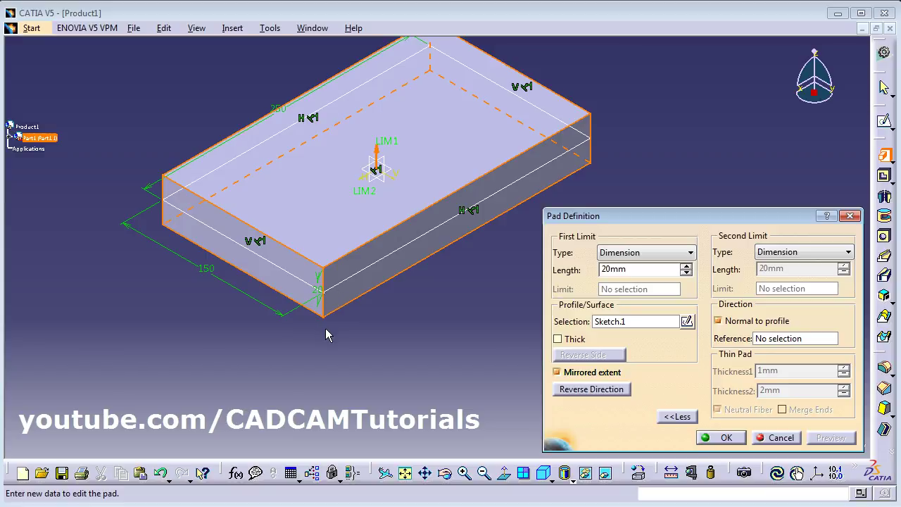
click(565, 374)
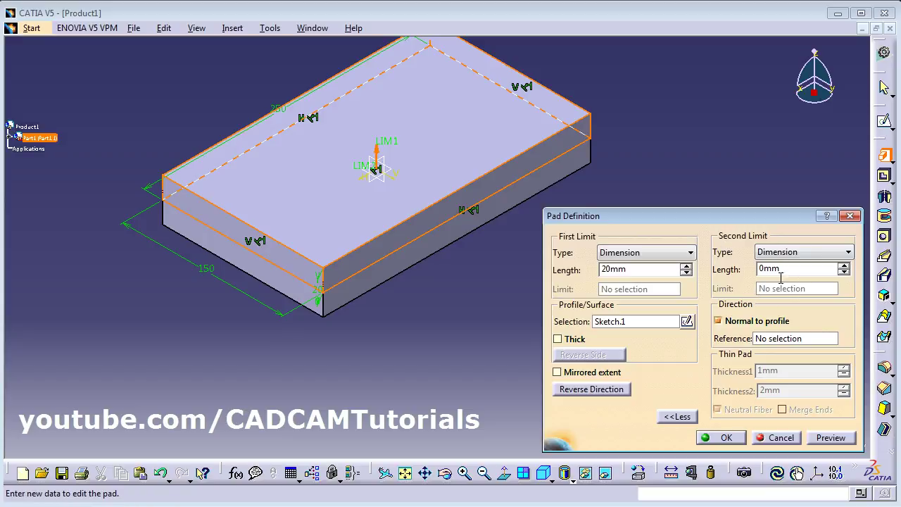
drag(780, 277, 724, 269)
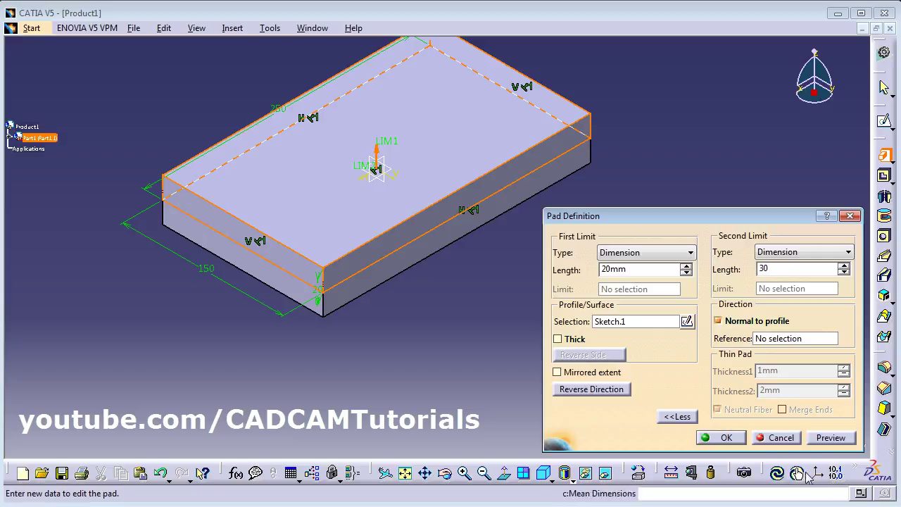
click(830, 439)
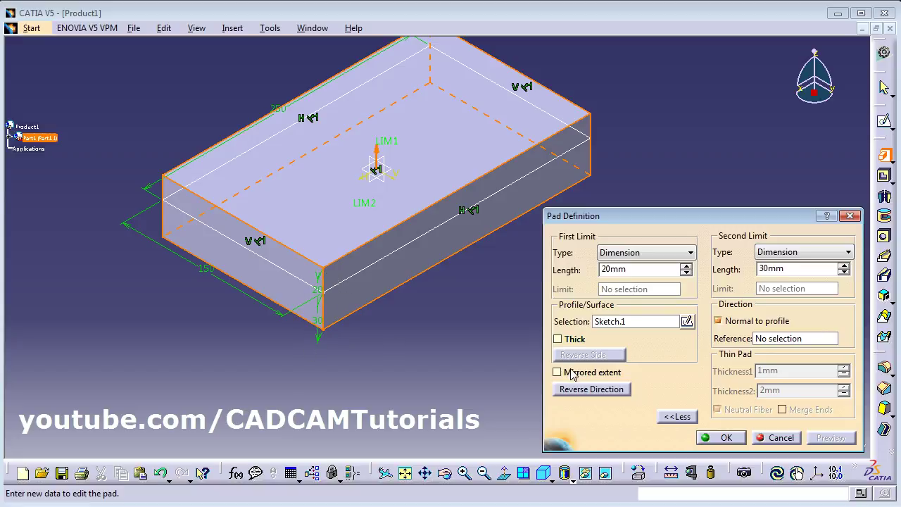
Step: Preview the two-sided pad with its direction reversed, and restore and preview the original direction
click(572, 390)
click(838, 437)
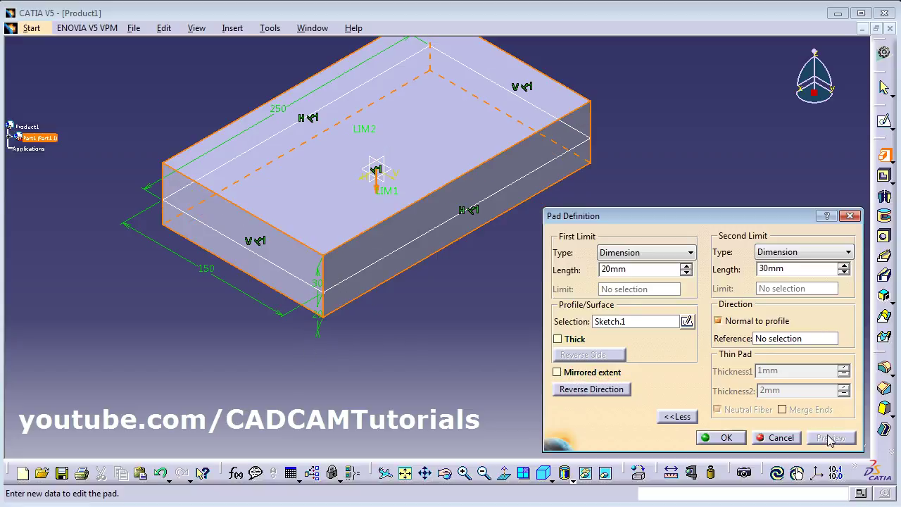
click(599, 388)
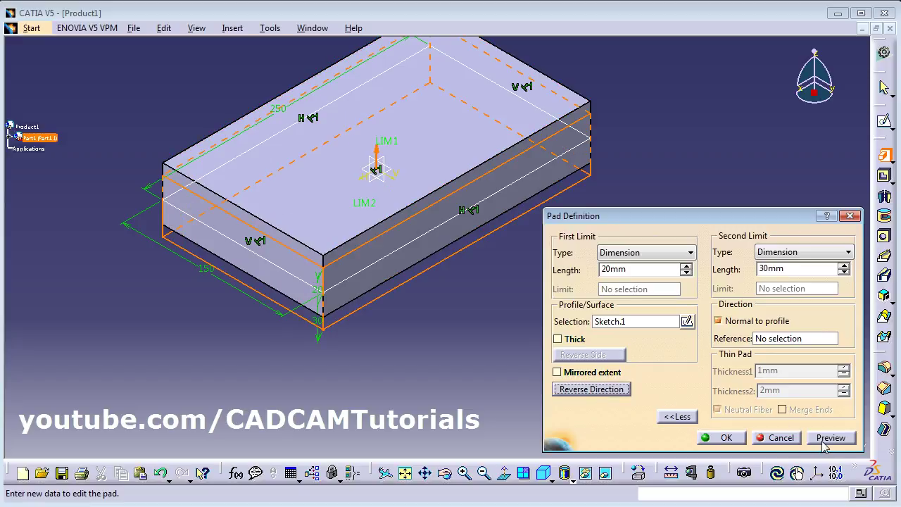
click(826, 443)
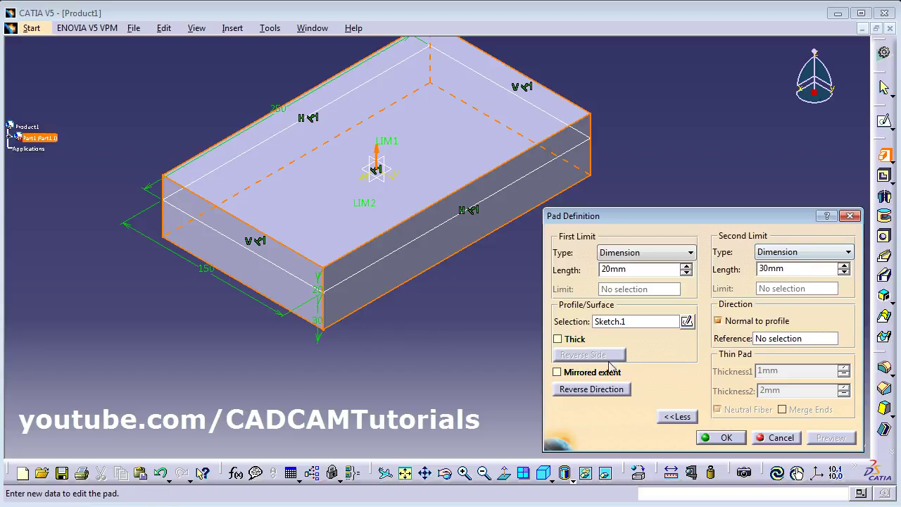
Step: Set the pad's Second Limit length to 0 mm and create the 20 mm solid pad
double_click(788, 269)
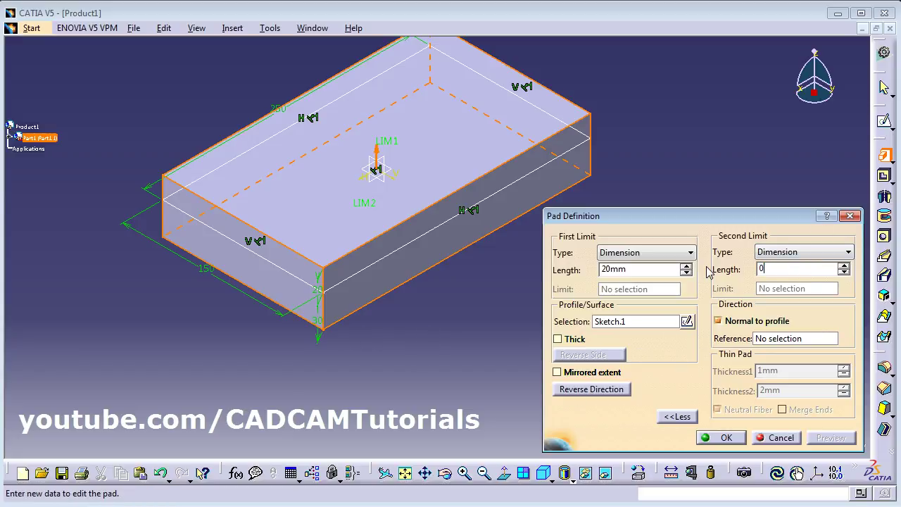
click(724, 438)
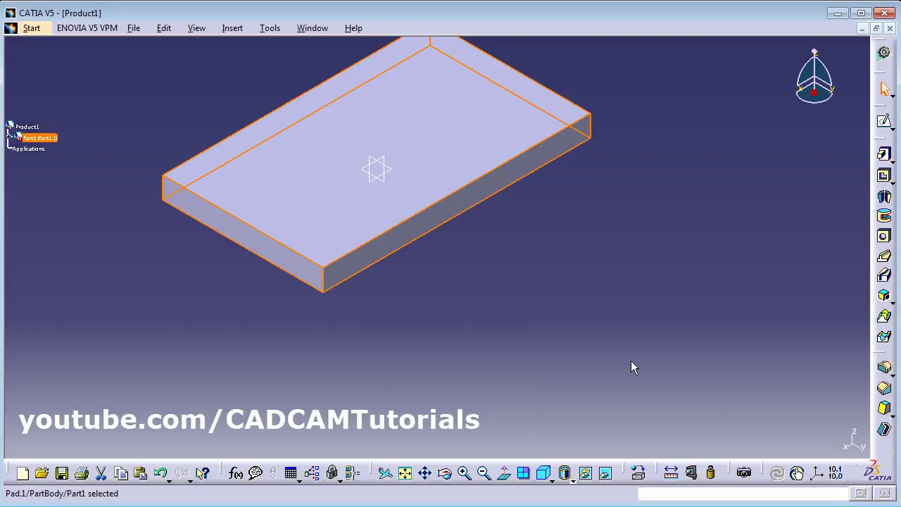
middle_click(632, 364)
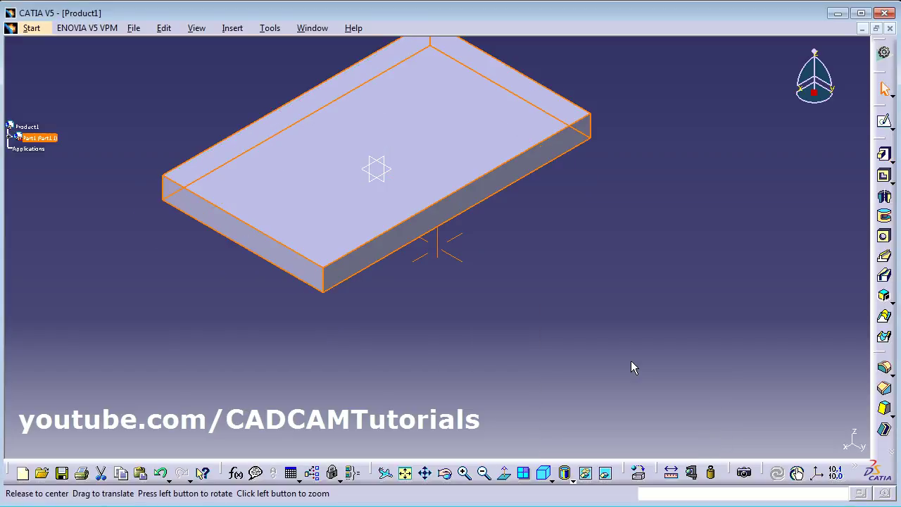
click(406, 474)
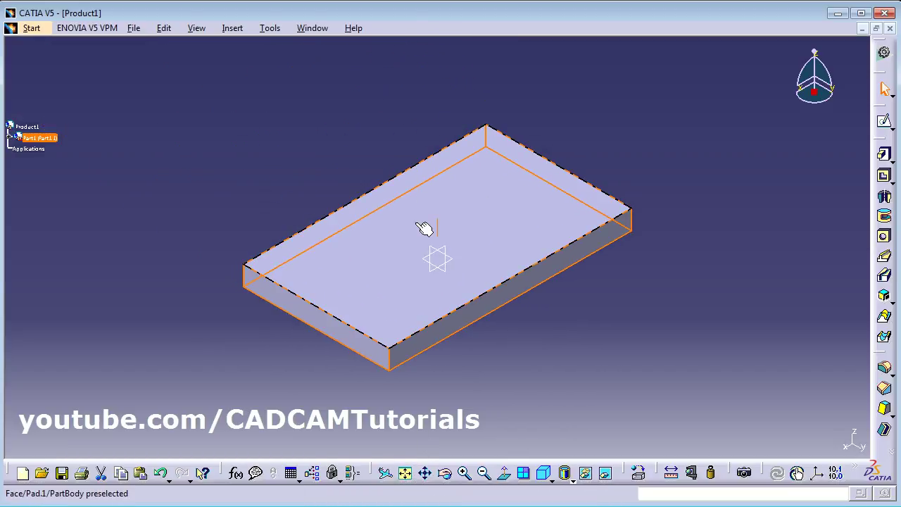
scroll(423, 228, up, 3)
middle_drag(485, 204, 561, 247)
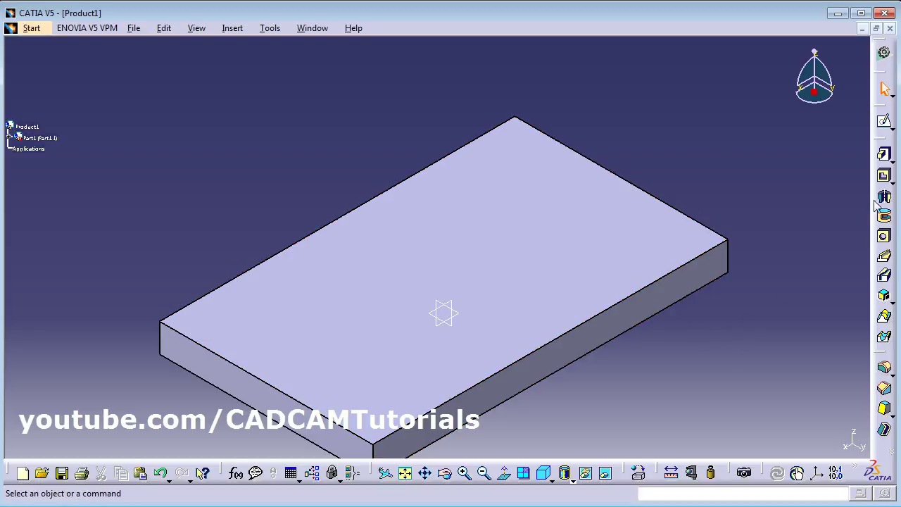
Step: Start a sketch on the pad's top face and draw a small rectangle just inside the face's upper-left corner
click(886, 123)
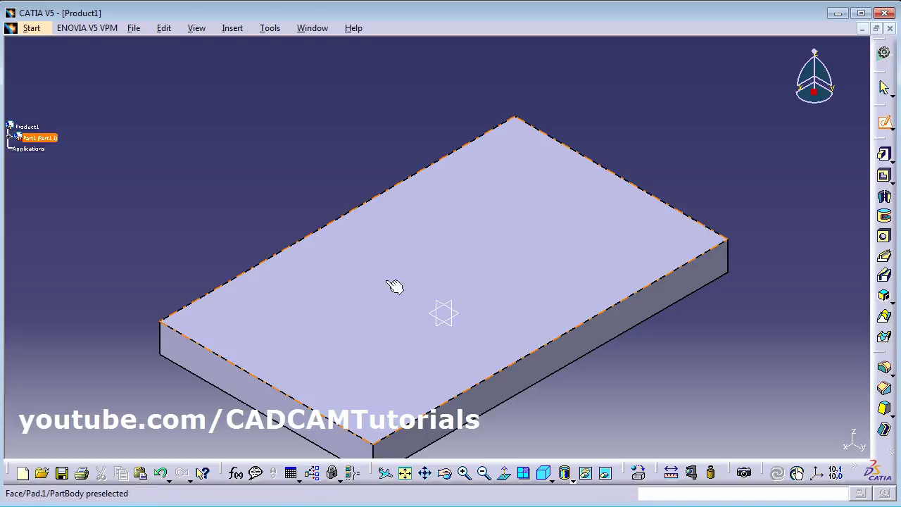
click(343, 312)
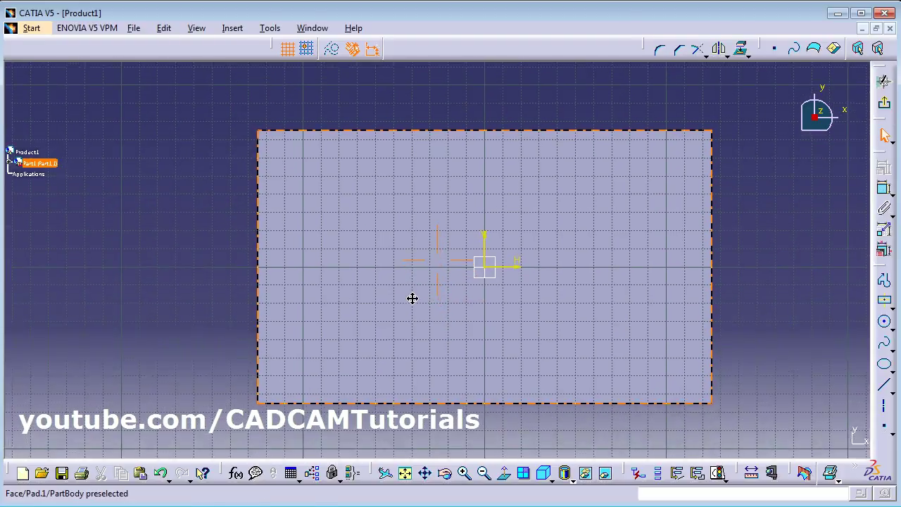
click(886, 302)
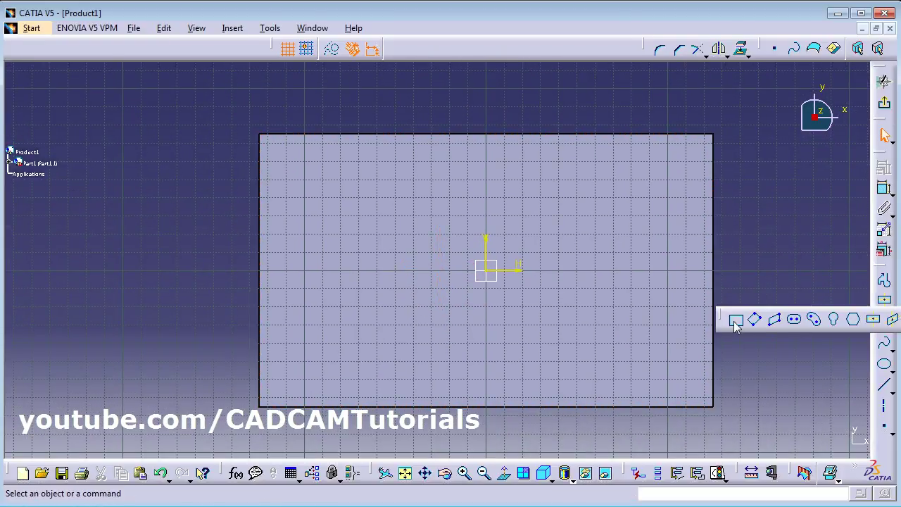
click(735, 321)
click(280, 151)
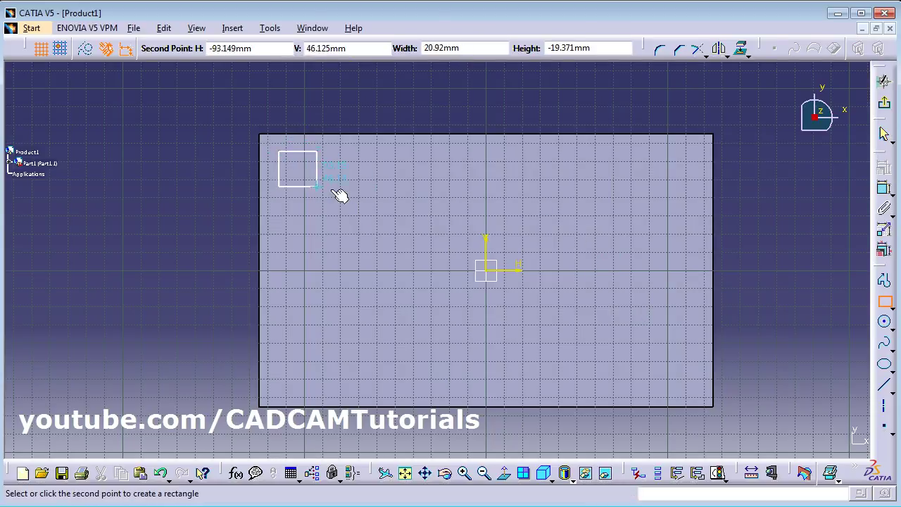
click(387, 205)
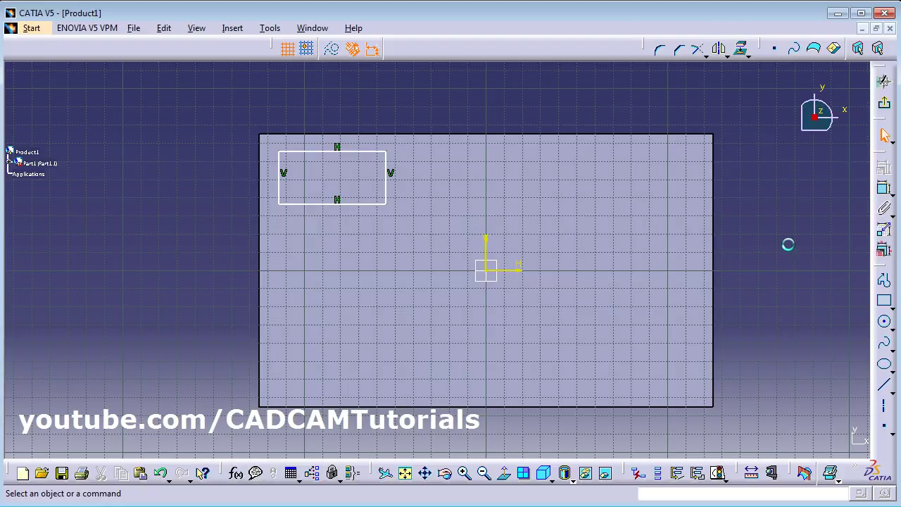
Step: Make the small rectangle's upper edge coincident with the pad's upper edge
click(332, 151)
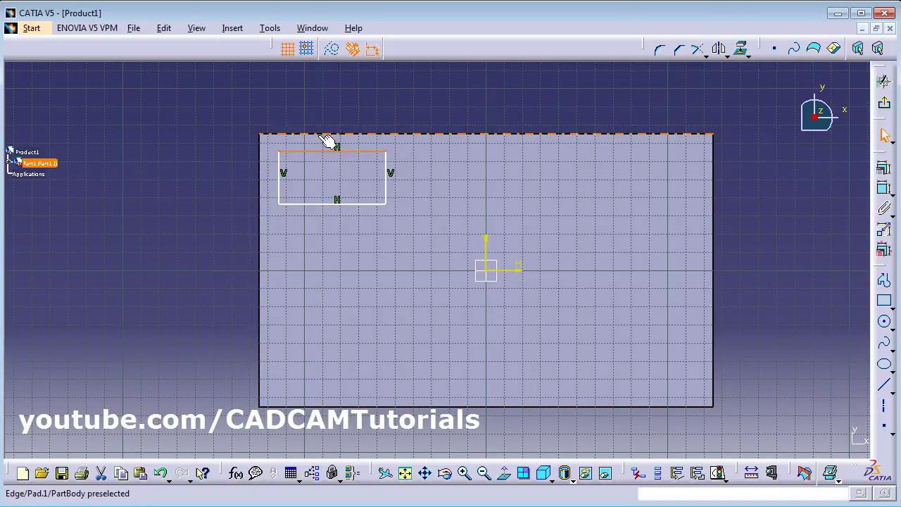
ctrl+click(327, 140)
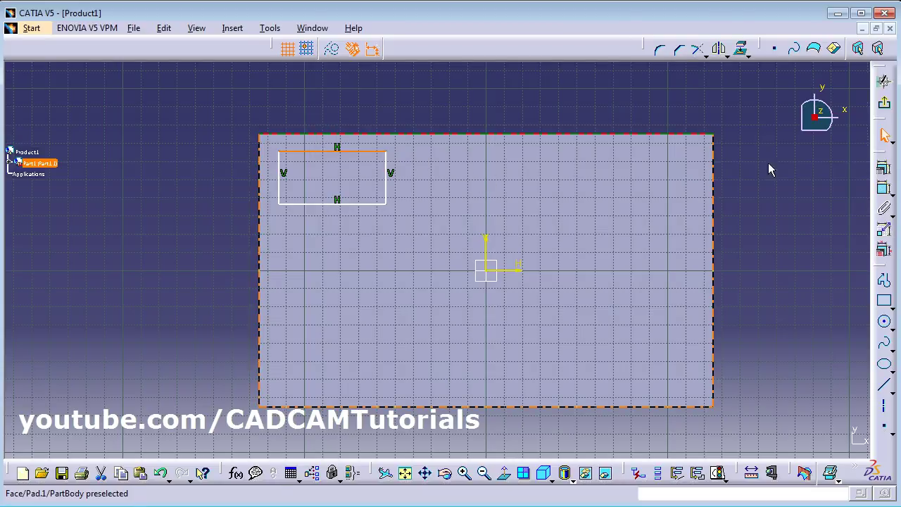
click(883, 172)
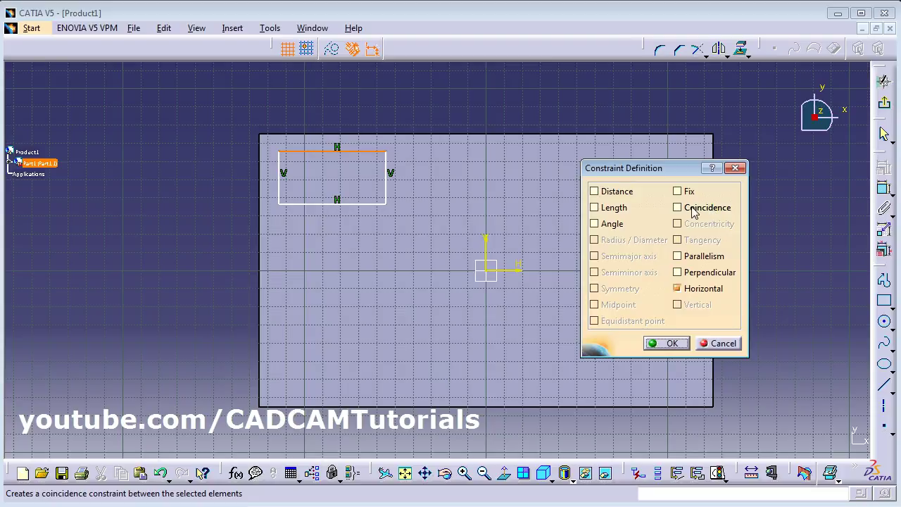
click(694, 212)
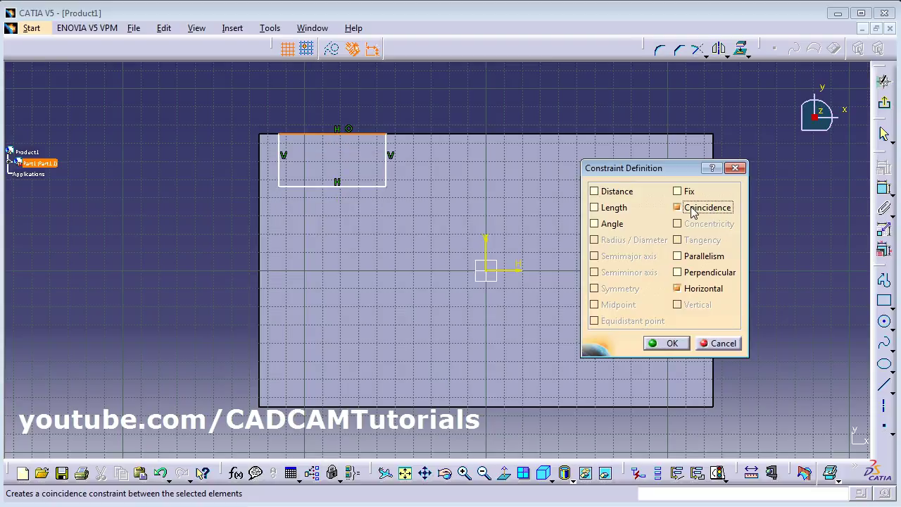
click(671, 344)
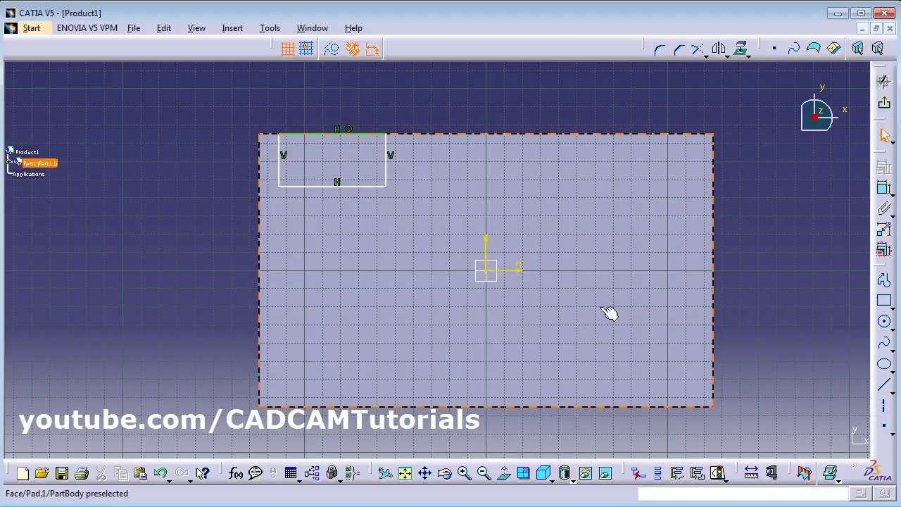
Step: Make the small rectangle's left edge coincident with the pad's left edge
ctrl+click(265, 180)
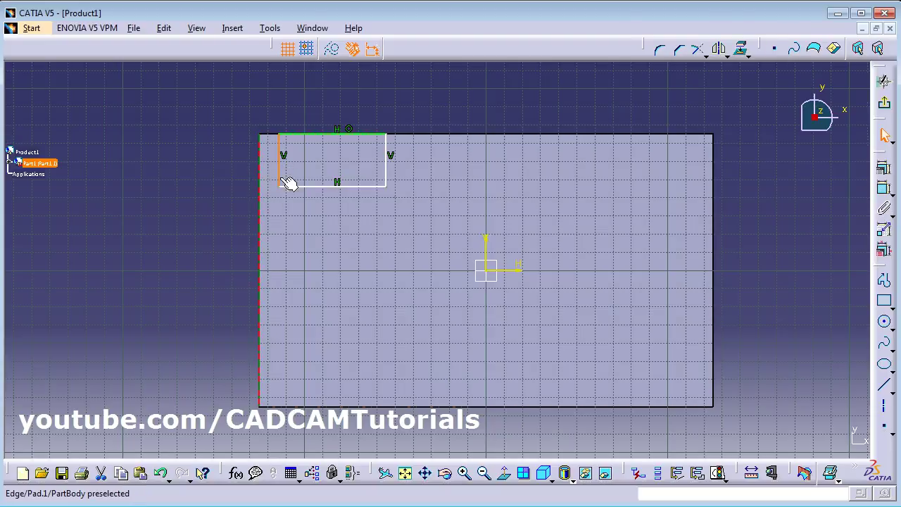
click(884, 168)
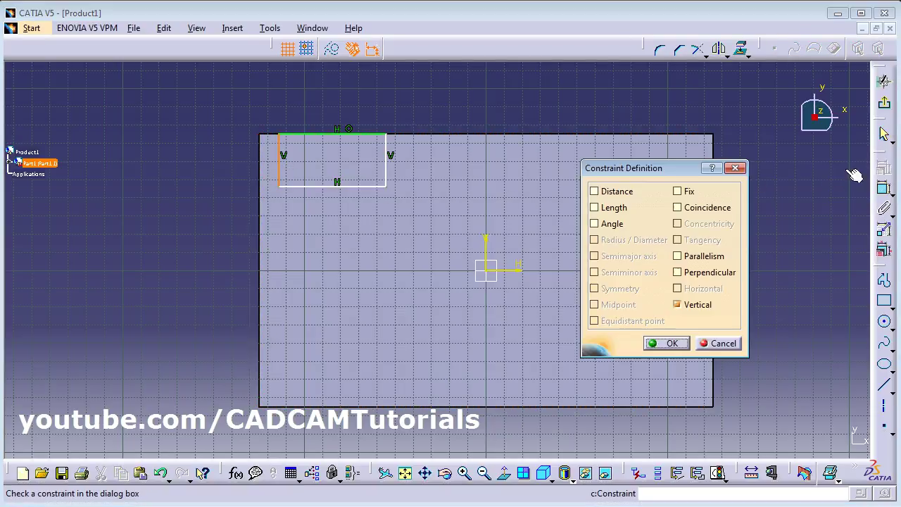
click(697, 209)
click(672, 345)
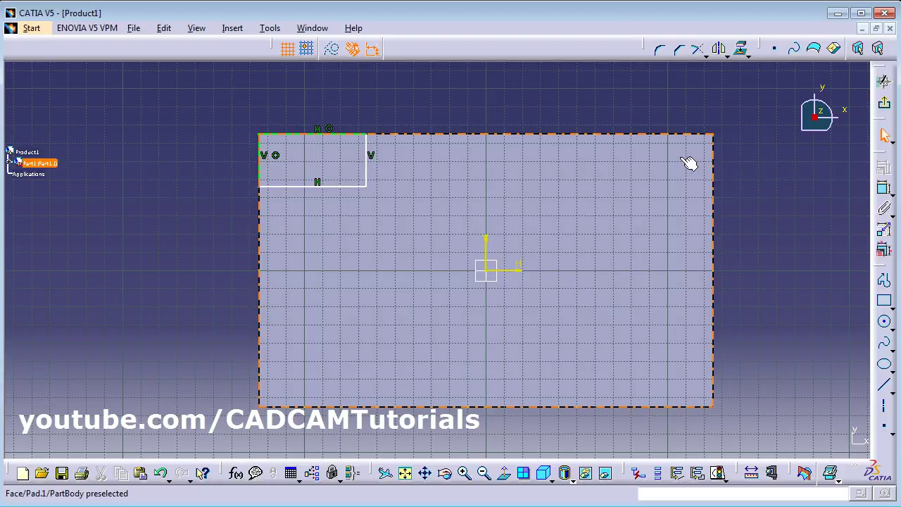
Step: Finish the corner rectangle sketch and extrude it upward with Pad into a block twice as high as the base plate's thickness
click(886, 107)
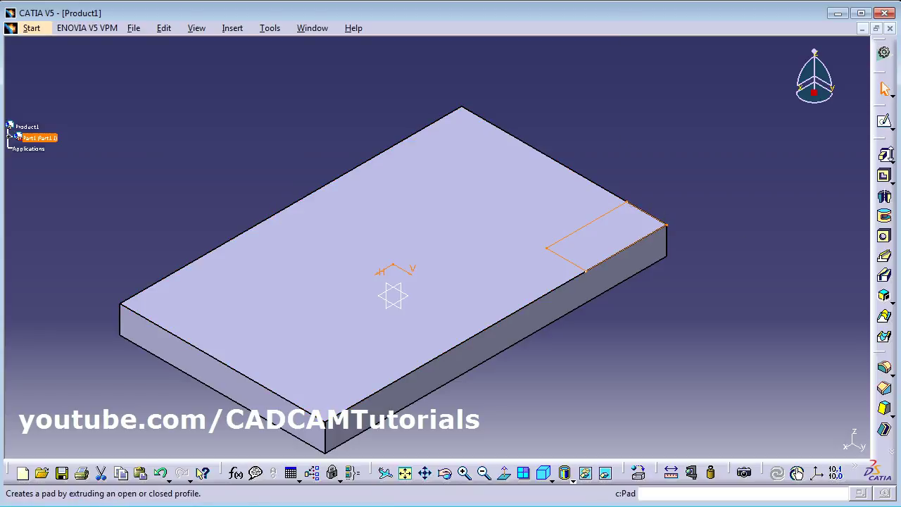
click(885, 157)
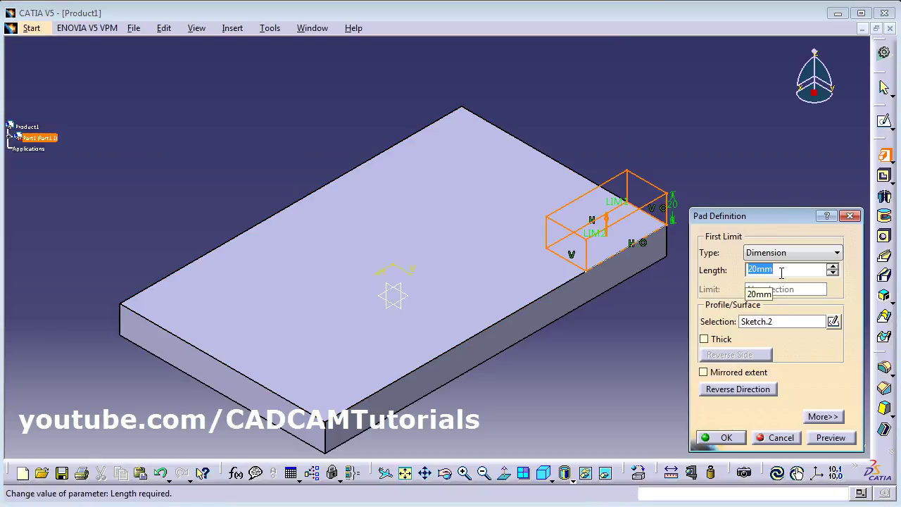
click(725, 438)
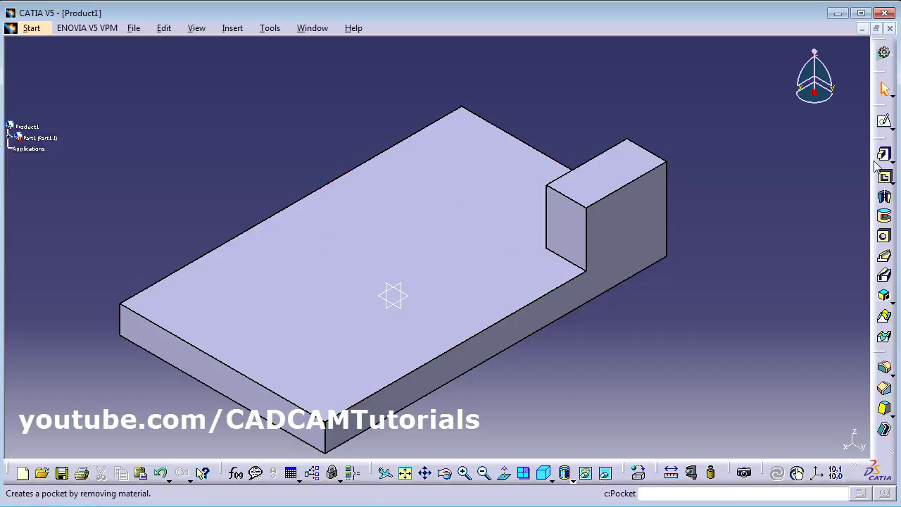
Step: Start a sketch on the base plate's top face and draw a circle centred on the sketch origin
click(885, 124)
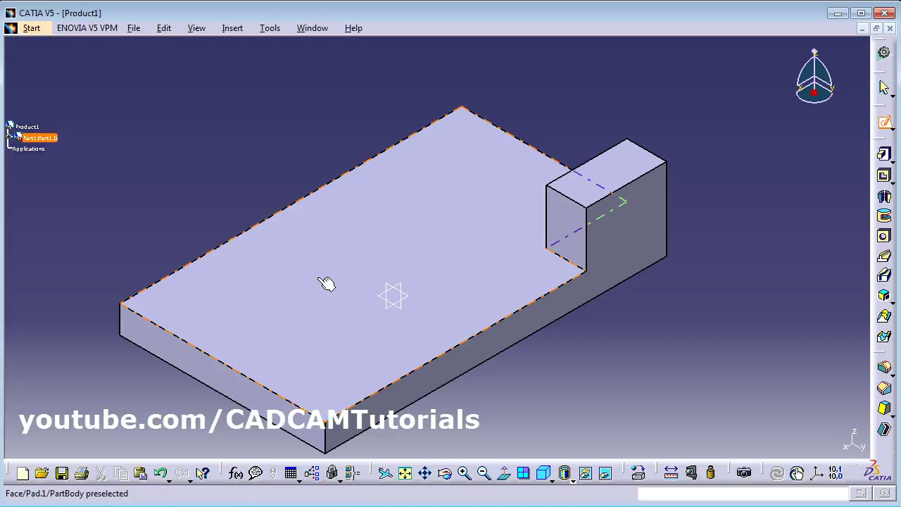
click(374, 247)
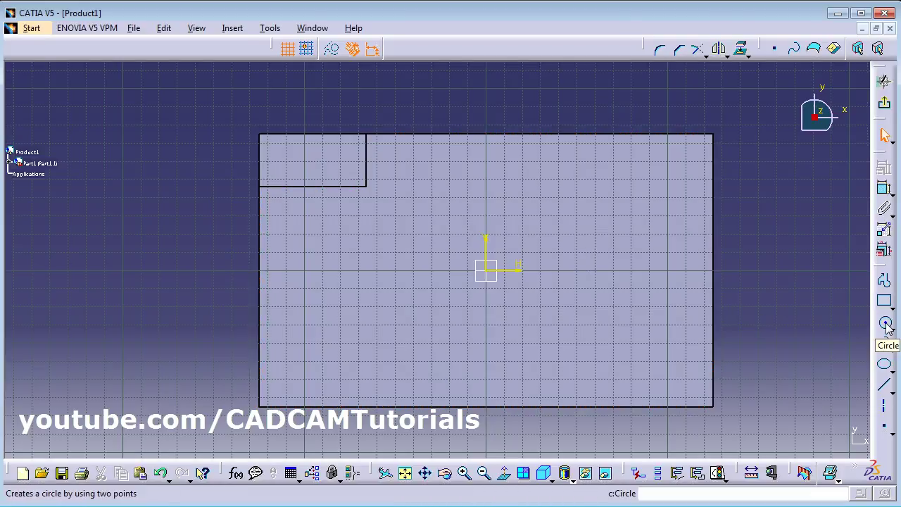
click(886, 323)
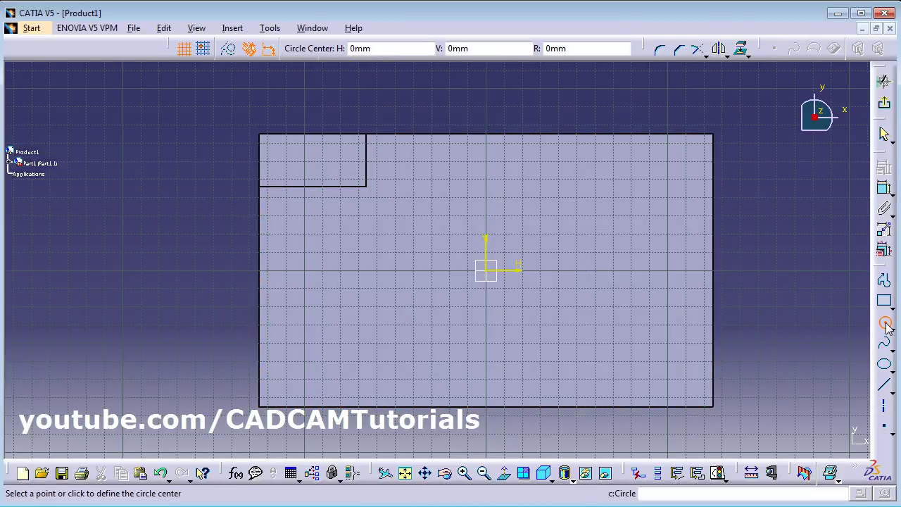
click(491, 270)
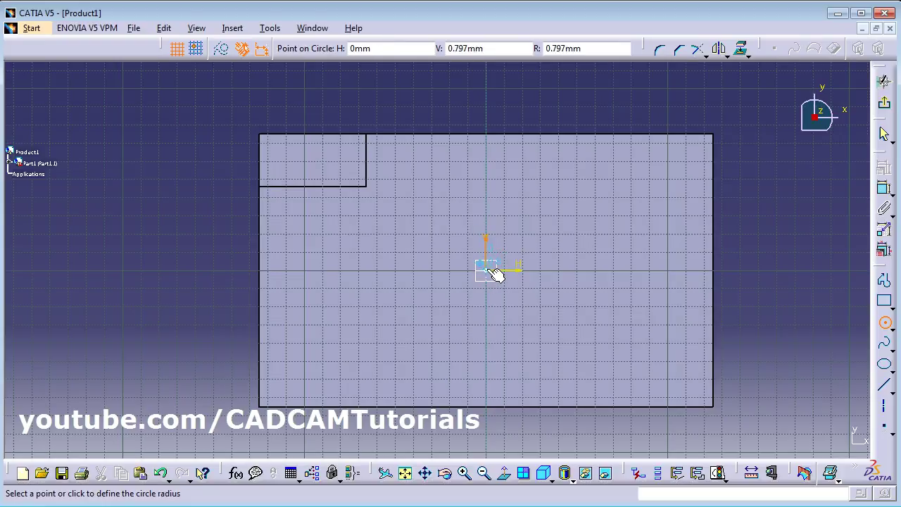
click(541, 318)
click(793, 309)
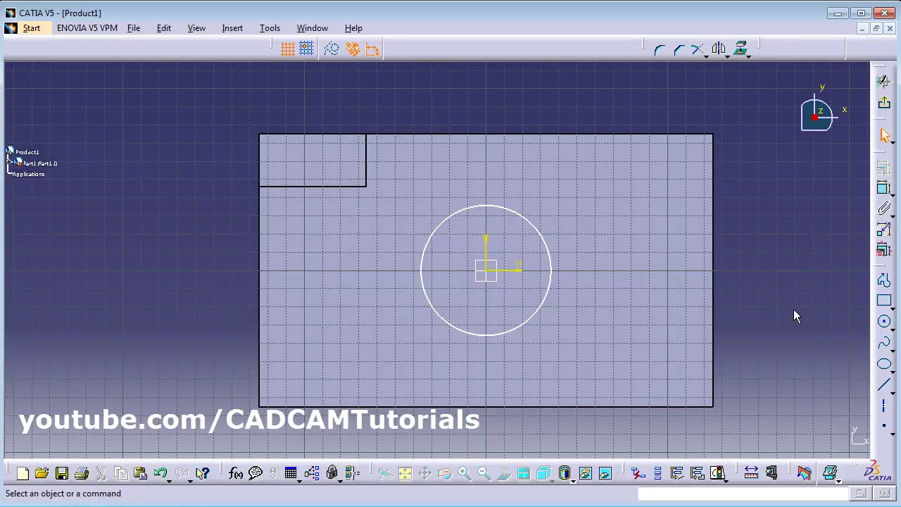
Step: Draw a second, smaller circle to the right of the central one, with its centre on the horizontal axis
click(885, 325)
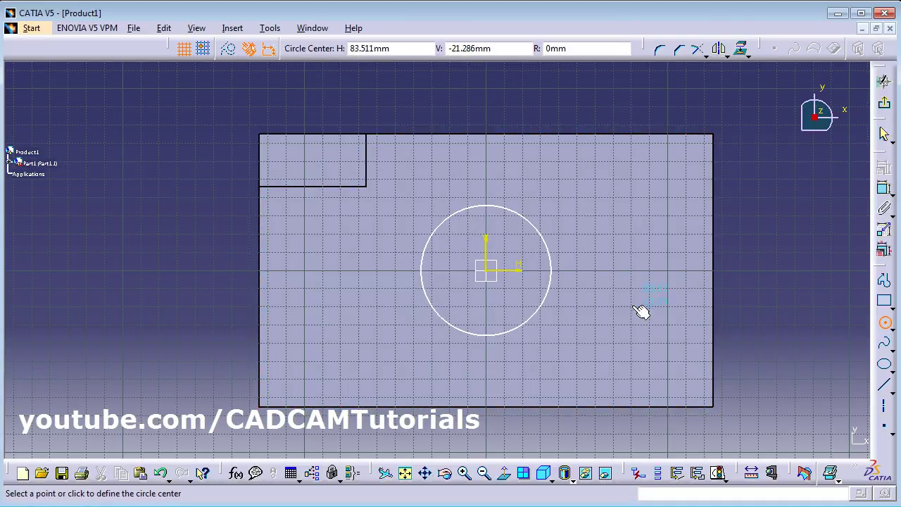
click(621, 271)
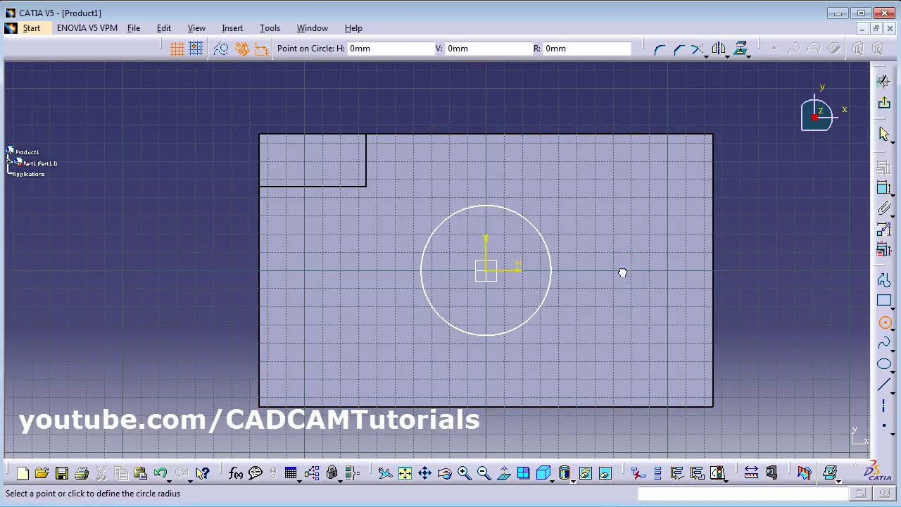
click(652, 319)
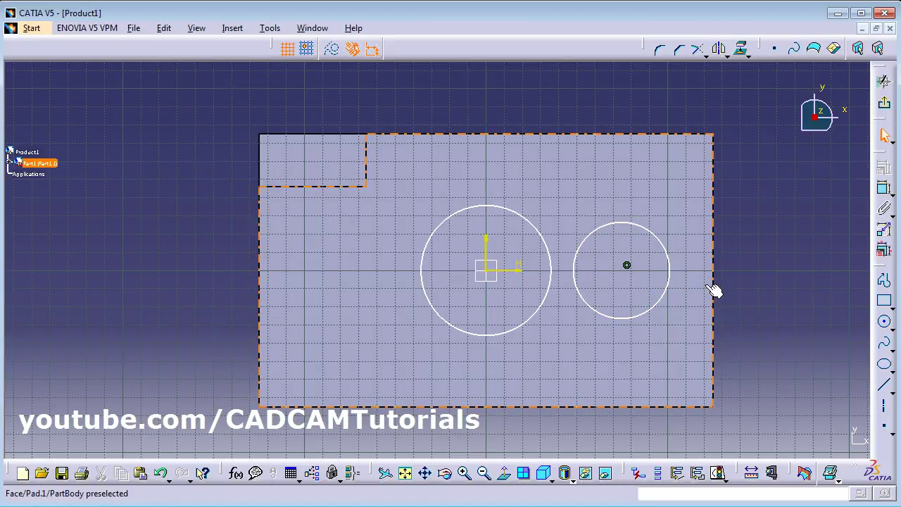
Step: Dimension the smaller circle's centre from the plate's right edge and from its upper edge
click(884, 189)
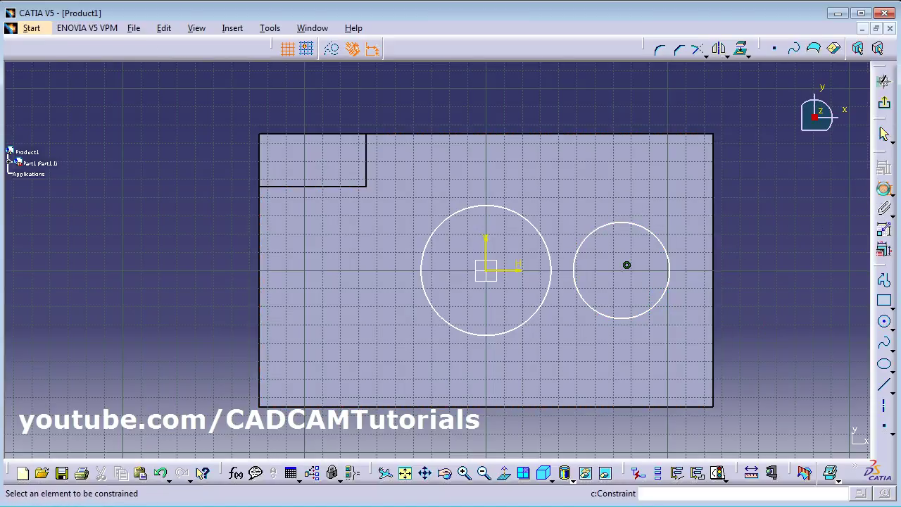
click(627, 268)
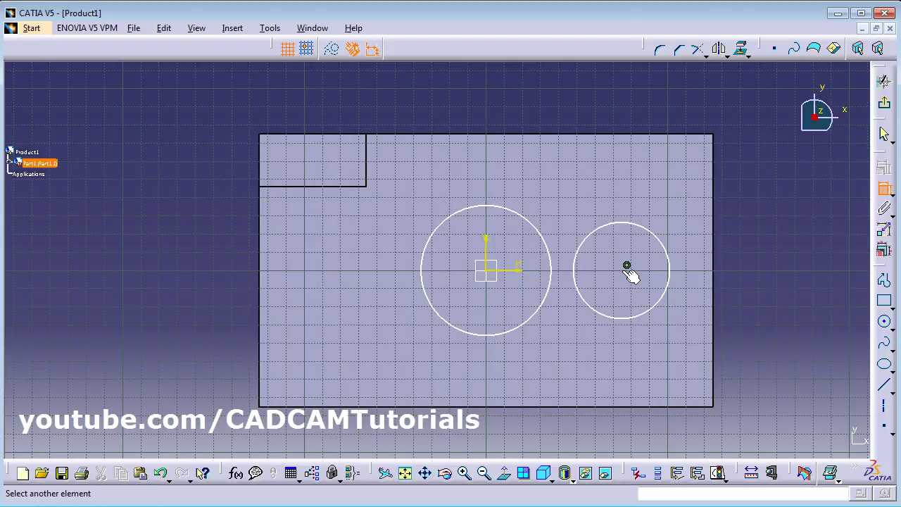
click(714, 322)
click(667, 356)
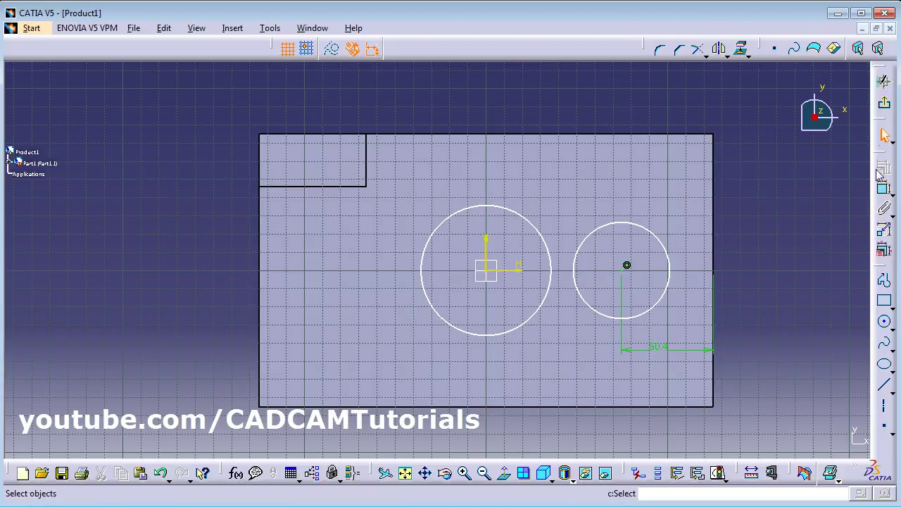
click(885, 191)
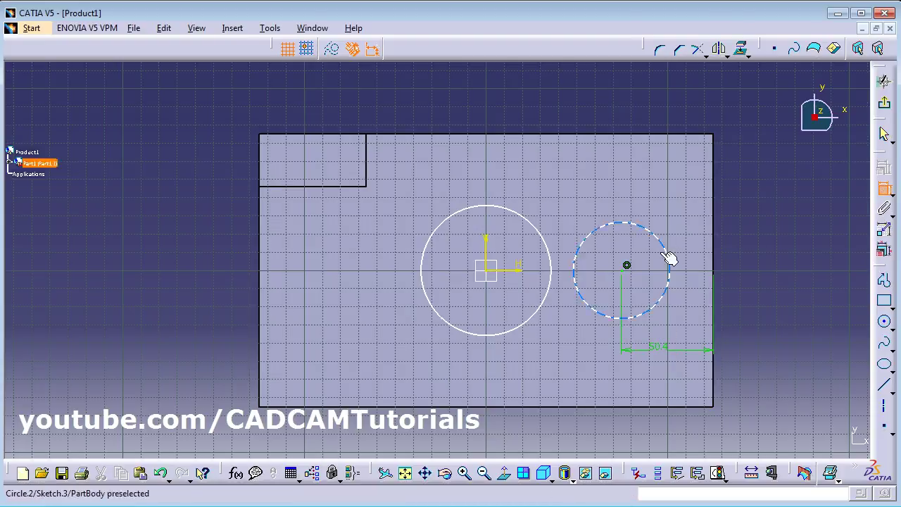
click(627, 266)
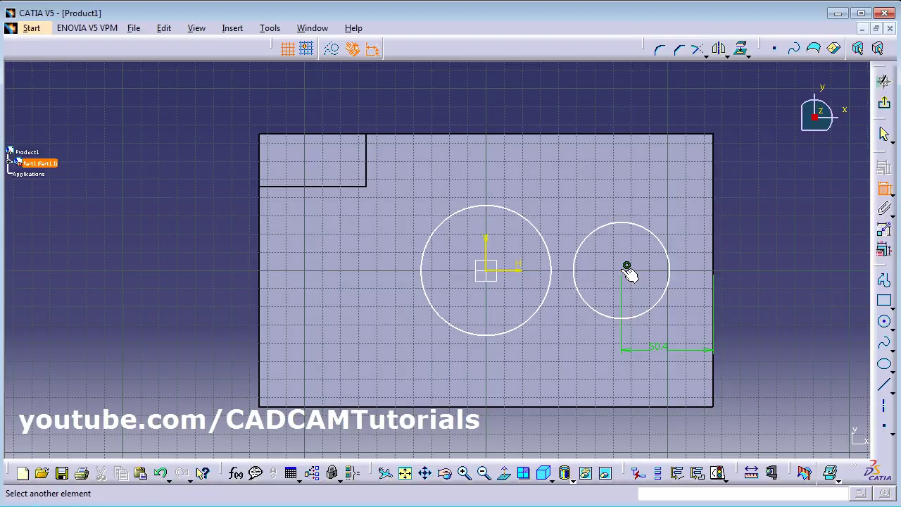
click(583, 138)
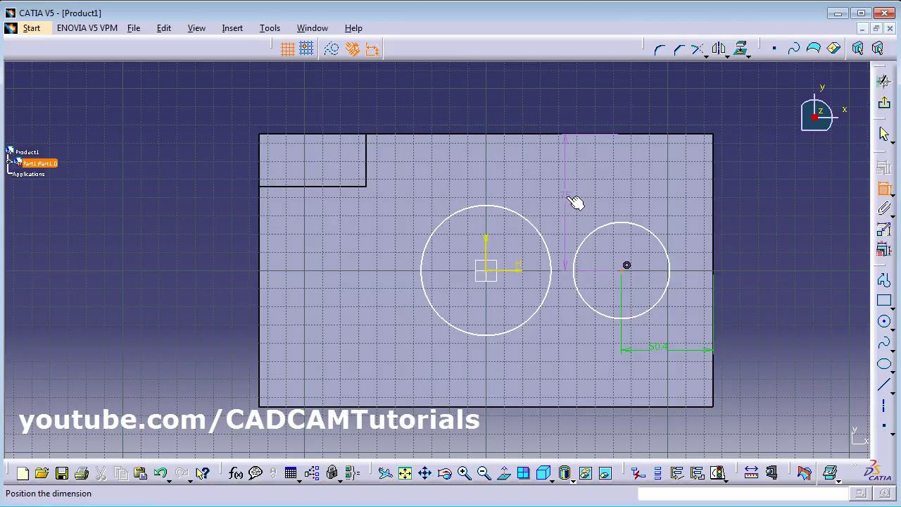
click(576, 201)
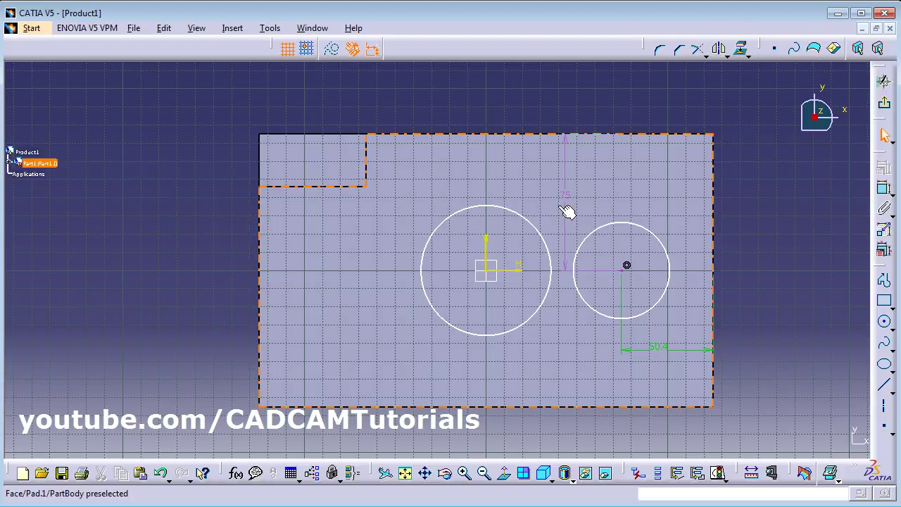
Step: Delete the coincidence constraint on the smaller circle's centre and set its distance from the plate's upper edge to 50 mm
click(627, 267)
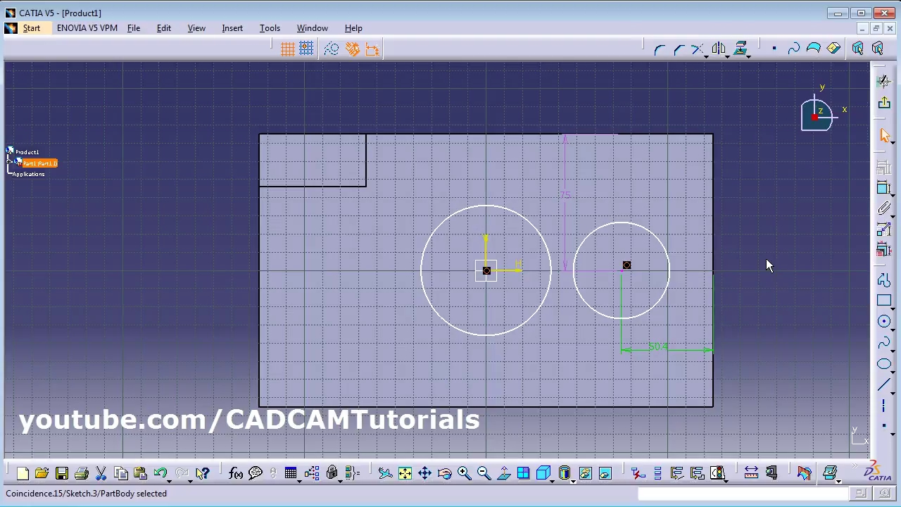
key(Delete)
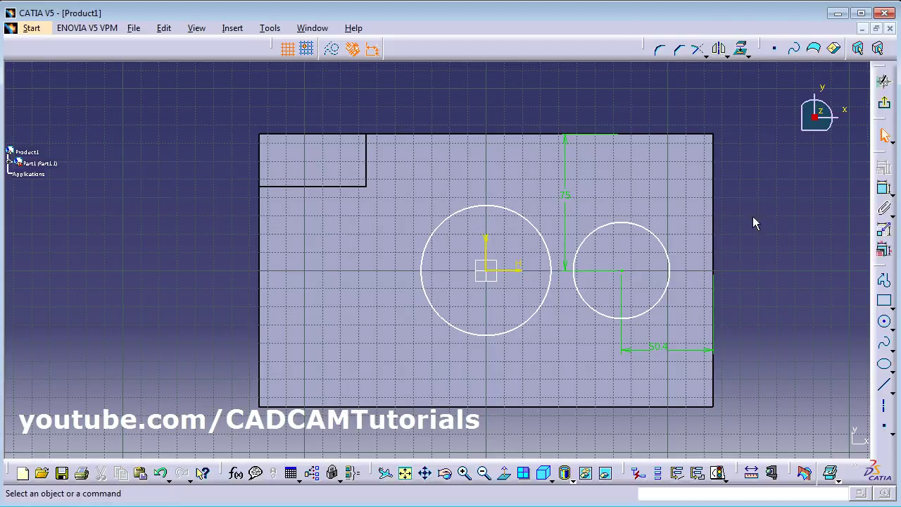
double_click(569, 198)
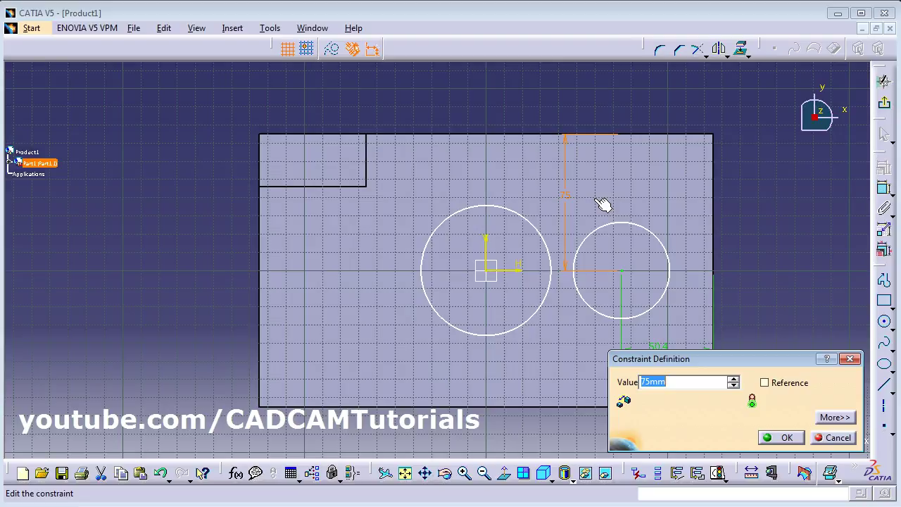
text(50)
key(Return)
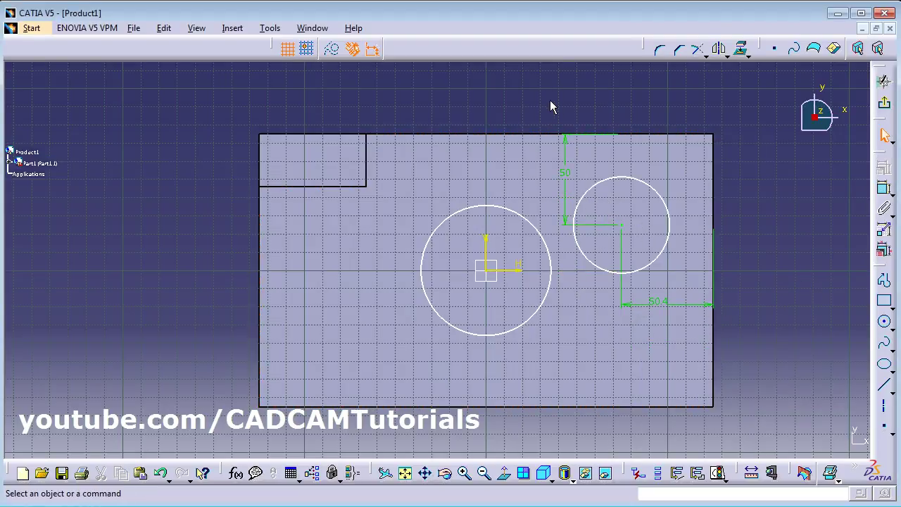
Step: Delete the smaller circle together with its two position dimensions
drag(543, 100, 763, 346)
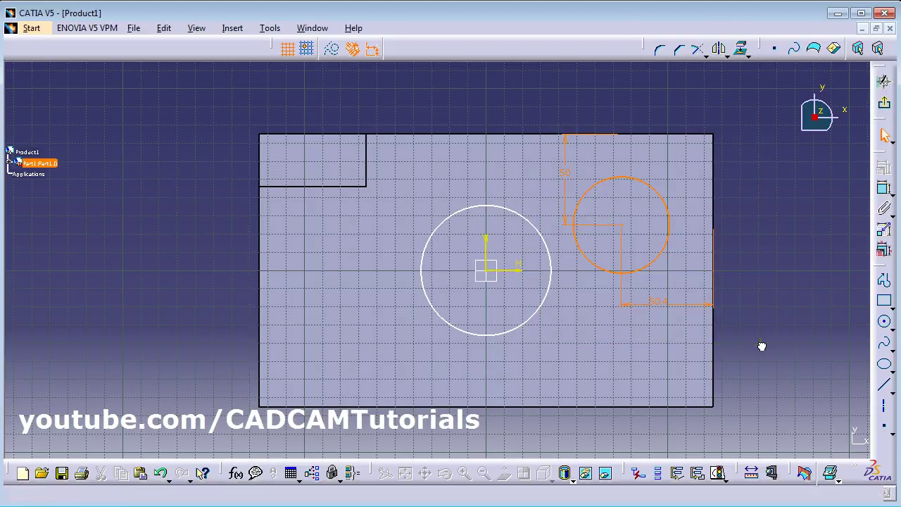
key(Delete)
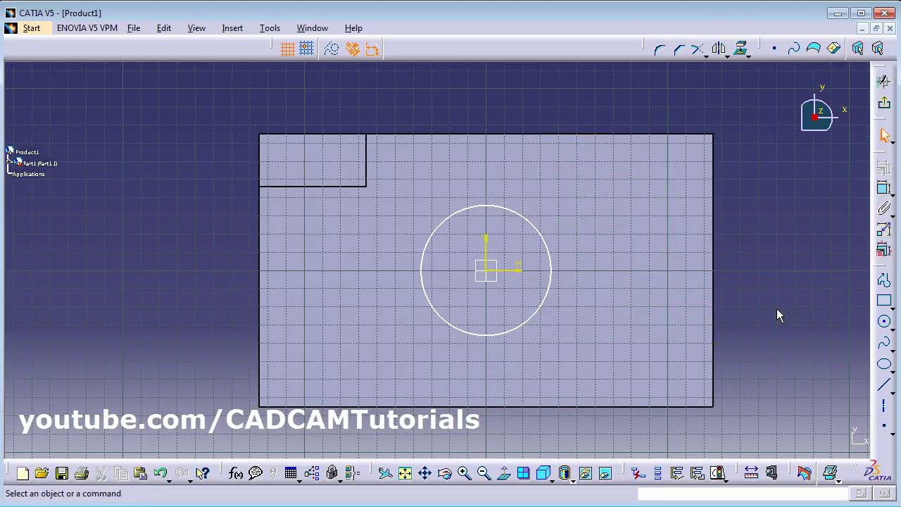
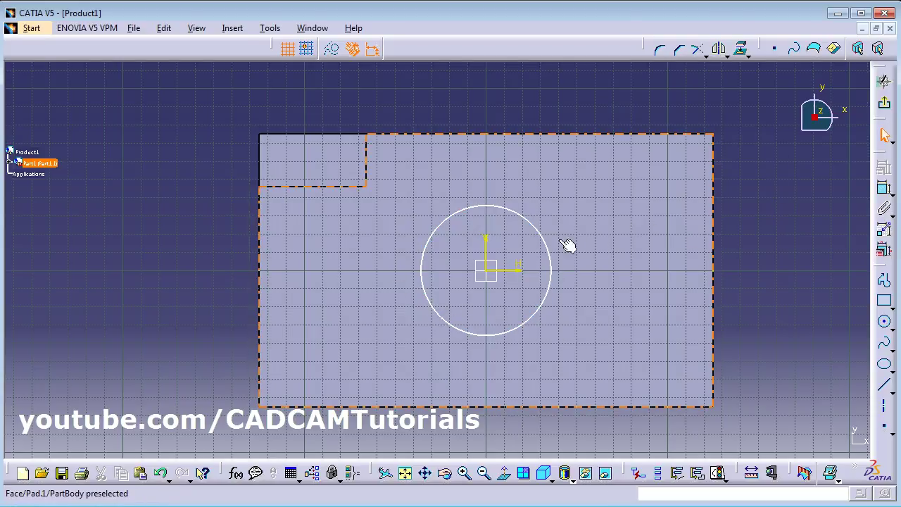
Step: Finish the sketch and cut the central circle through the plate with a Pocket of 40 mm depth
click(884, 107)
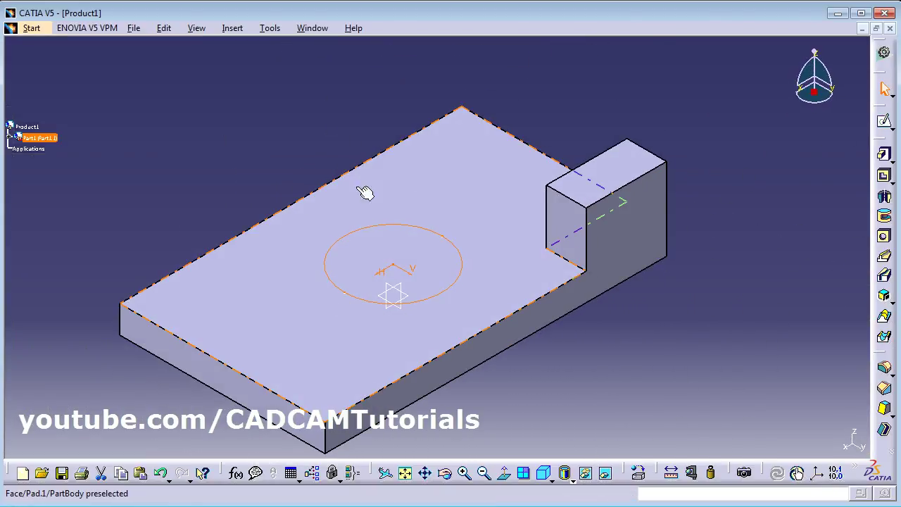
click(886, 178)
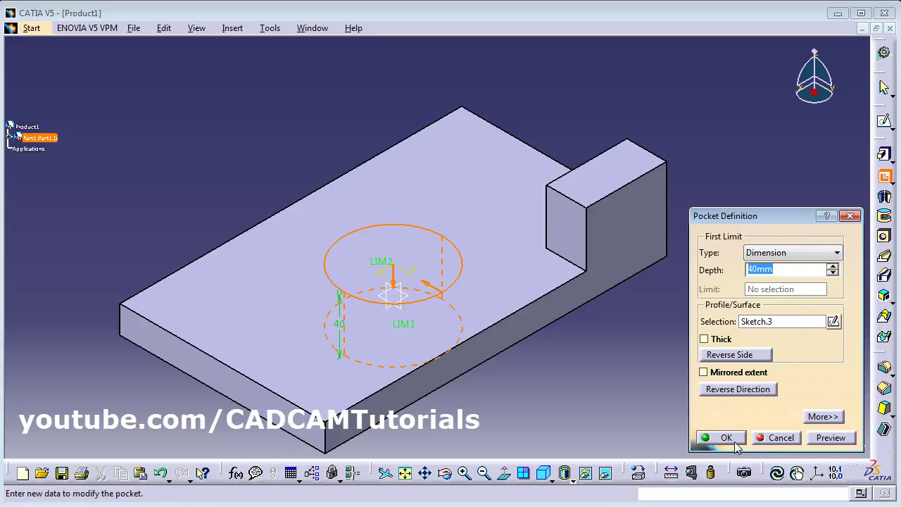
click(822, 416)
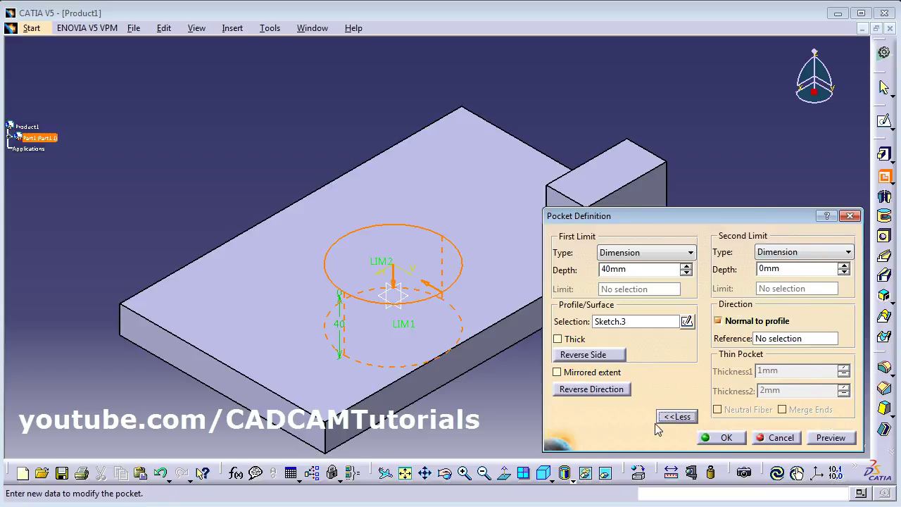
click(676, 417)
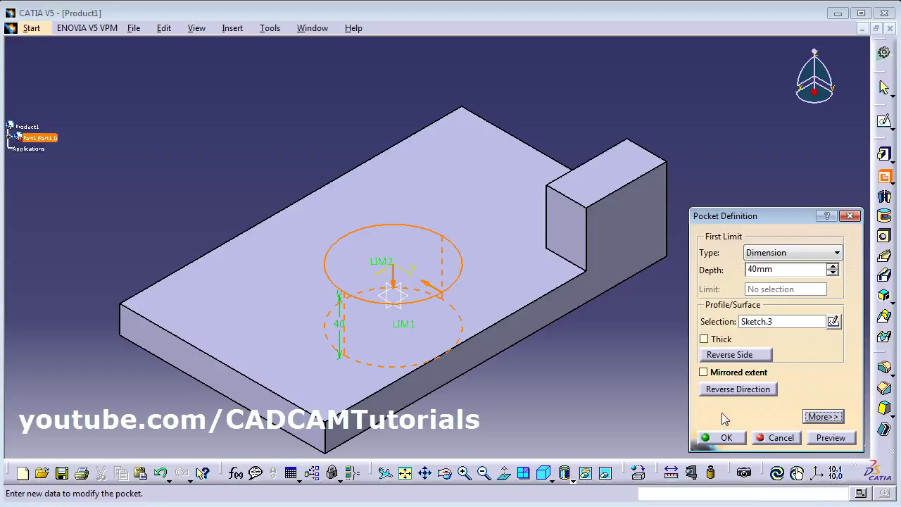
click(727, 438)
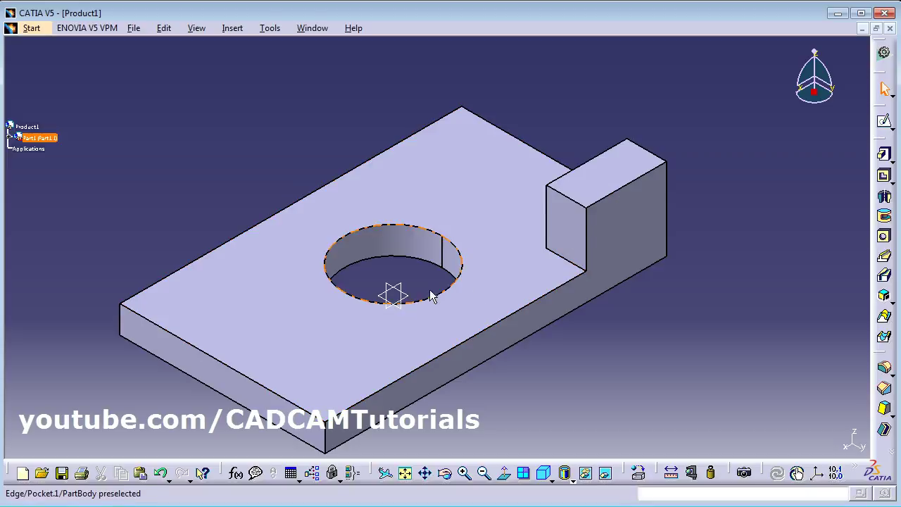
Step: Expand the specification tree to the features of PartBody and select the base plate's pad, Pad.1
click(634, 377)
middle_drag(478, 260, 571, 262)
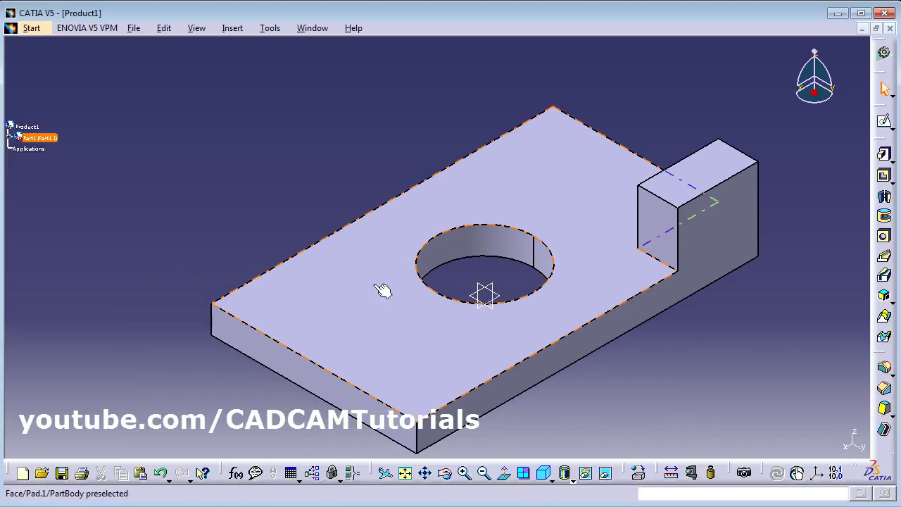
click(10, 138)
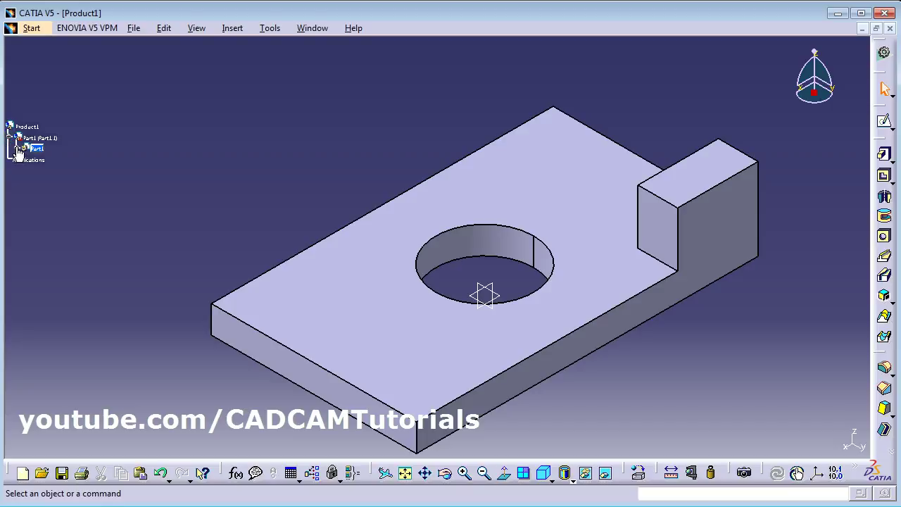
click(17, 149)
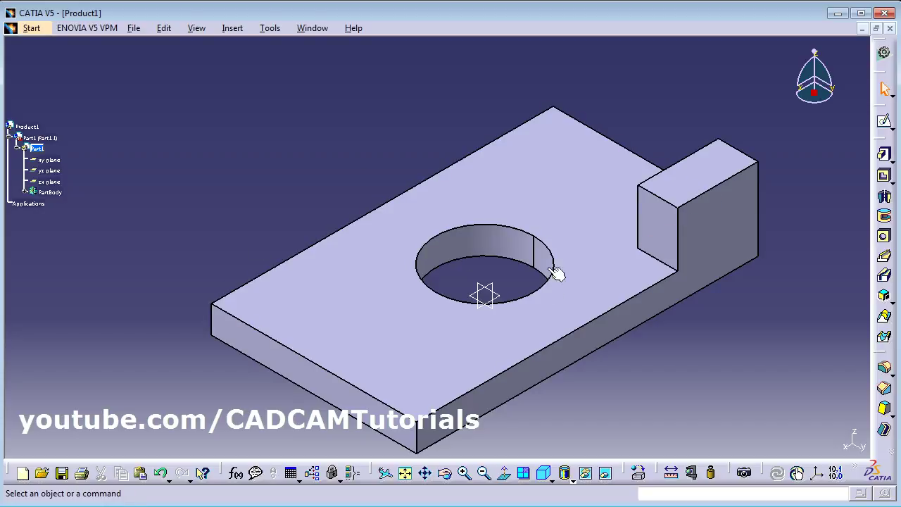
click(25, 192)
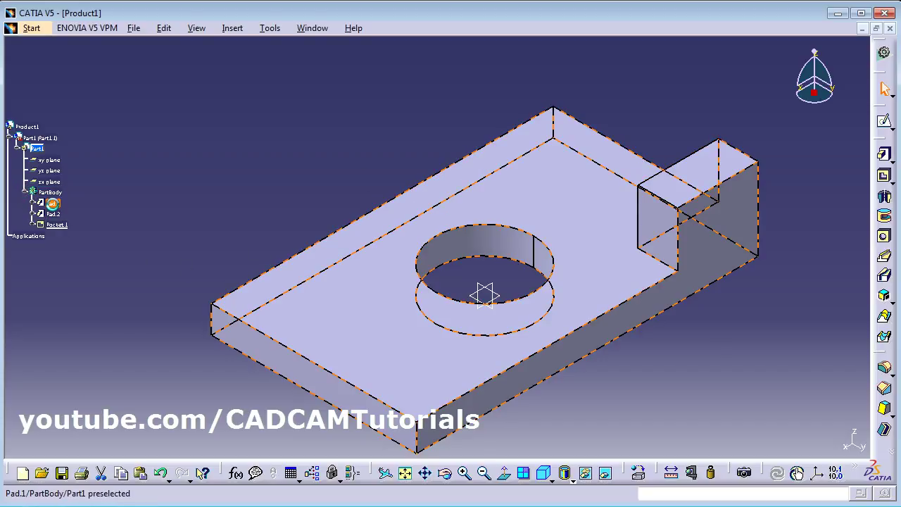
click(53, 203)
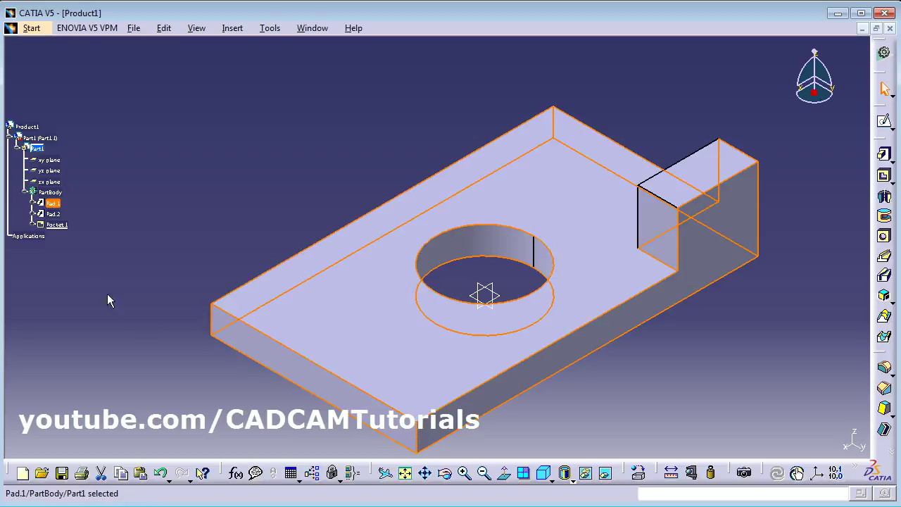
Step: Highlight the corner block's pad, Pad.2, and the hole feature, Pocket.1, from the tree to review them, and clear the selection
click(53, 214)
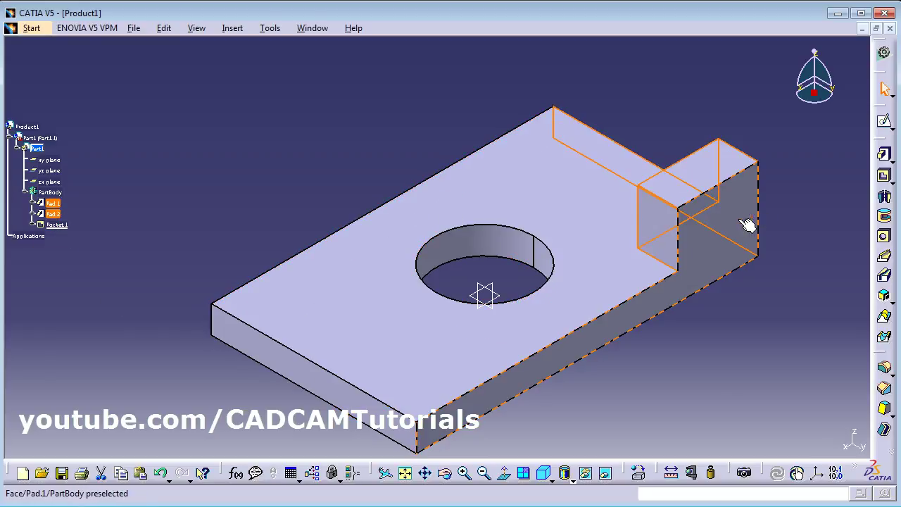
click(56, 225)
click(58, 225)
click(83, 211)
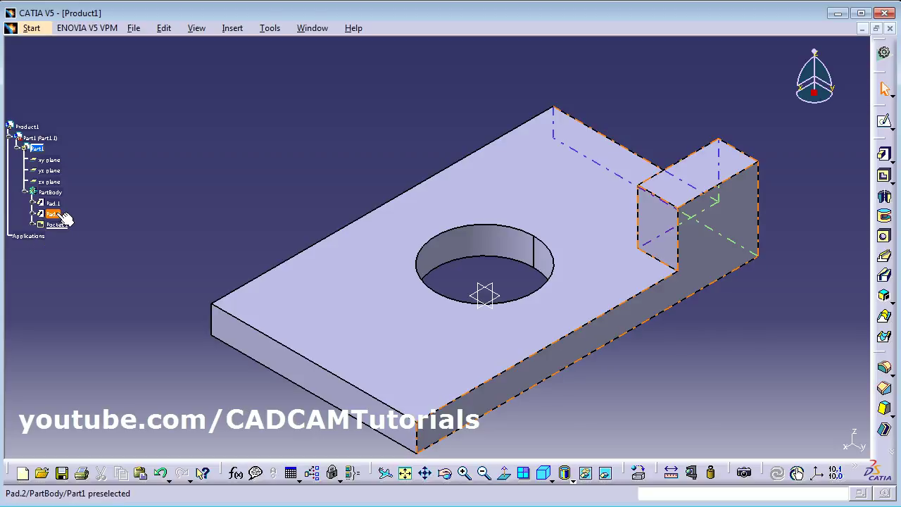
Step: Edit the corner block's pad, Pad.2, and set its length to 50 mm
double_click(53, 214)
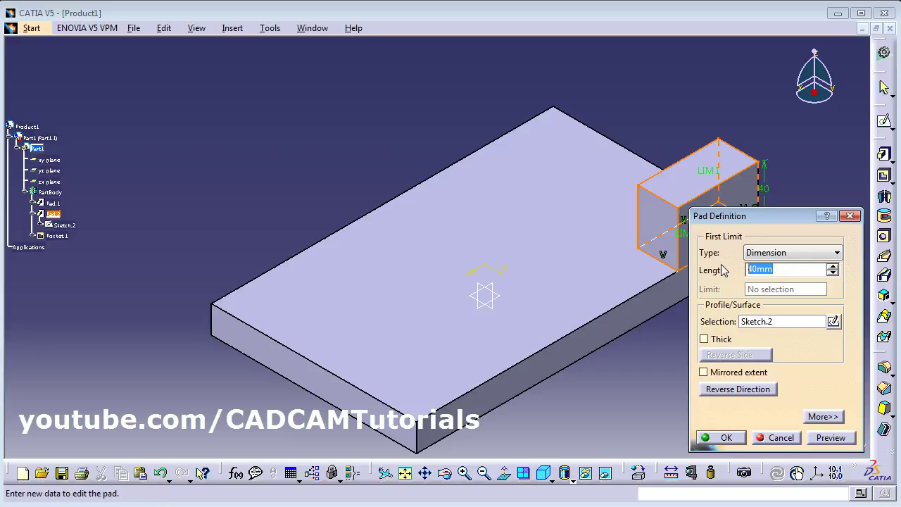
text(50)
click(726, 437)
click(686, 357)
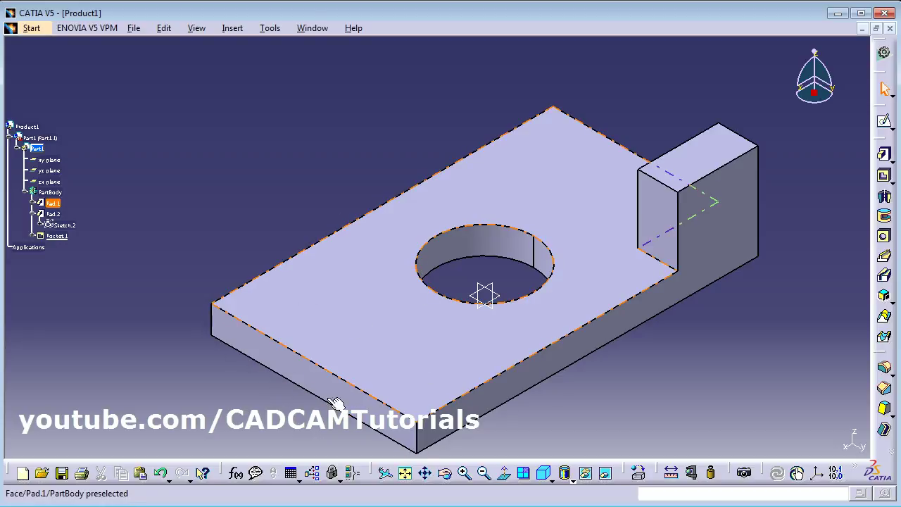
Step: Edit the base plate's pad directly from its face in the model and set its length to 30 mm
double_click(346, 355)
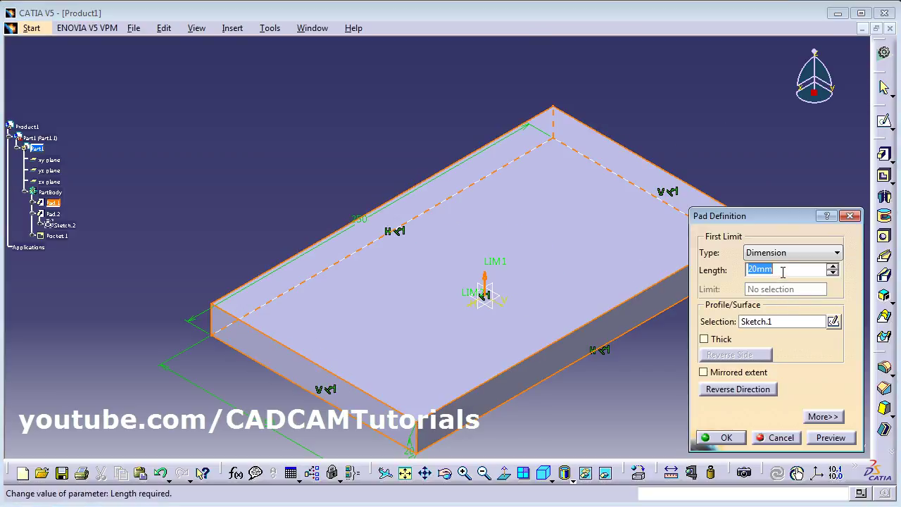
text(30)
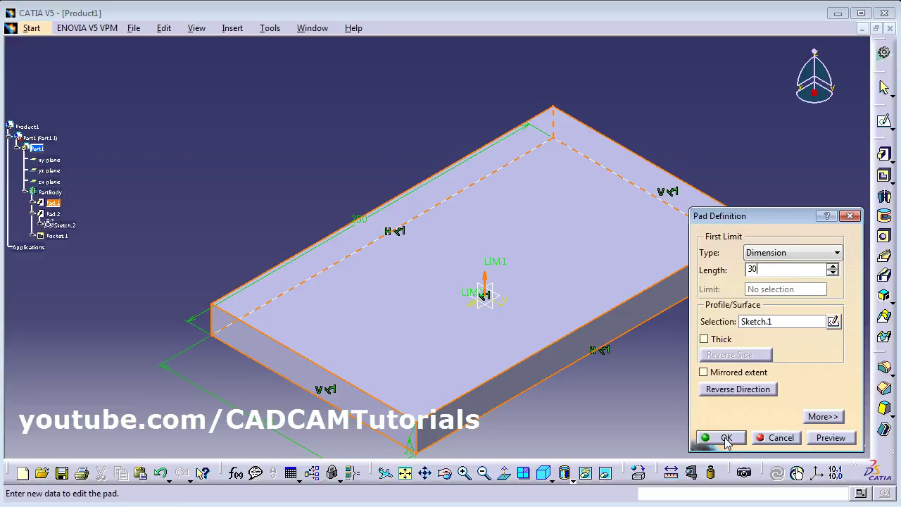
click(725, 438)
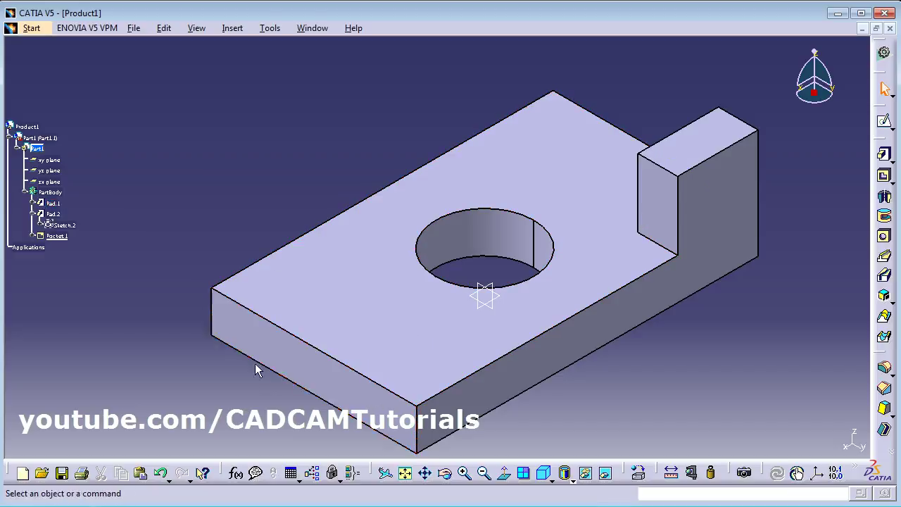
Step: Expand Pad.1 in the tree, open its Sketch.1 to view the plate's rectangle, and exit the sketch
click(32, 204)
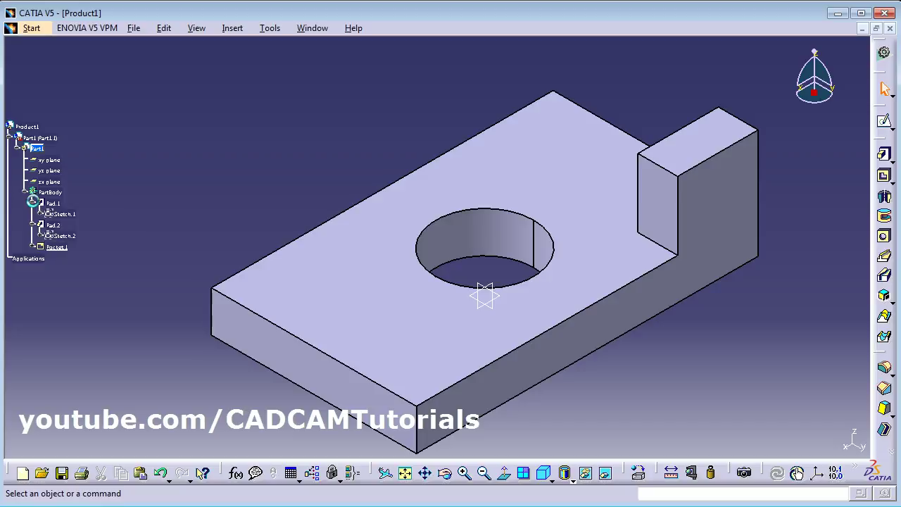
double_click(74, 217)
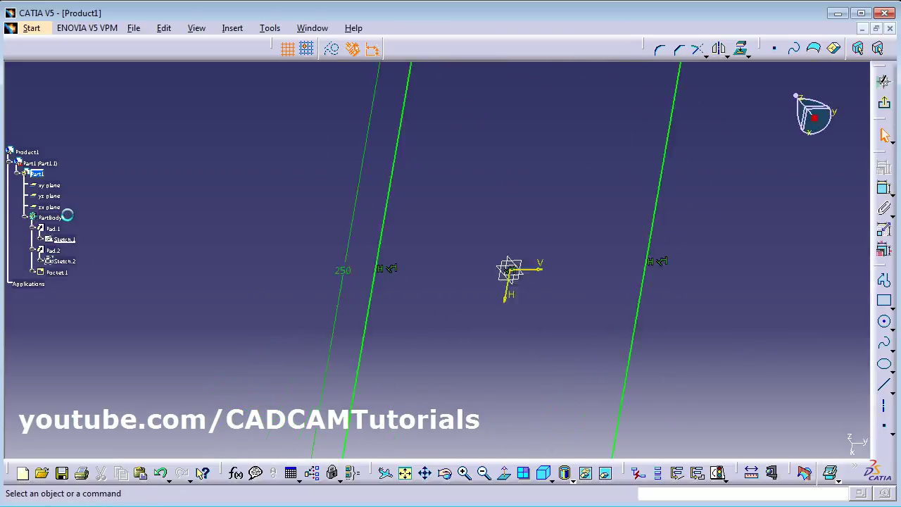
middle_drag(532, 242, 519, 299)
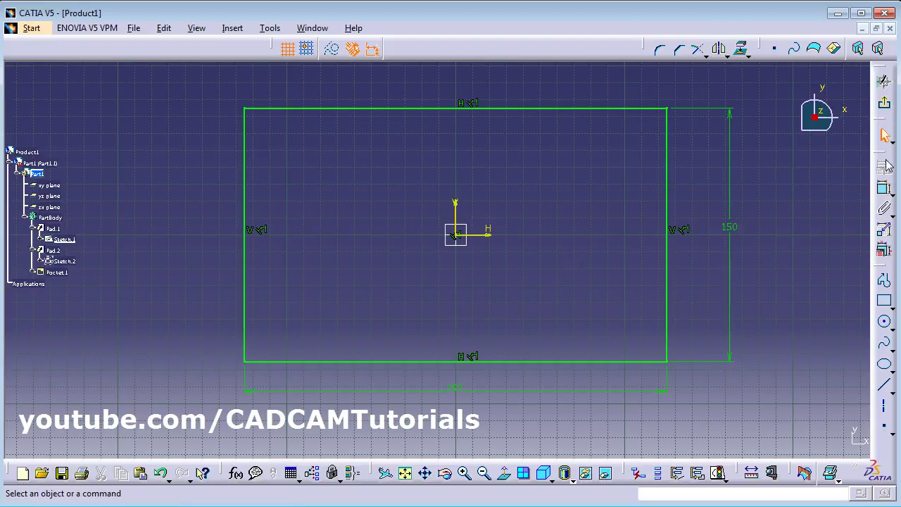
click(885, 106)
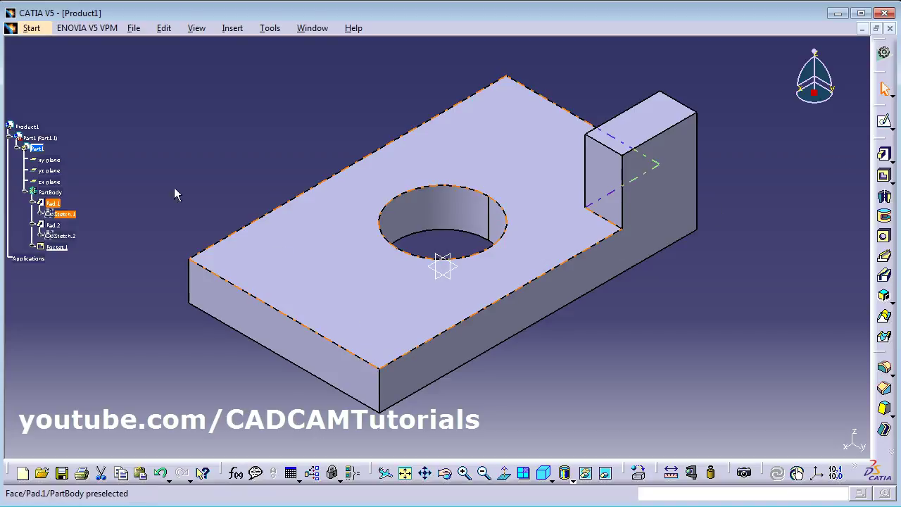
Step: Reopen Sketch.1 and draw a 75 mm radius circle centred on the midpoint of the rectangle's right edge, reaching its upper right corner
double_click(64, 212)
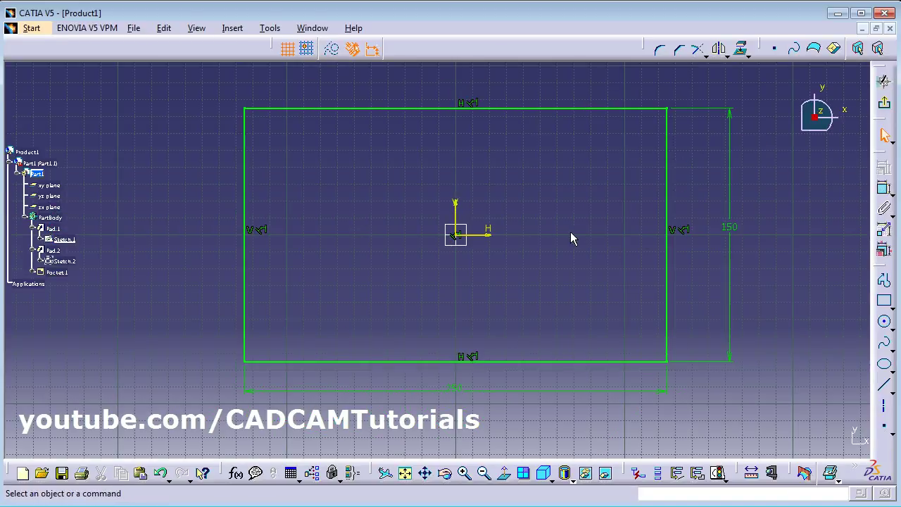
click(885, 322)
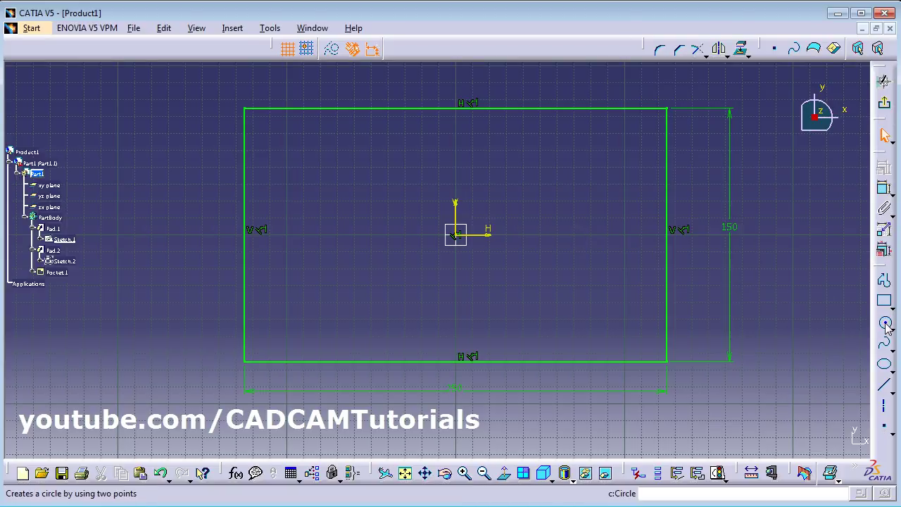
click(886, 323)
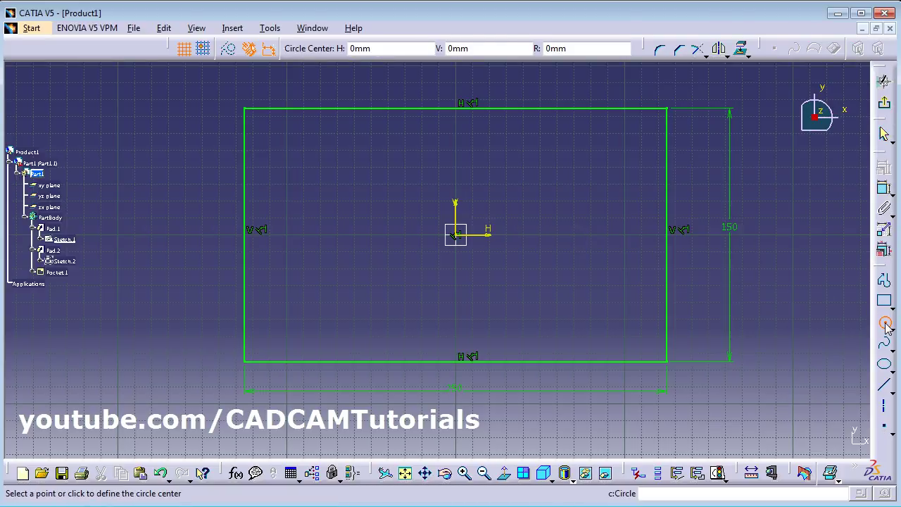
click(668, 235)
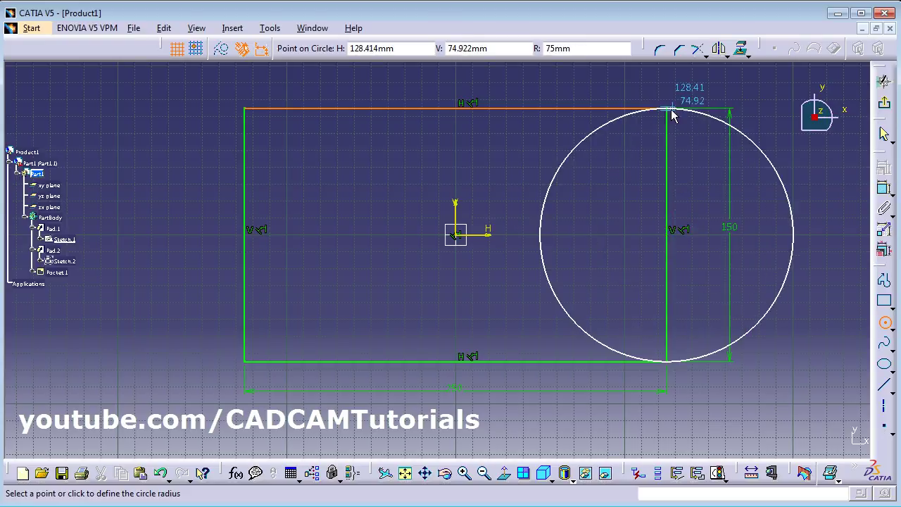
click(674, 113)
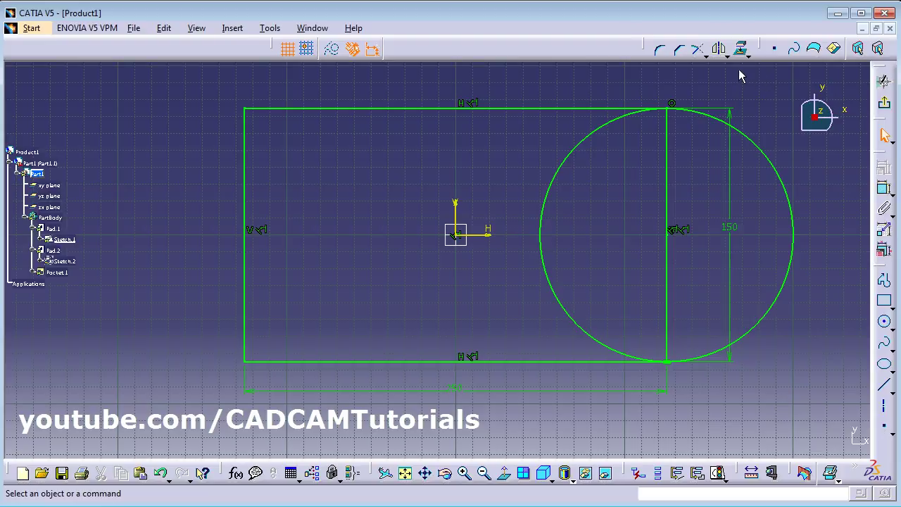
Step: Quick Trim the circle's inner half and the rectangle's right edge, converting the length into a distance, and exit the sketch to update the plate
click(707, 55)
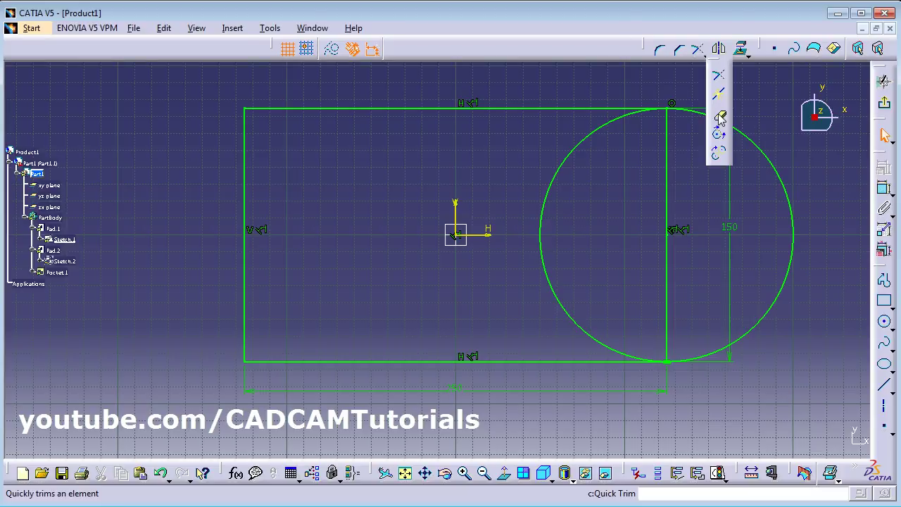
click(720, 118)
click(567, 175)
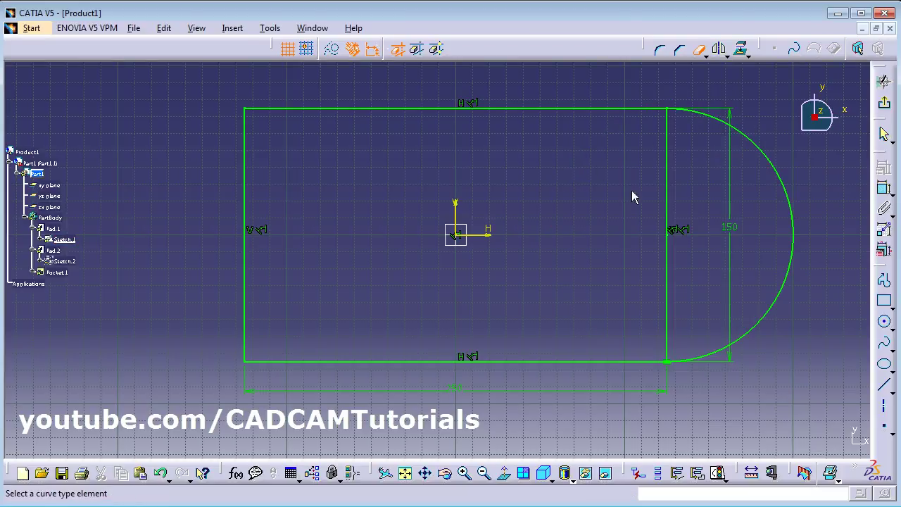
click(674, 200)
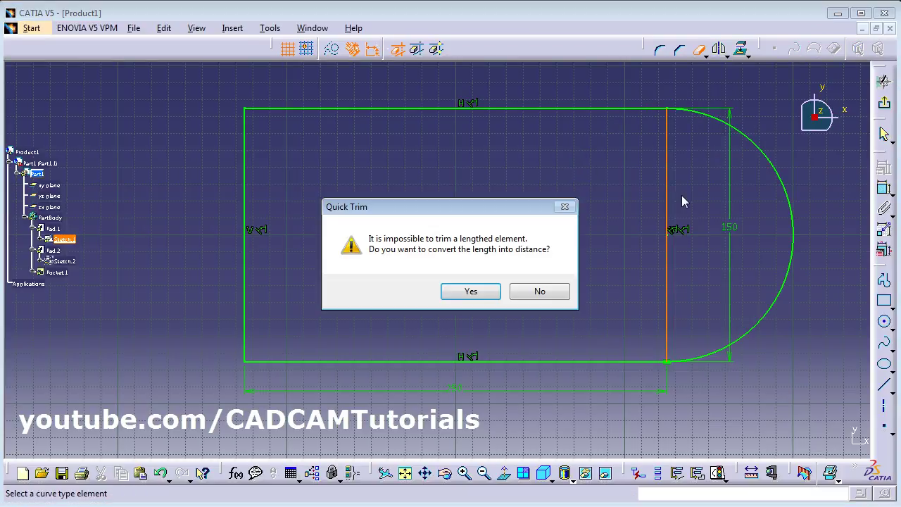
click(474, 298)
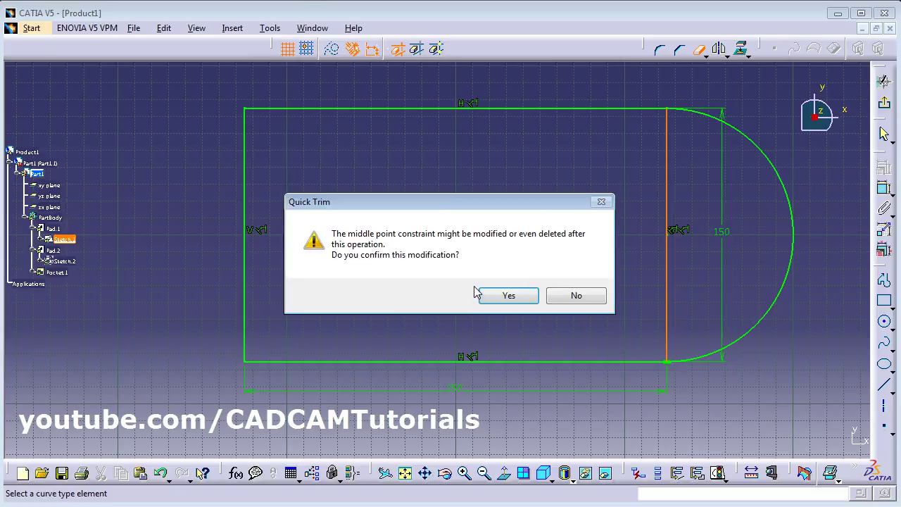
click(510, 297)
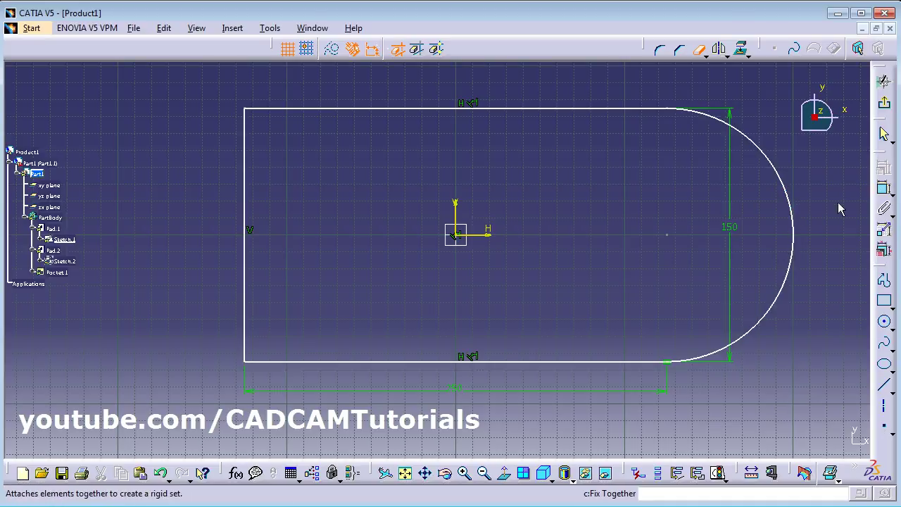
click(699, 55)
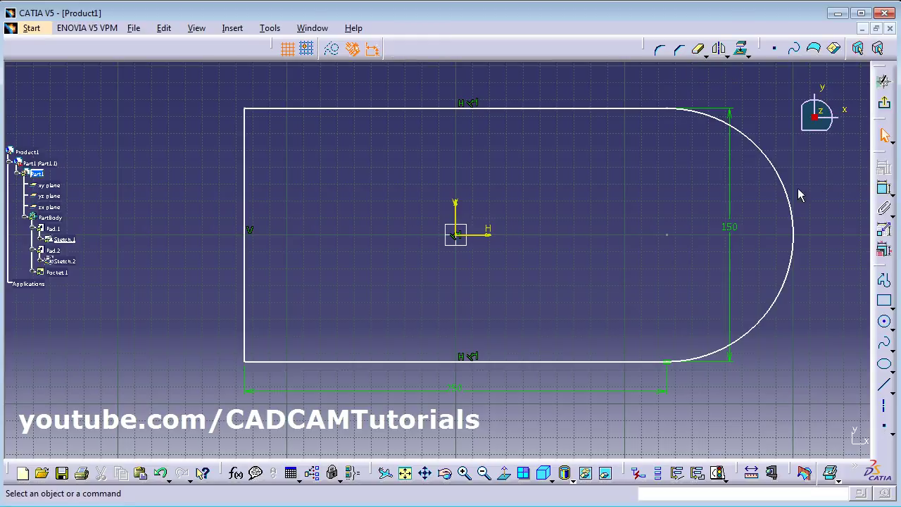
click(885, 107)
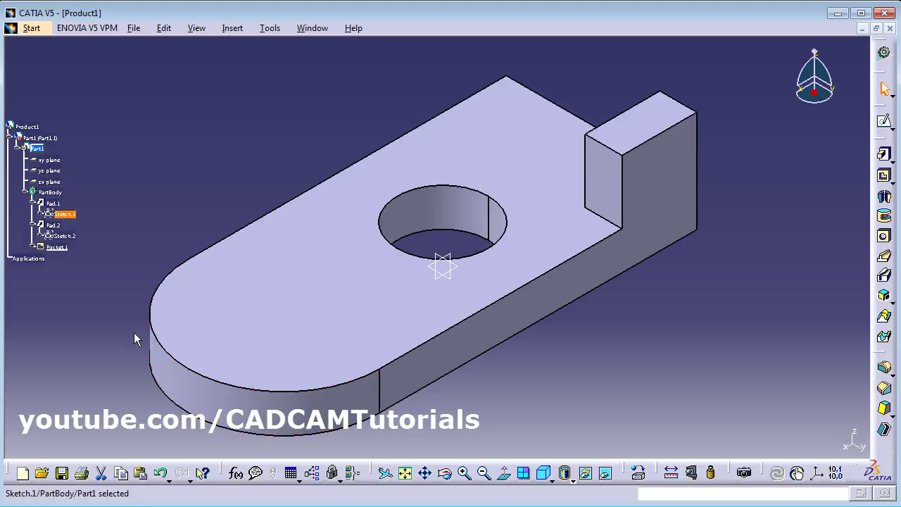
middle_drag(394, 302, 442, 293)
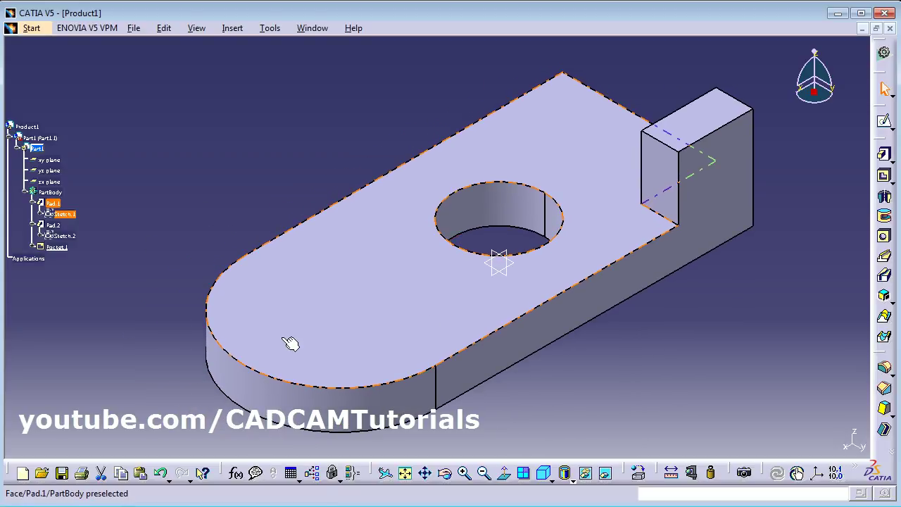
Step: Delete the central hole feature, Pocket.1, together with its aggregated elements
right_click(44, 247)
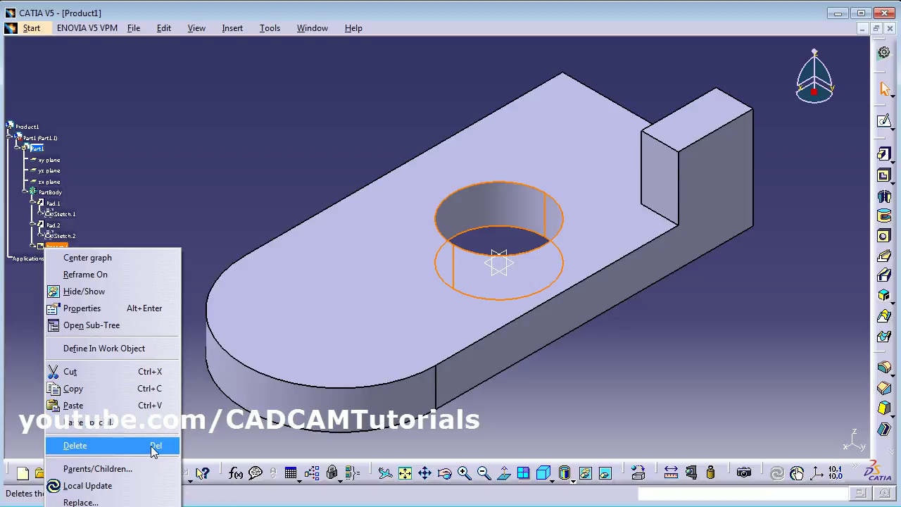
click(75, 446)
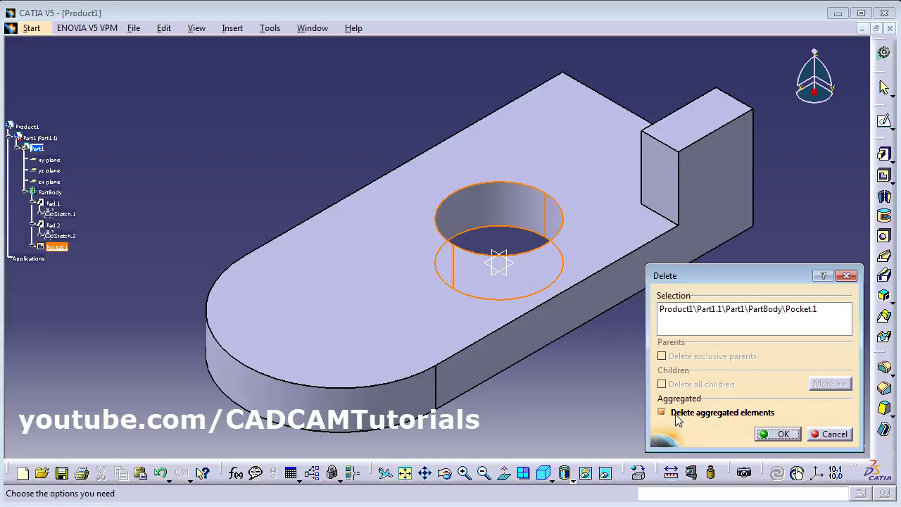
click(780, 434)
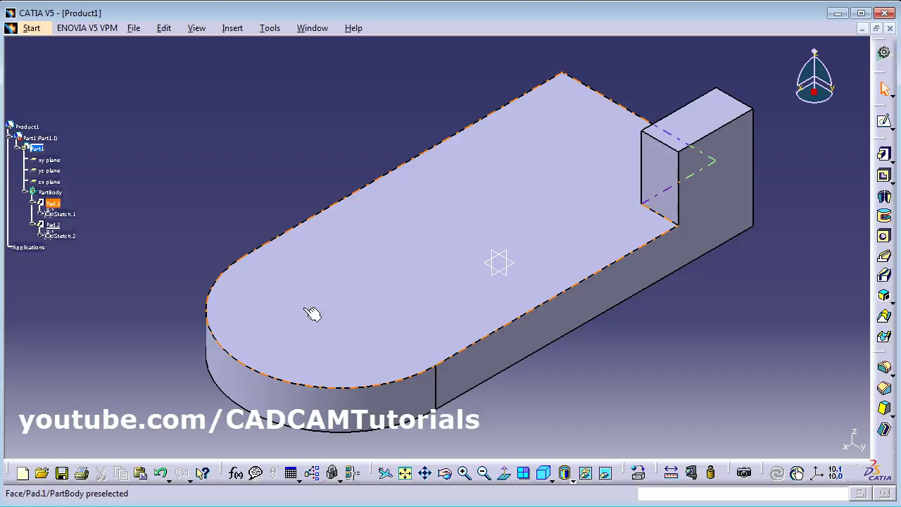
Step: Delete the base plate's pad, Pad.1, together with all its children and aggregated elements
click(53, 206)
right_click(53, 205)
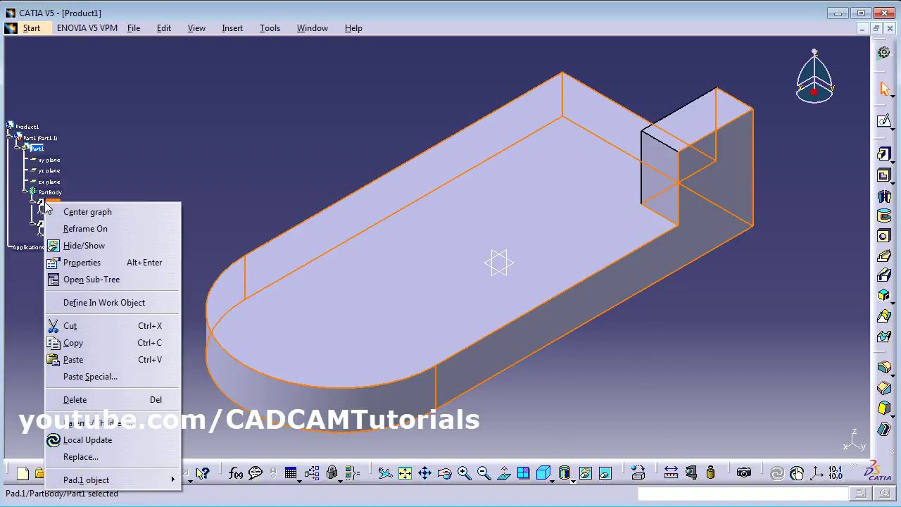
click(78, 399)
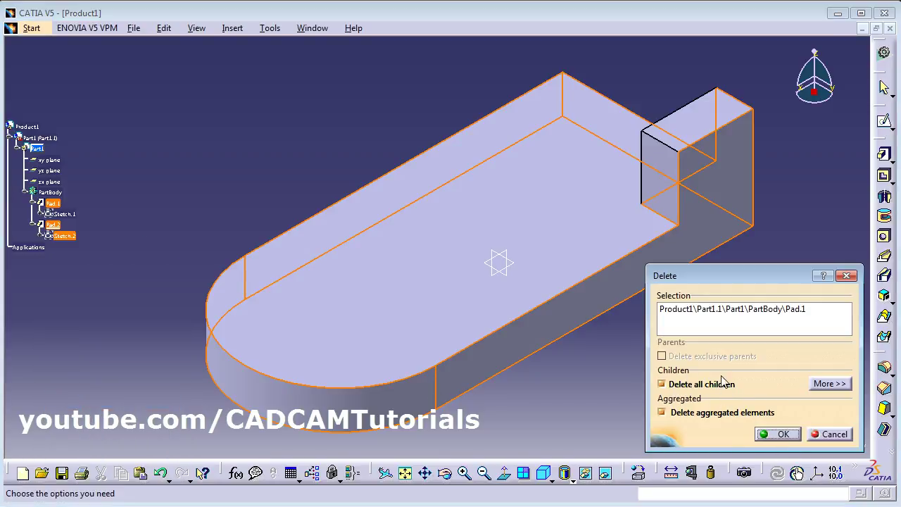
click(780, 434)
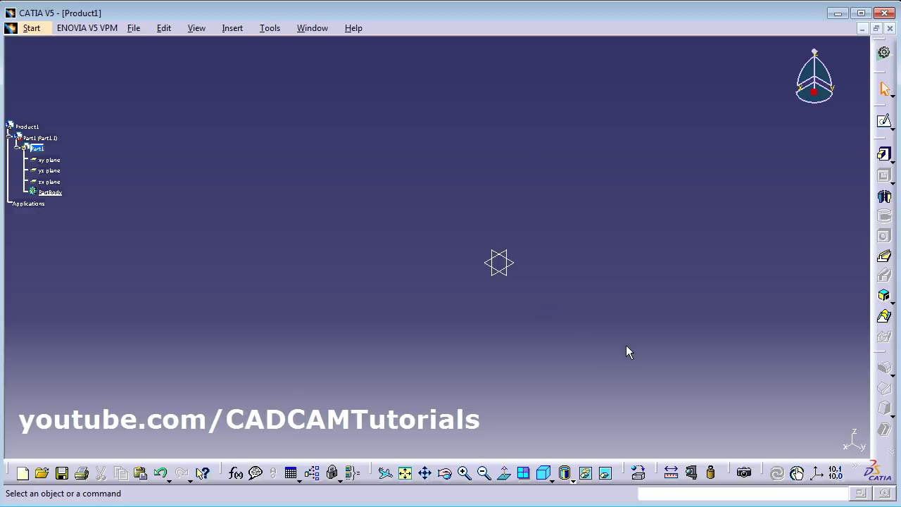
Step: Start a sketch on the zx plane and profile a vertical spine about 160 mm high from the origin with a top arm reaching about 78 mm
click(886, 127)
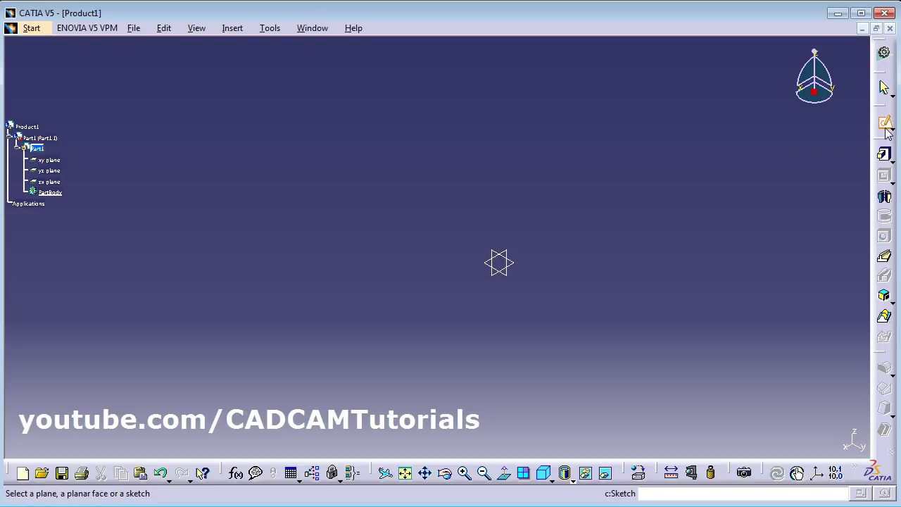
click(510, 255)
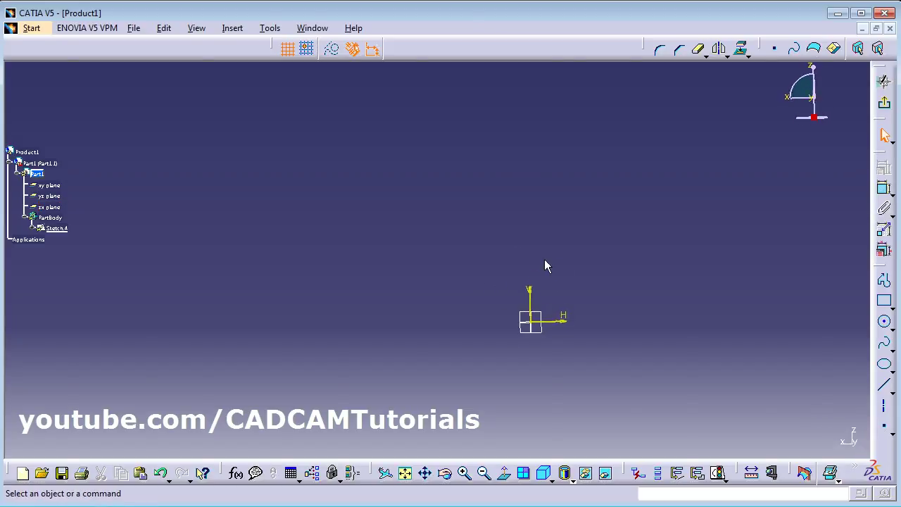
mouse_move(567, 262)
middle_down()
mouse_move(488, 272)
mouse_move(333, 321)
middle_up()
middle_drag(464, 256, 428, 258)
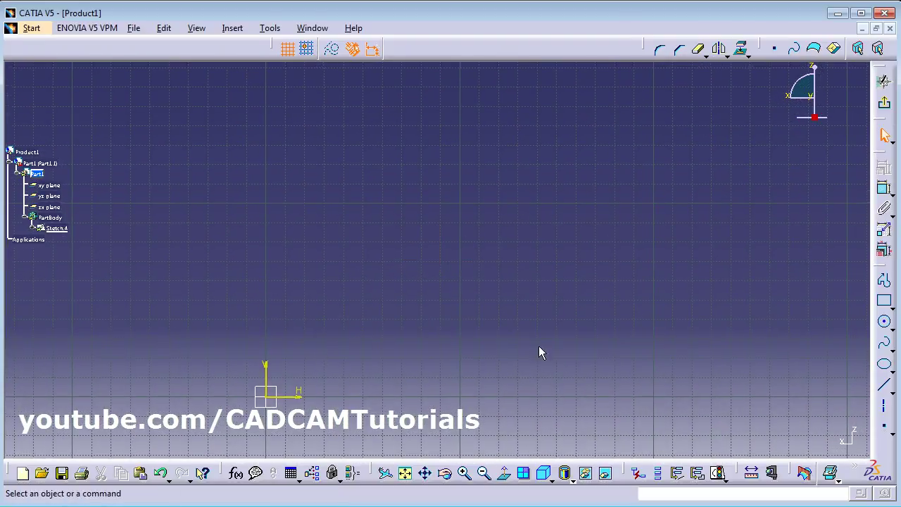
click(884, 280)
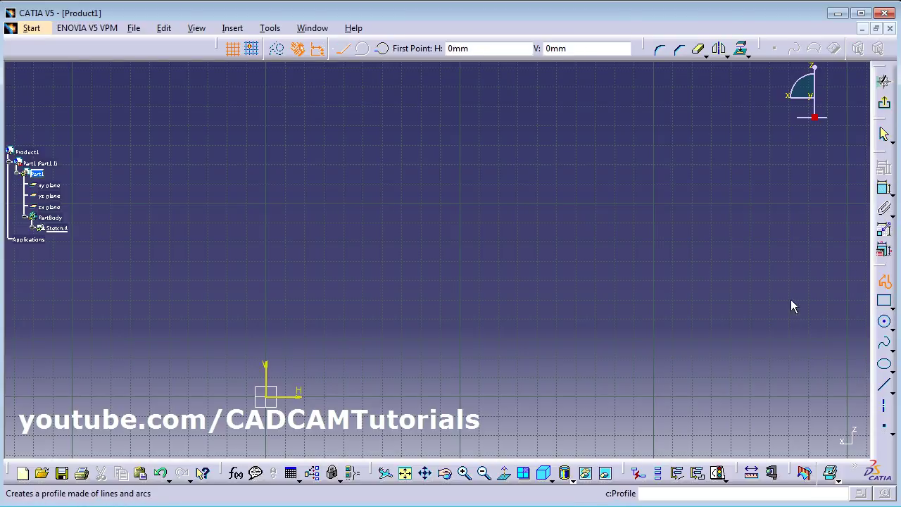
click(265, 396)
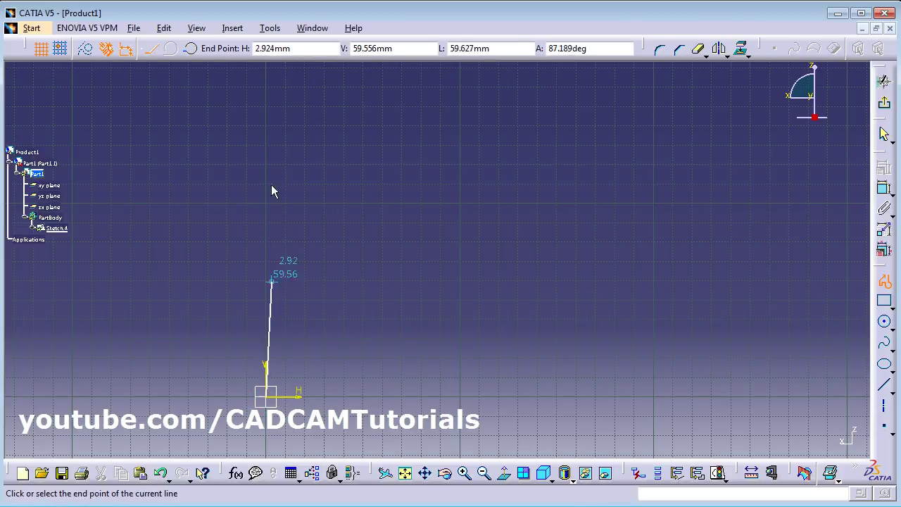
click(266, 87)
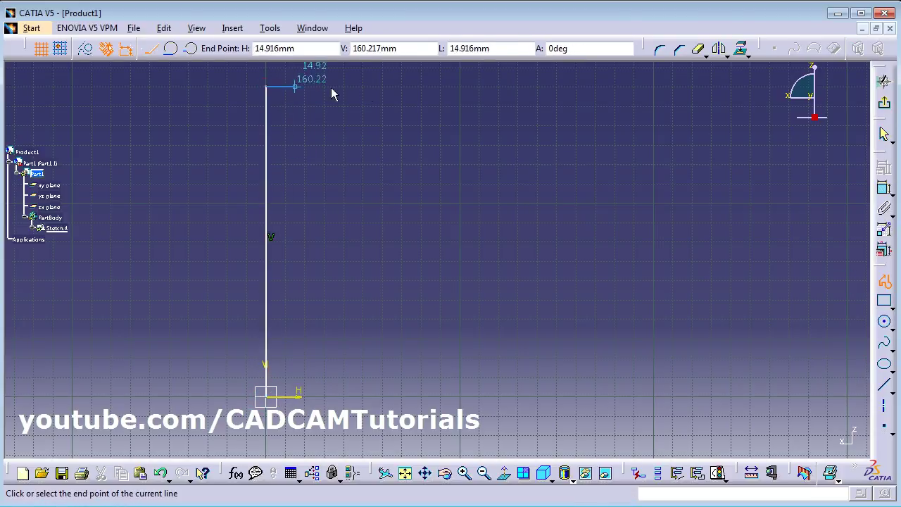
click(418, 87)
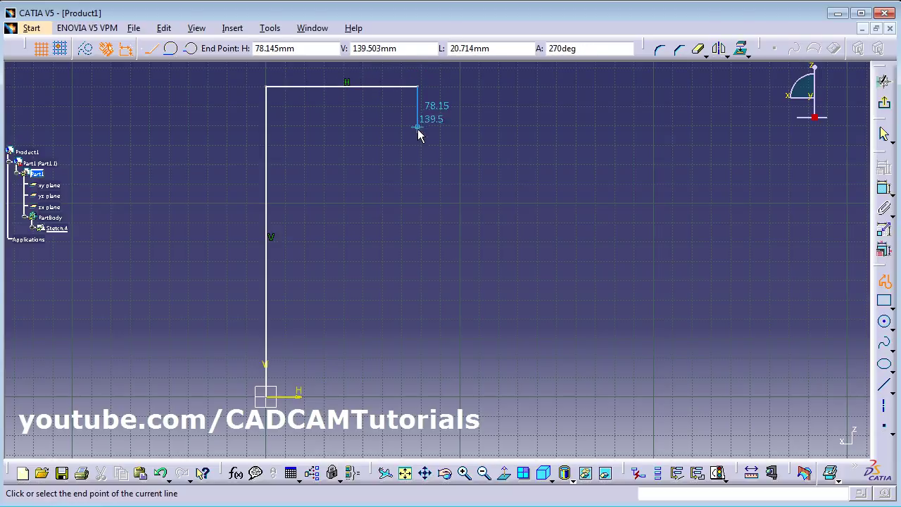
click(418, 126)
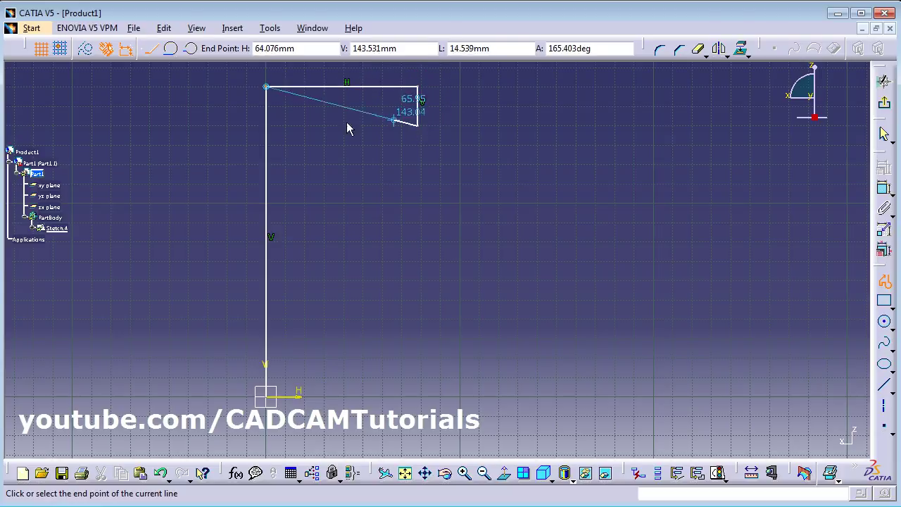
click(295, 126)
Step: Continue the profile with two middle arms ending level with the top arm, their inner ends about 16 mm from the spine's outer edge
click(297, 188)
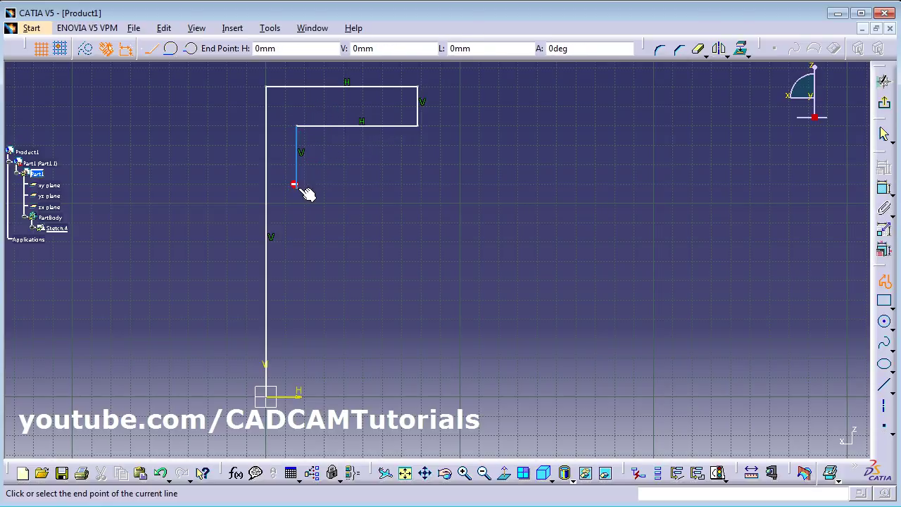
click(418, 187)
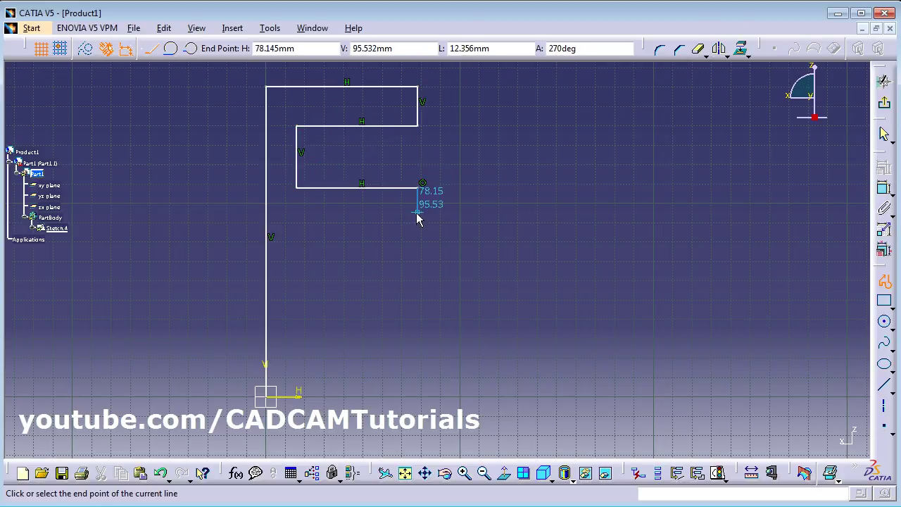
click(400, 229)
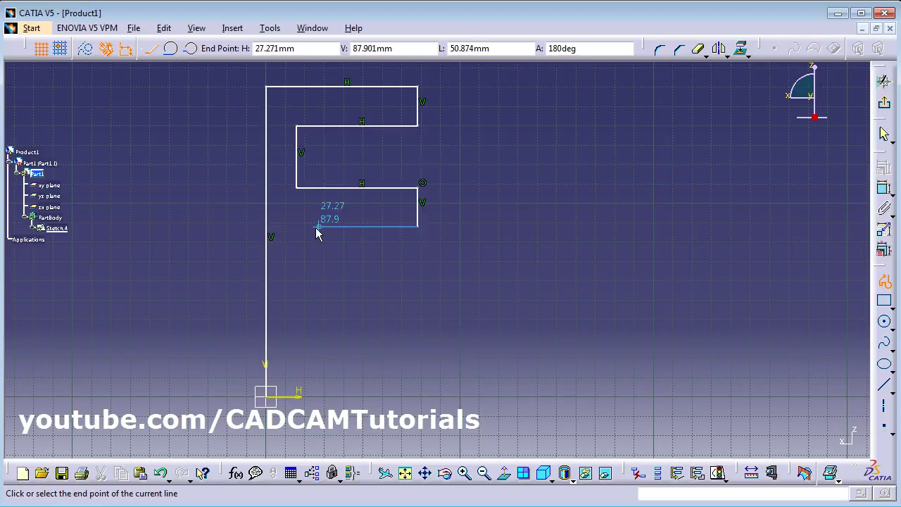
click(297, 229)
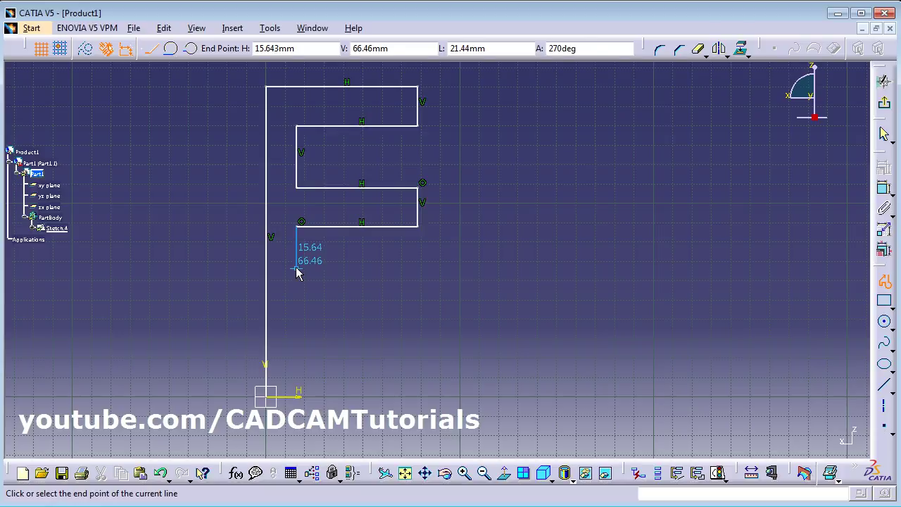
click(297, 268)
click(417, 268)
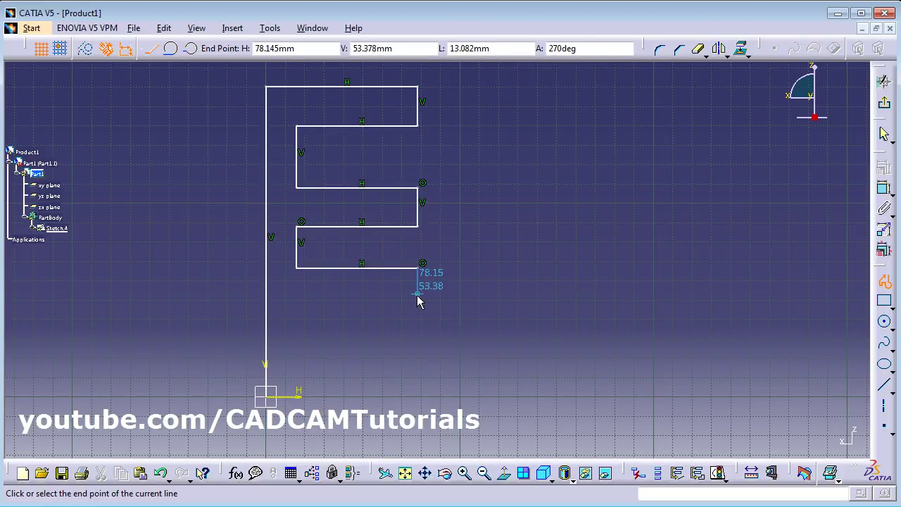
click(416, 311)
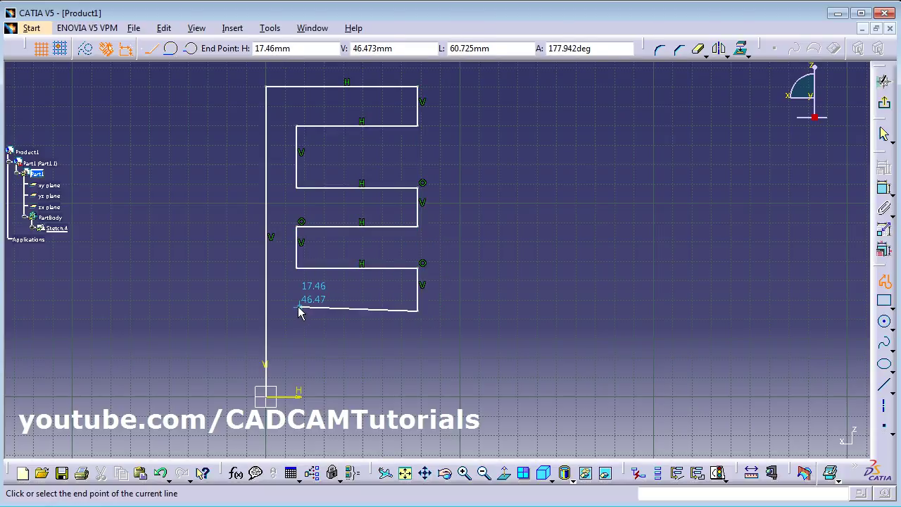
click(296, 311)
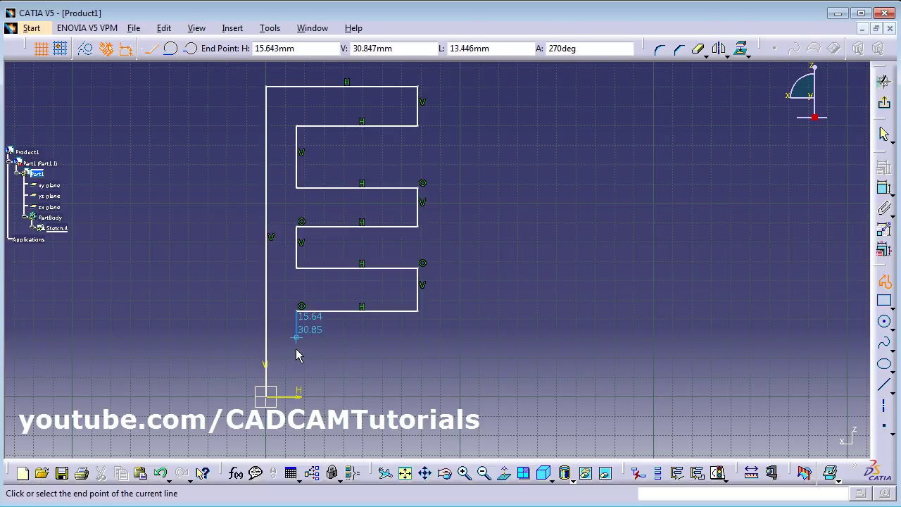
Step: Add the bottom arm level with the others, close the comb-shaped profile at the origin and exit the sketch
click(296, 349)
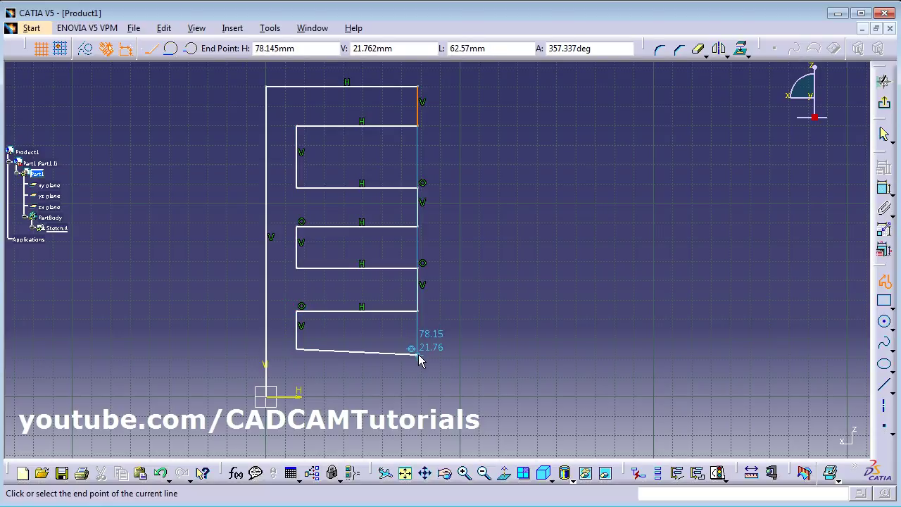
click(418, 349)
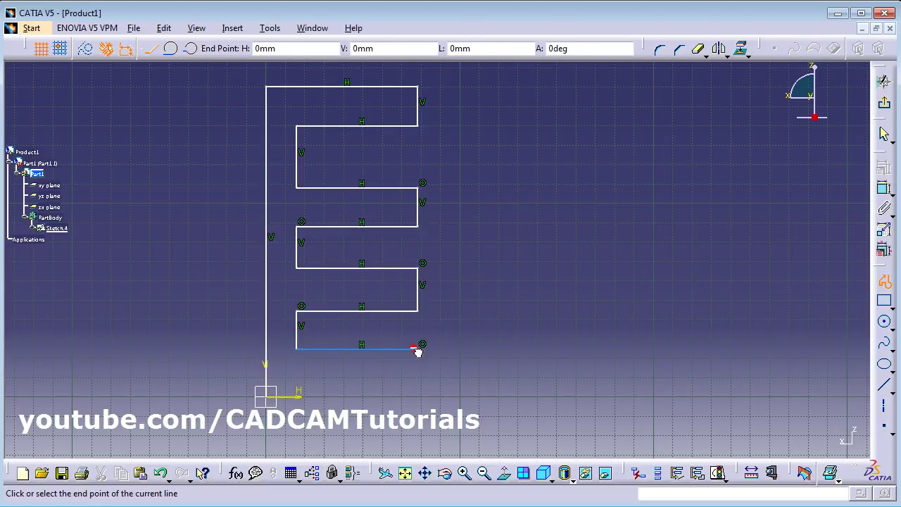
click(417, 394)
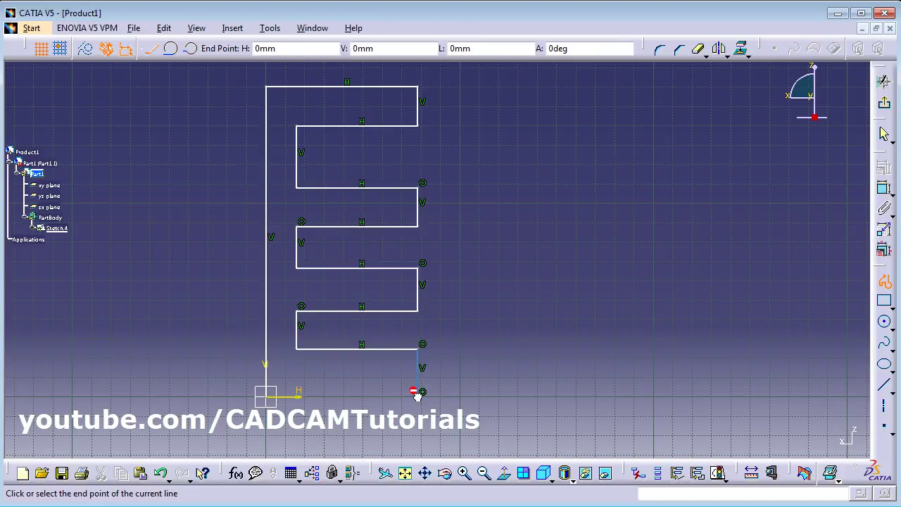
click(269, 398)
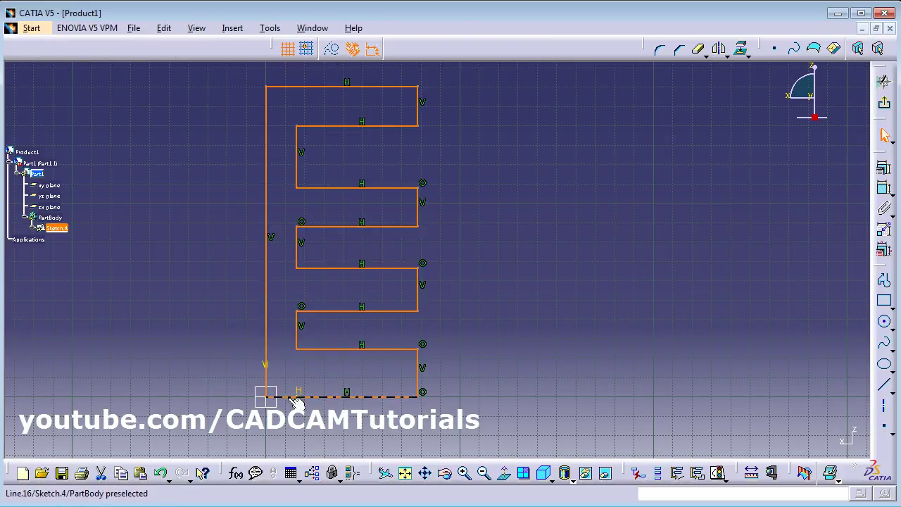
click(556, 275)
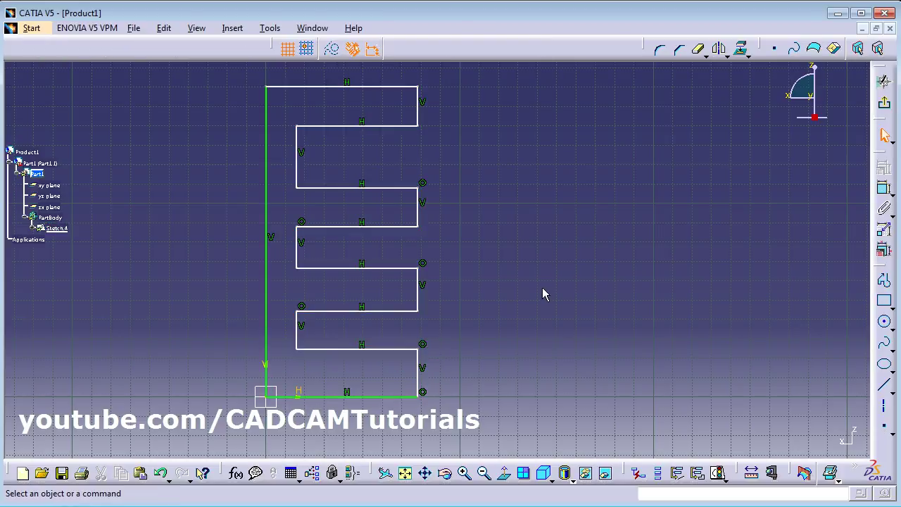
click(885, 104)
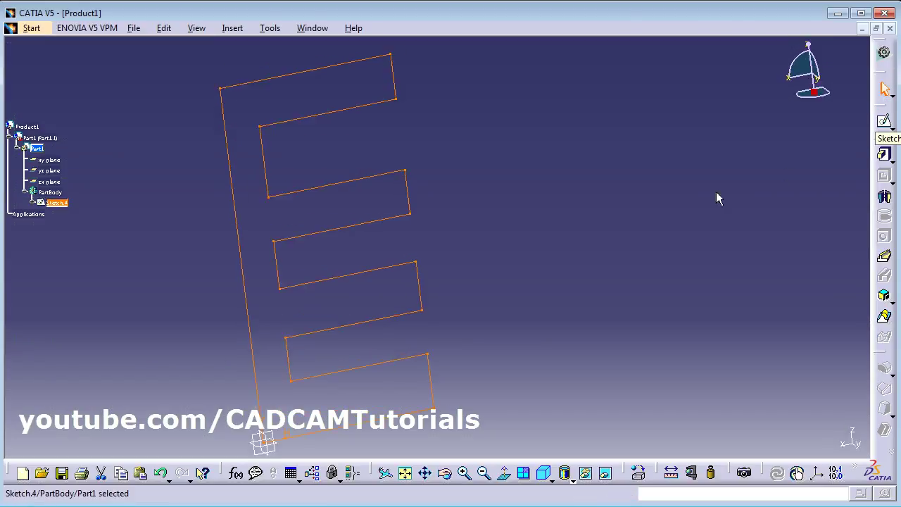
Step: Pad the comb-shaped profile with a length of 40 mm and mirrored extent
click(885, 156)
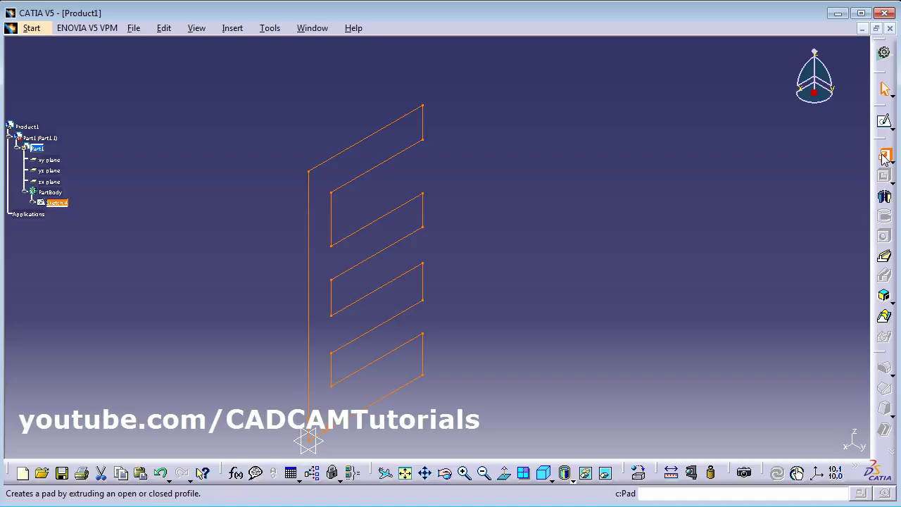
text(40)
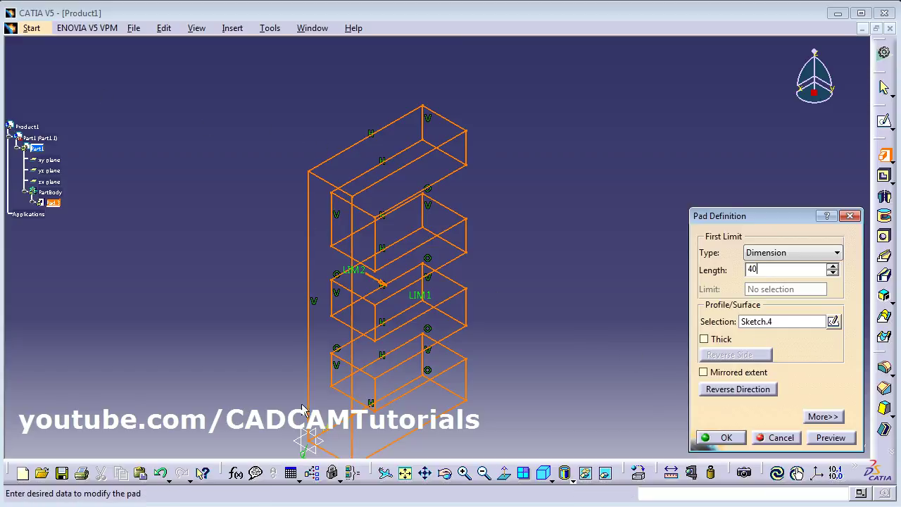
click(732, 374)
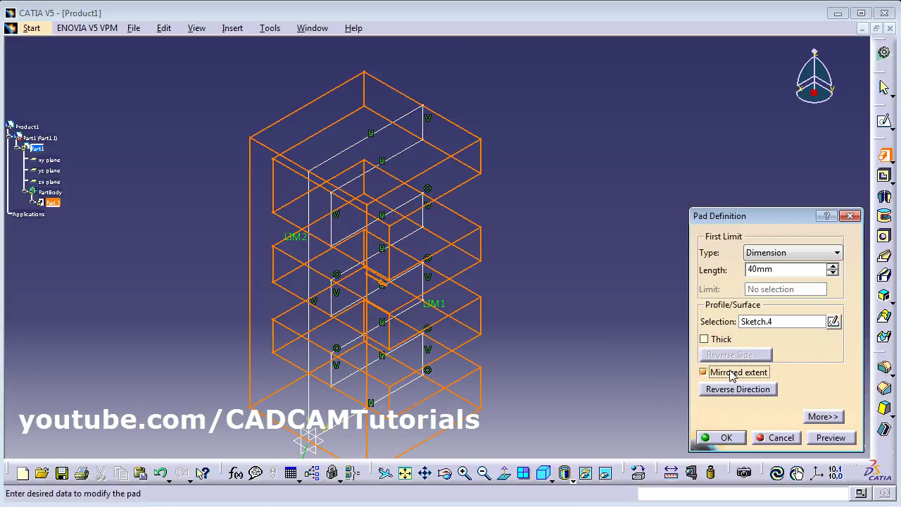
click(723, 437)
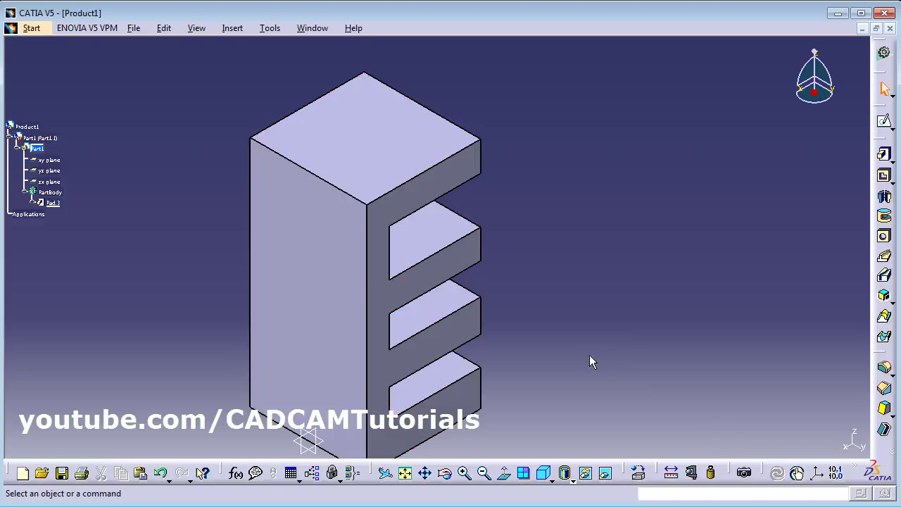
Step: Sketch a circle near the centre of the top arm's underside, centred on the horizontal axis, and exit the sketch
middle_drag(561, 262, 489, 177)
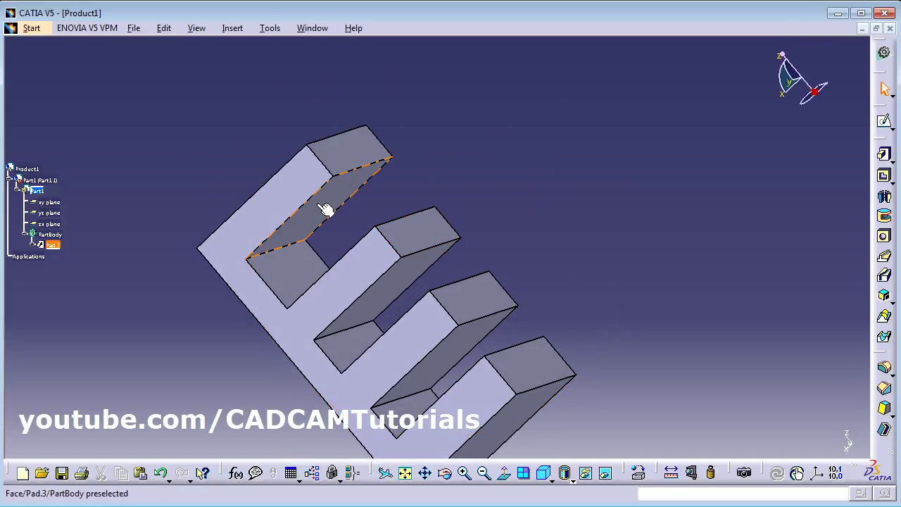
click(885, 122)
click(320, 215)
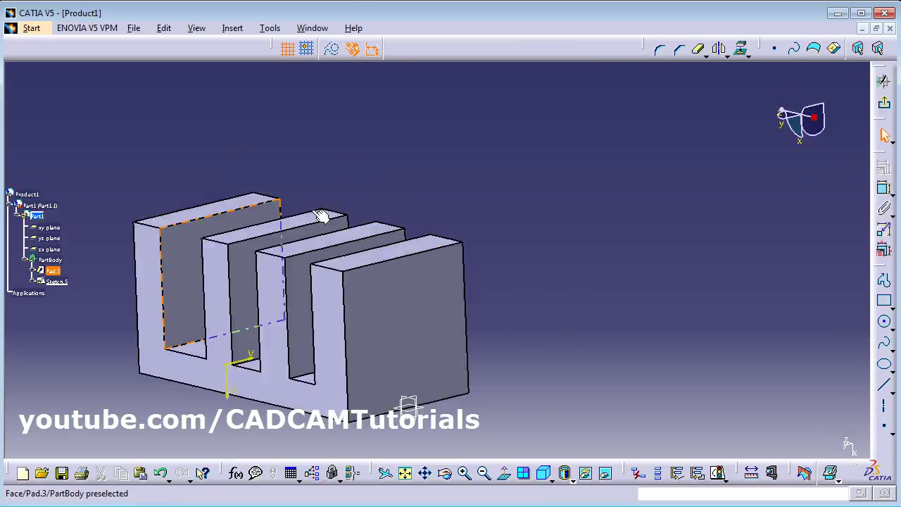
click(405, 476)
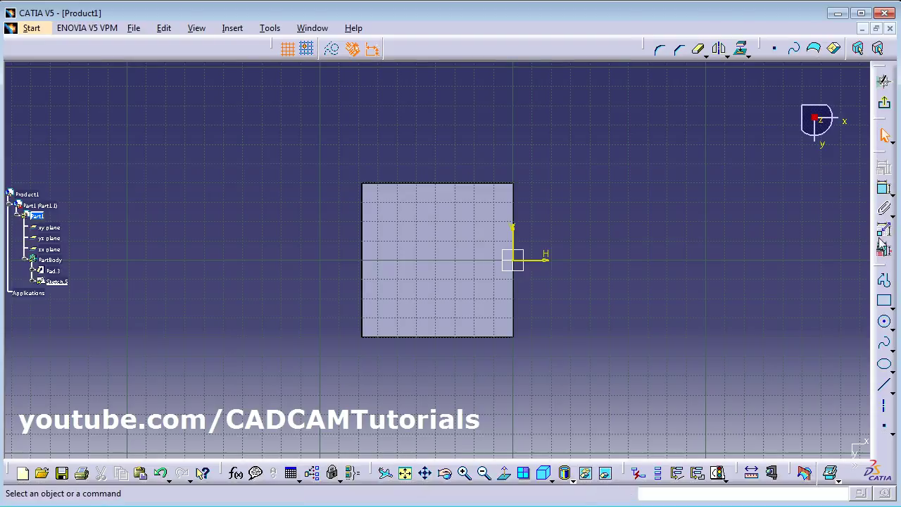
click(885, 322)
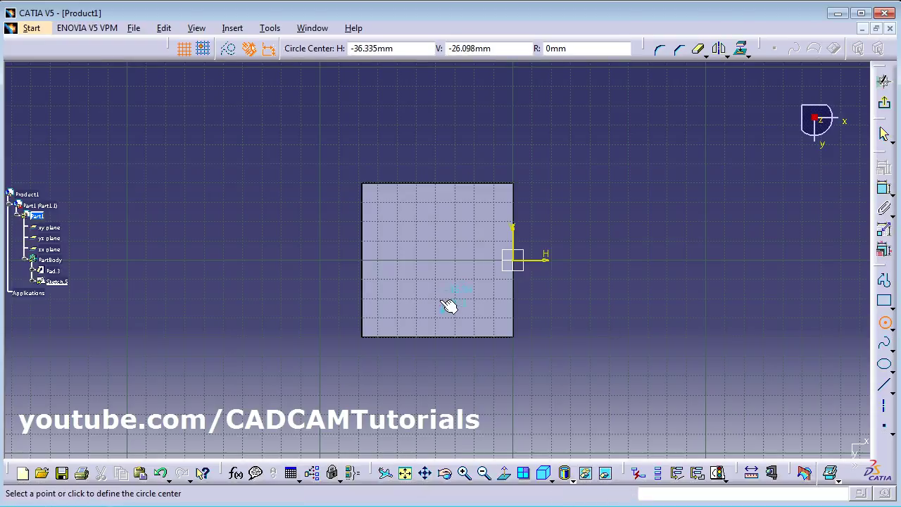
click(432, 260)
click(463, 296)
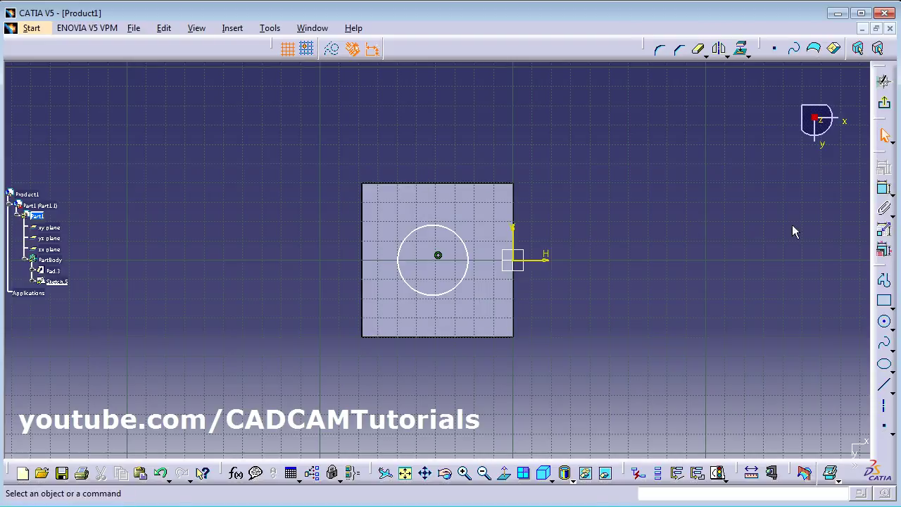
click(885, 105)
click(886, 106)
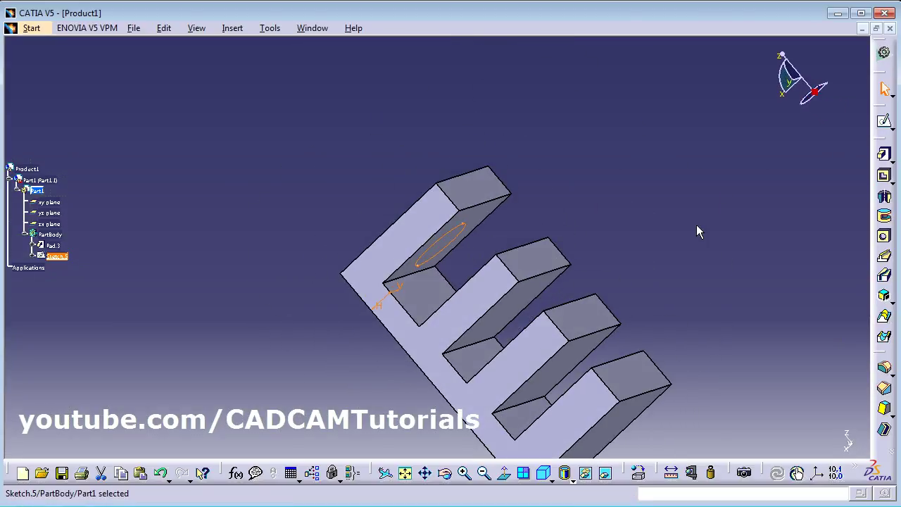
Step: Start a pad of the circle sketch with its first limit type set to Up to next, and preview it
middle_drag(650, 233, 589, 165)
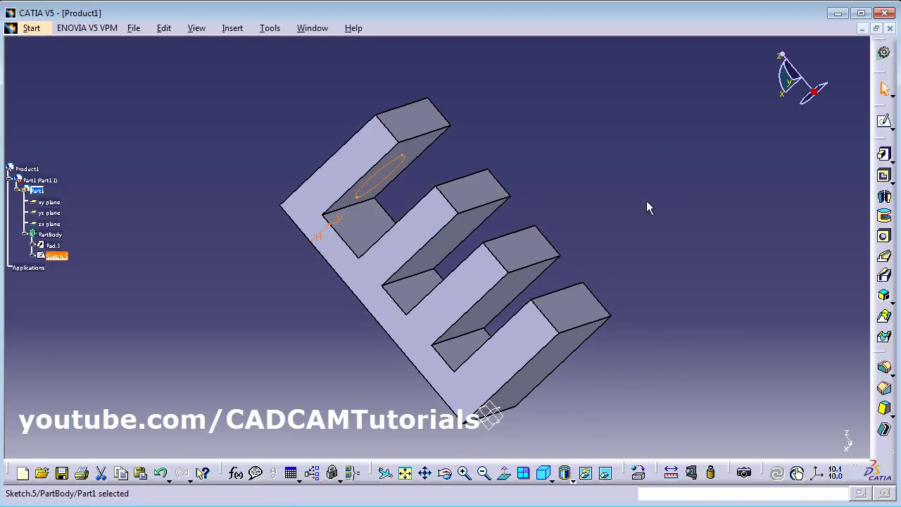
click(885, 154)
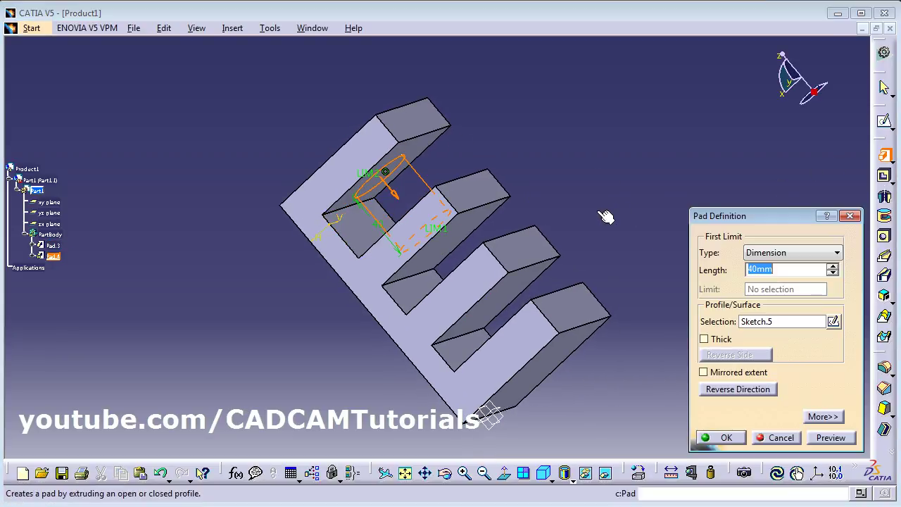
click(810, 254)
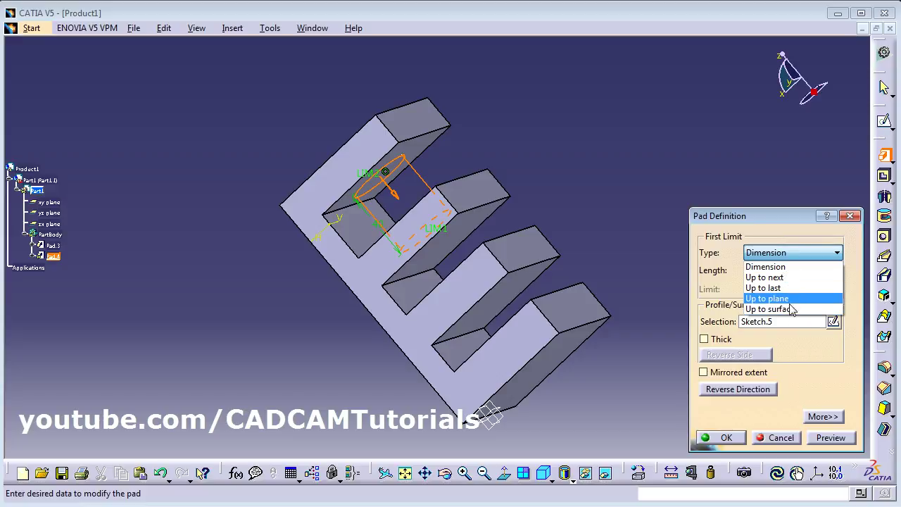
click(765, 278)
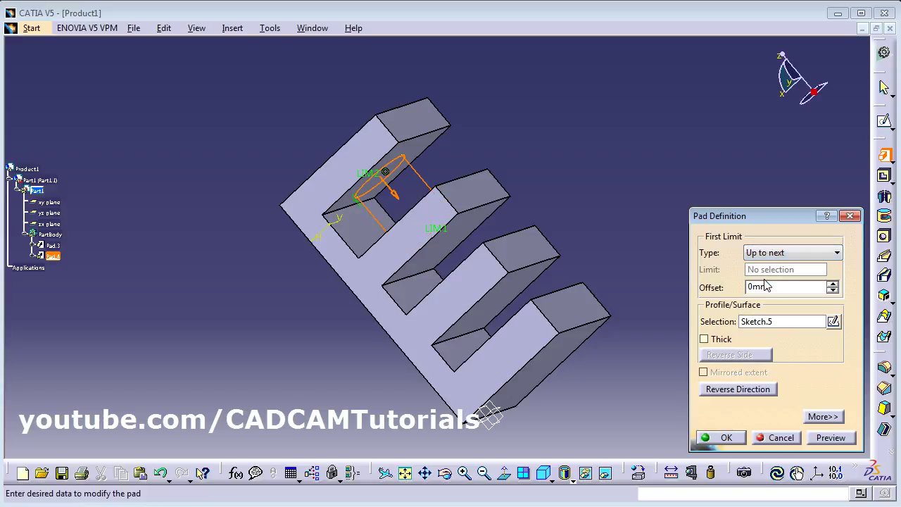
mouse_move(459, 172)
middle_down()
mouse_move(475, 154)
mouse_move(485, 161)
mouse_move(467, 159)
middle_up()
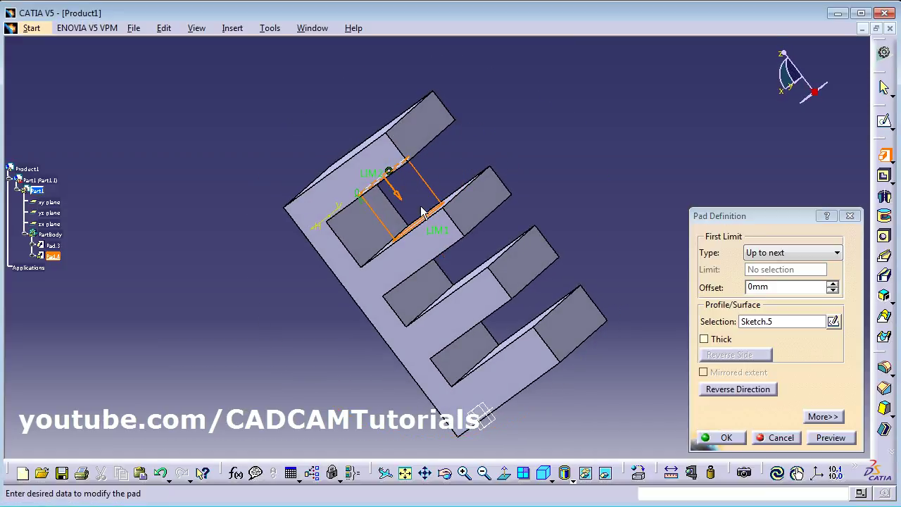
click(831, 438)
Step: Change the pad's first limit type to Up to last and preview the cylinder through the arms
click(794, 254)
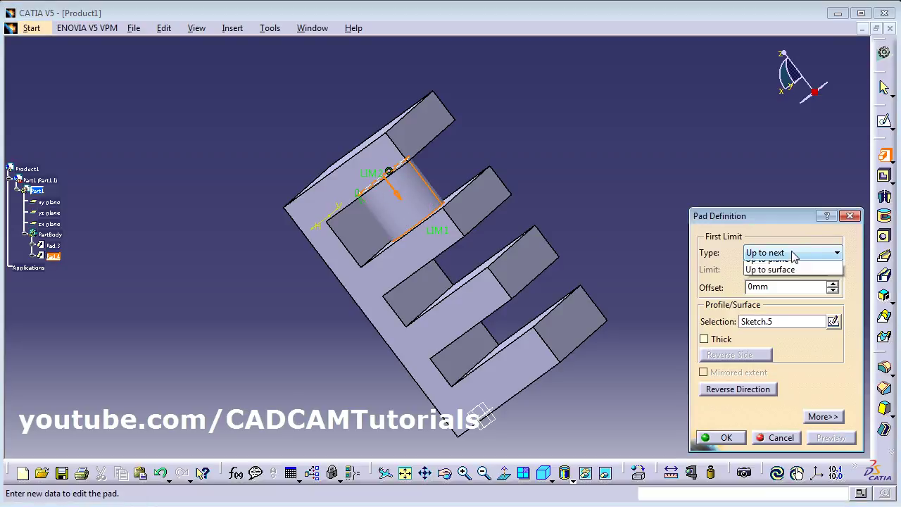
click(766, 287)
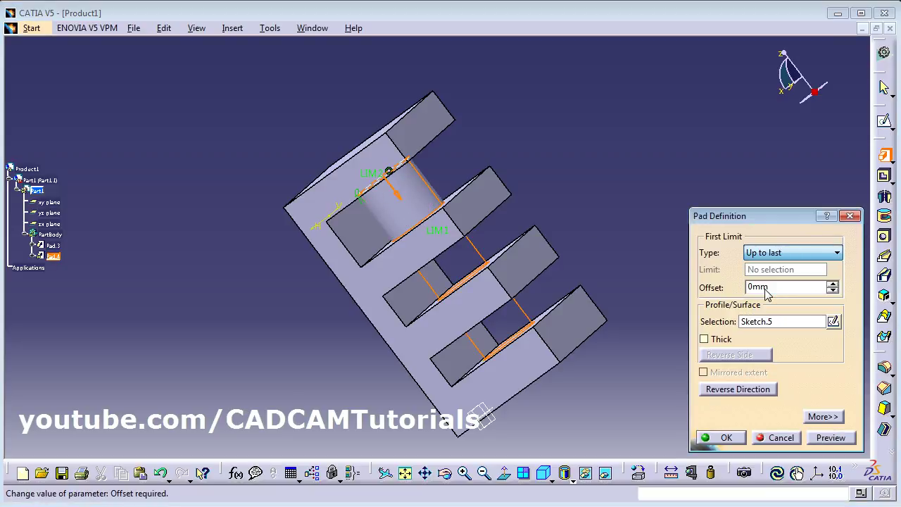
click(832, 442)
middle_drag(569, 294, 533, 318)
Step: Set the pad's first limit to Up to plane, using the upper face of the third arm from the top, and preview it
click(794, 252)
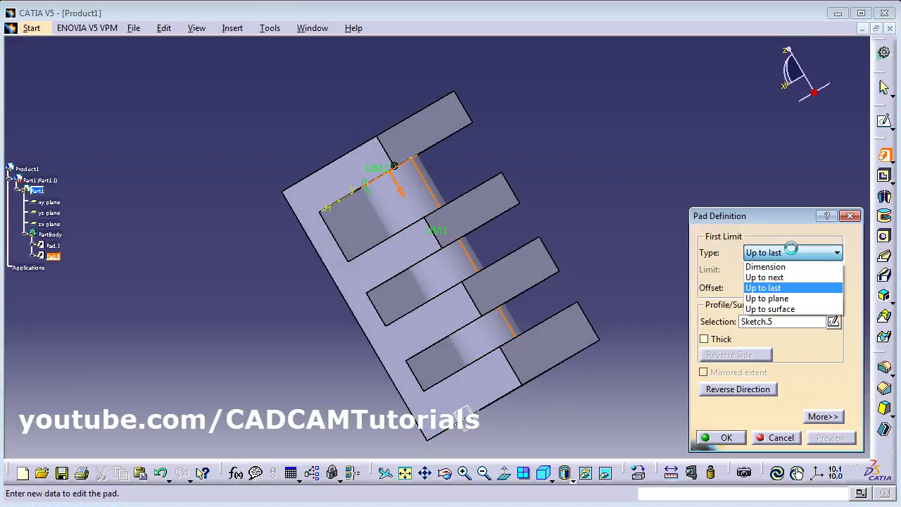
click(790, 299)
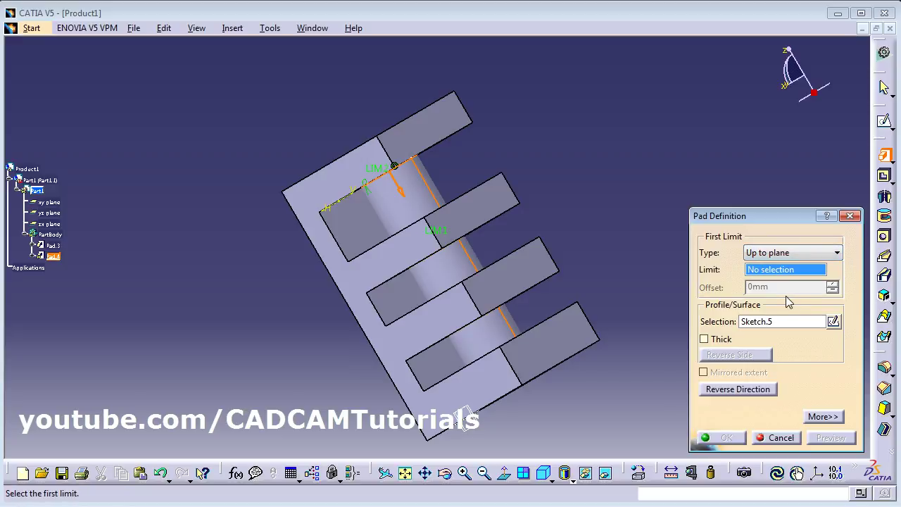
middle_drag(590, 185, 519, 360)
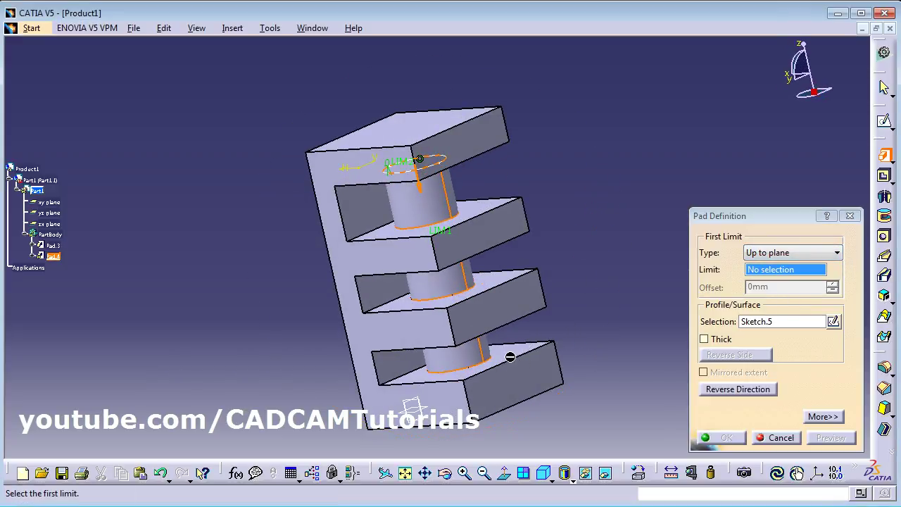
click(496, 277)
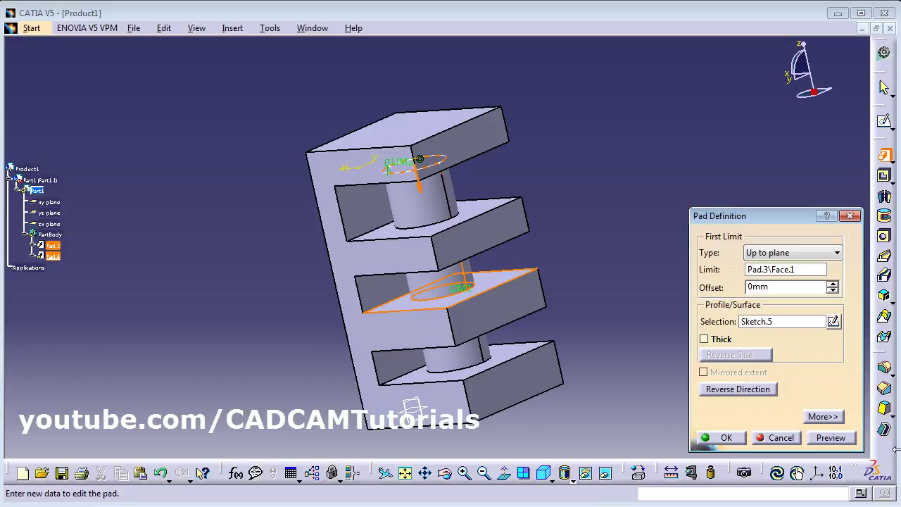
click(832, 438)
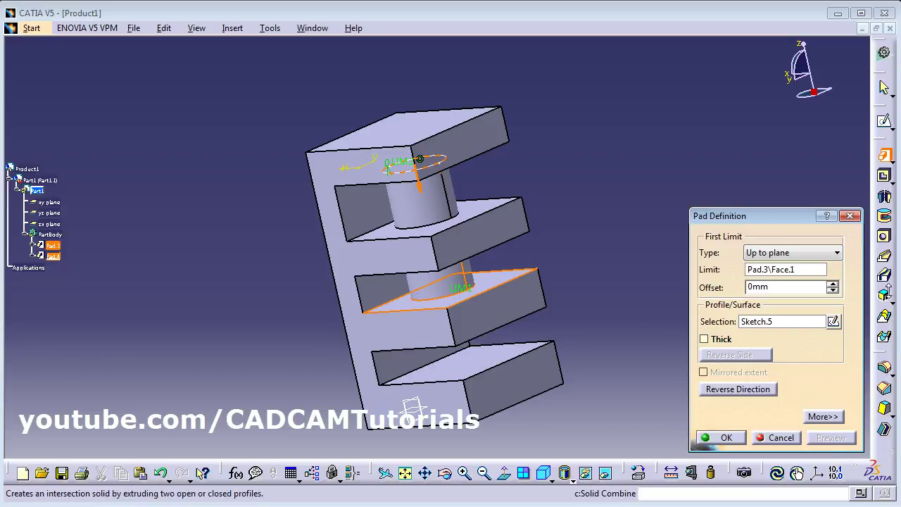
Step: Give the pad a Dimension-type second limit with a length of 40 mm, preview it and create the pad
click(789, 254)
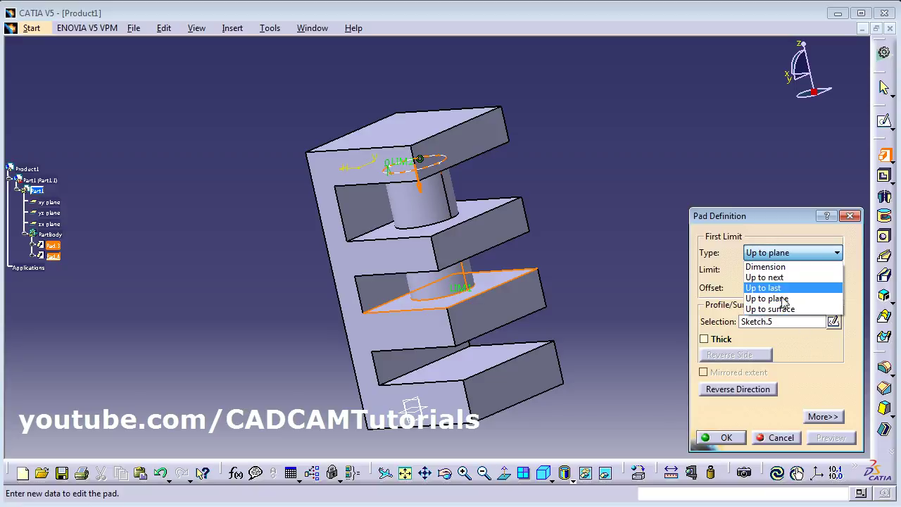
click(819, 415)
click(818, 416)
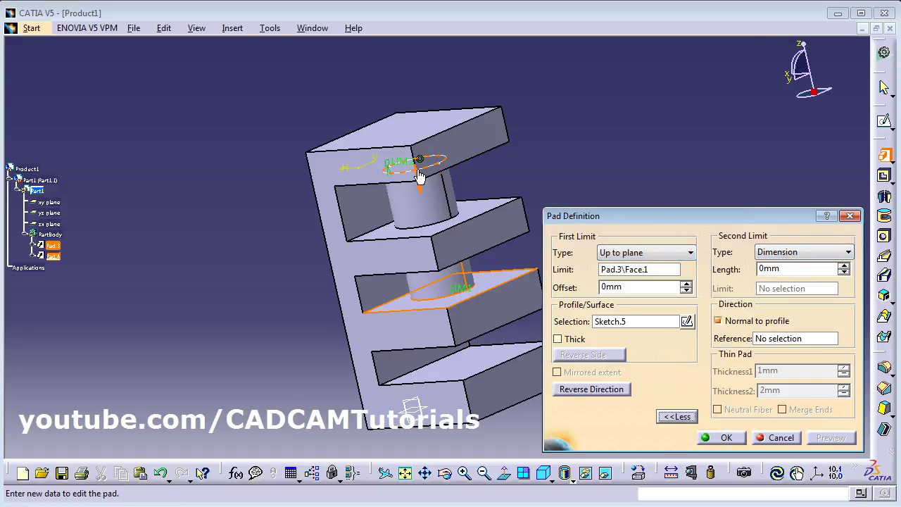
double_click(789, 268)
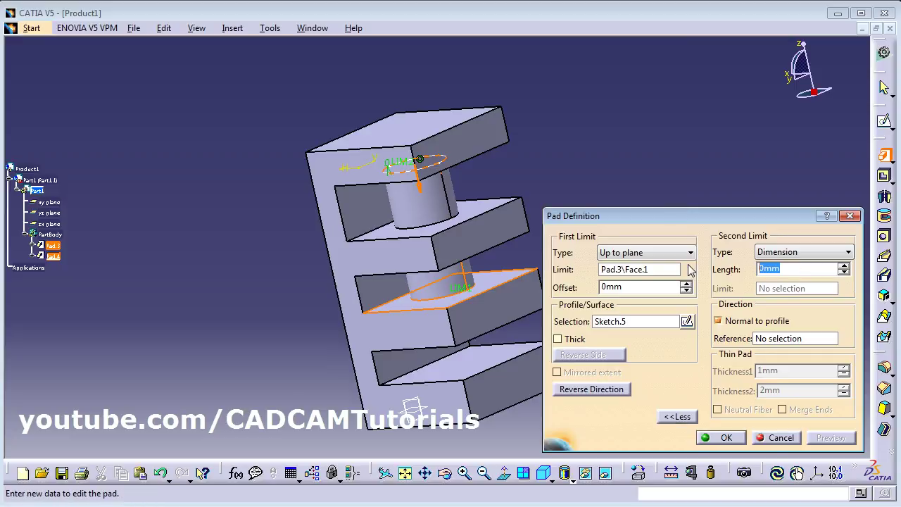
text(40)
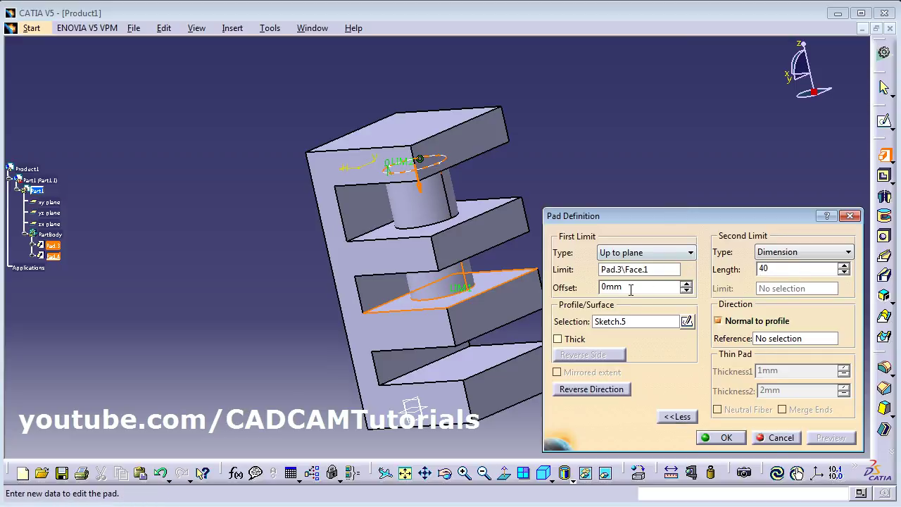
click(624, 290)
click(831, 442)
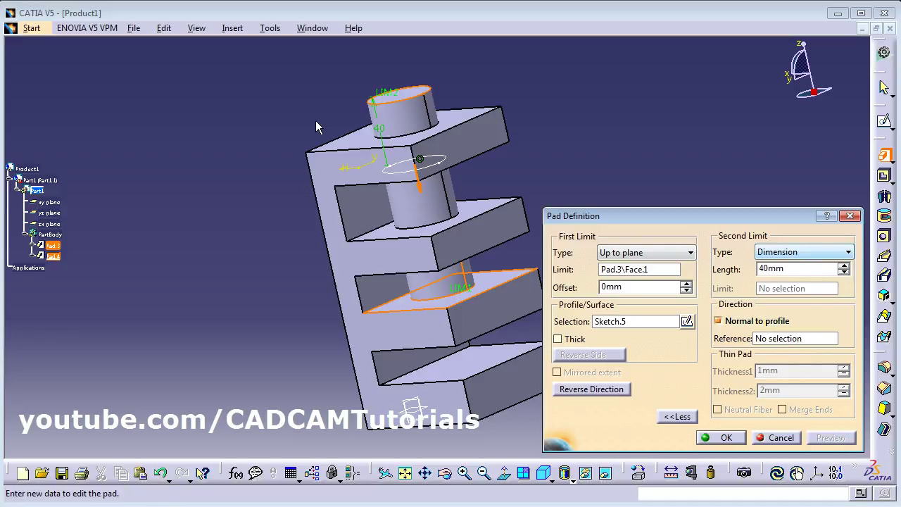
click(806, 255)
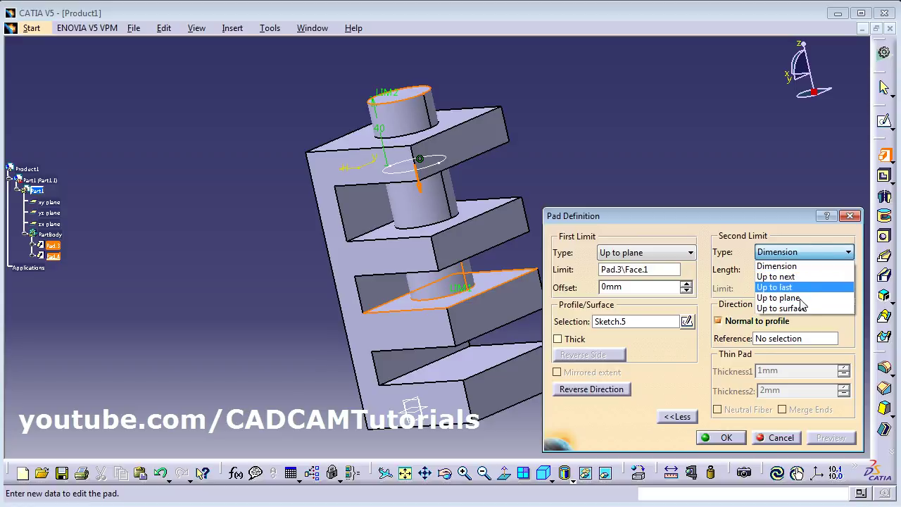
click(698, 228)
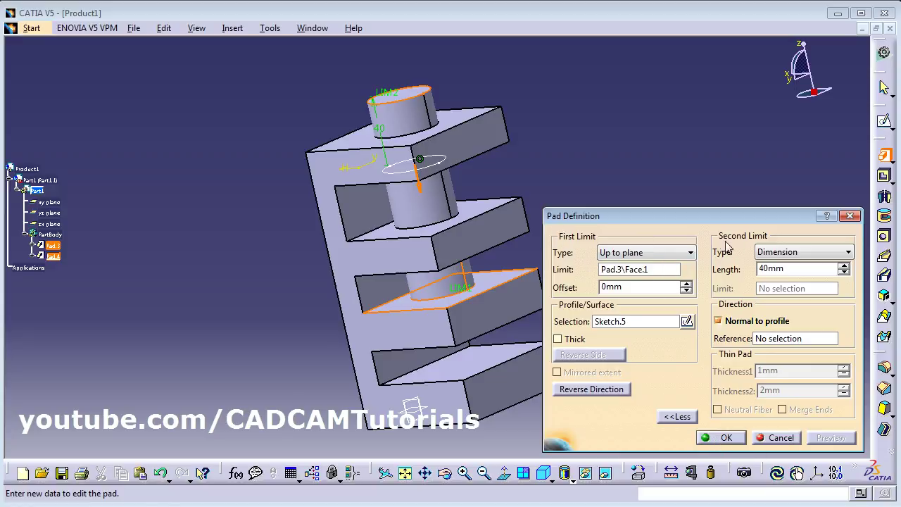
click(726, 438)
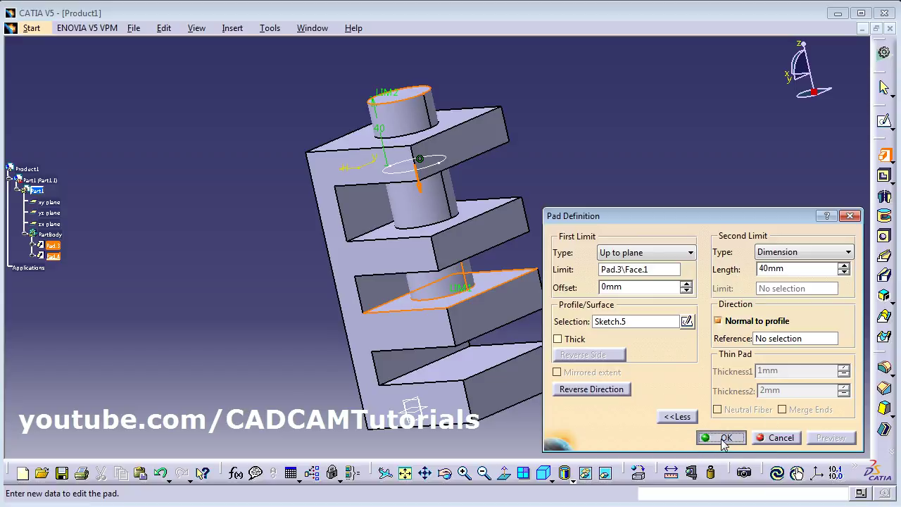
Step: Start the Pocket command to examine the limit options in its definition
mouse_move(614, 256)
middle_down()
mouse_move(571, 258)
mouse_move(617, 256)
middle_up()
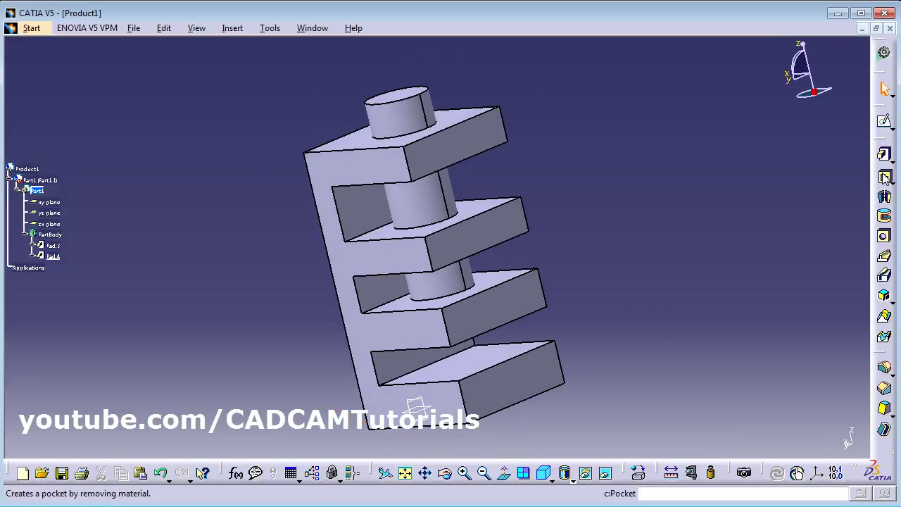
click(885, 177)
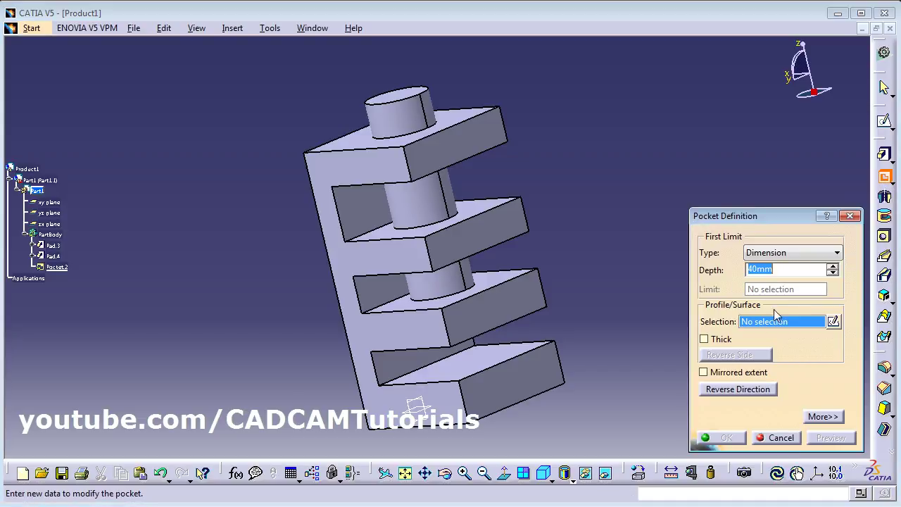
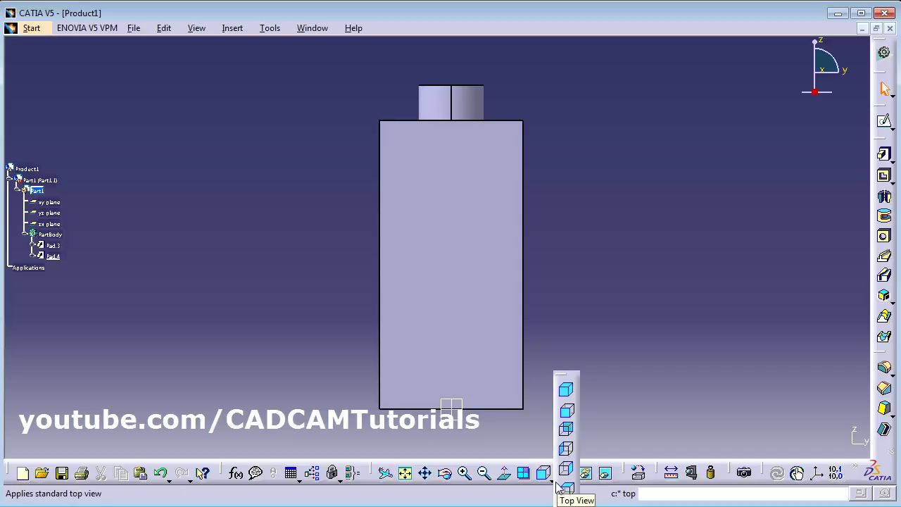
Step: Show the part in the standard top view, switch its display to plain shading without edges, and inspect it at an angle
click(553, 482)
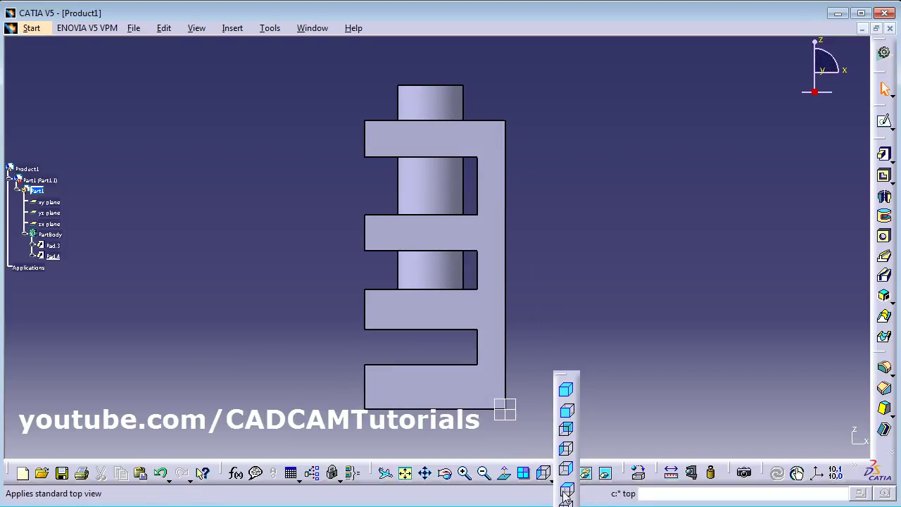
click(566, 491)
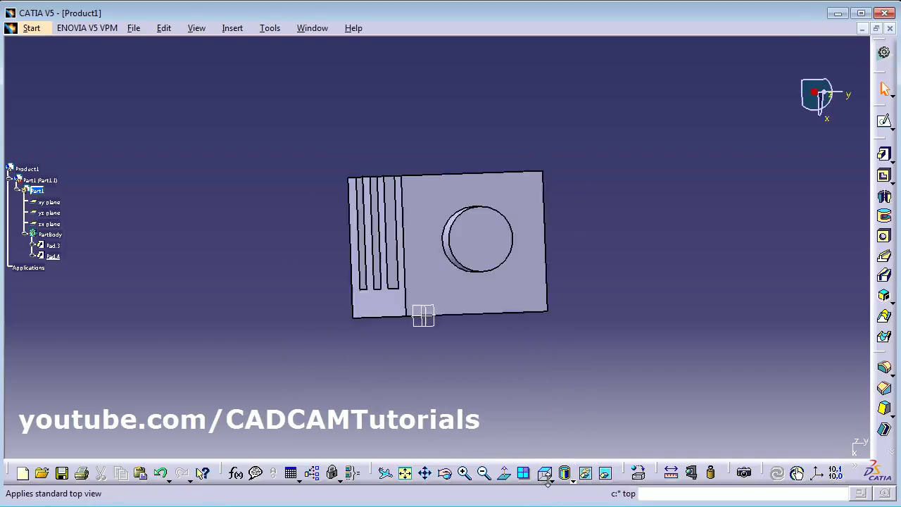
click(569, 482)
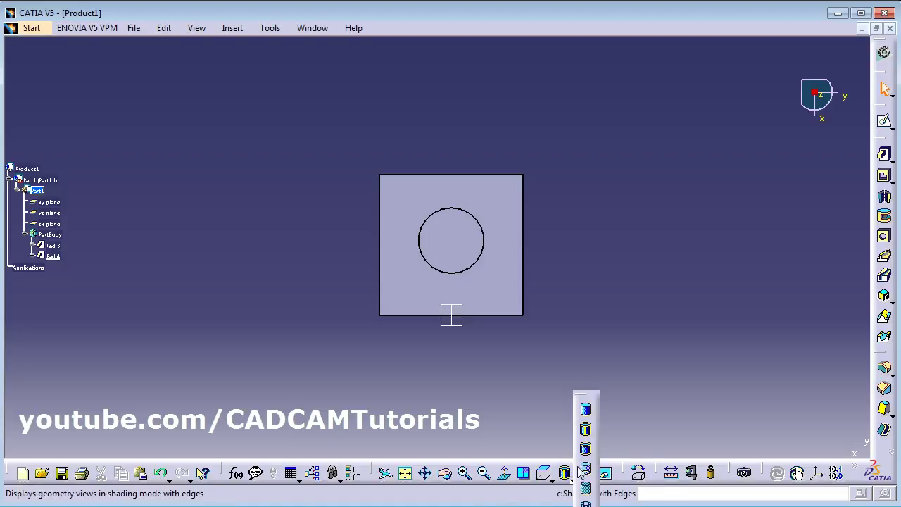
click(587, 413)
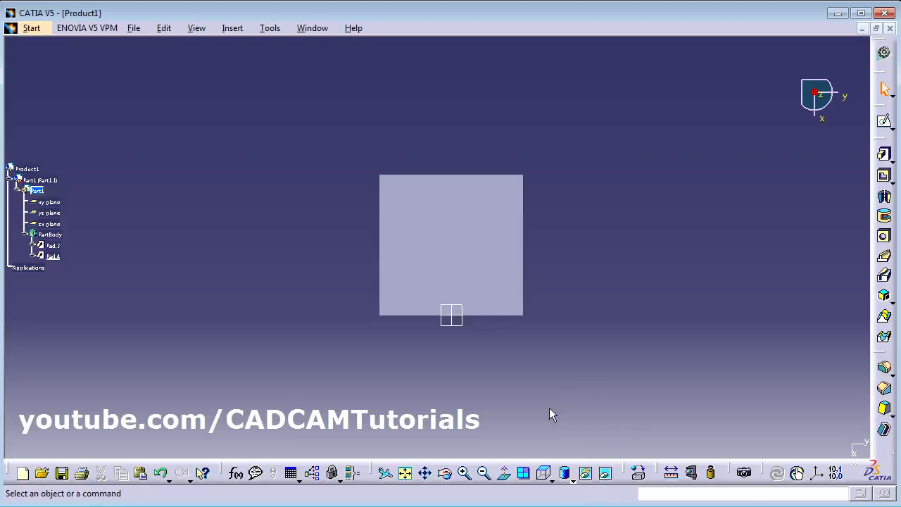
mouse_move(461, 361)
middle_down()
mouse_move(486, 235)
mouse_move(523, 161)
middle_up()
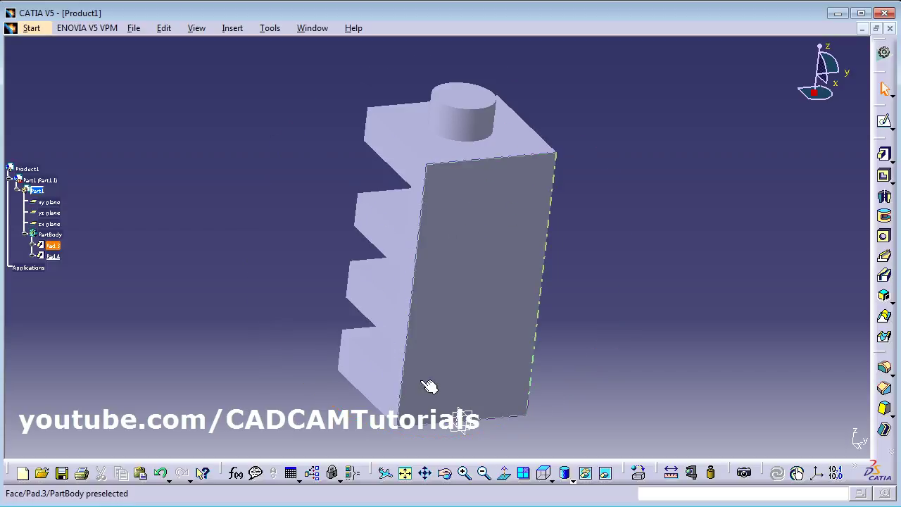
Step: Switch the part's display to Shading with Edges
click(572, 479)
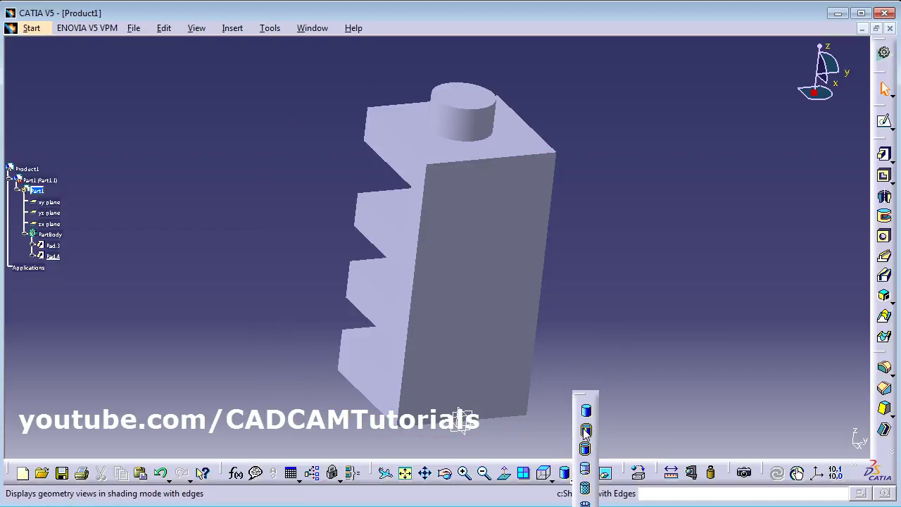
click(585, 431)
click(572, 479)
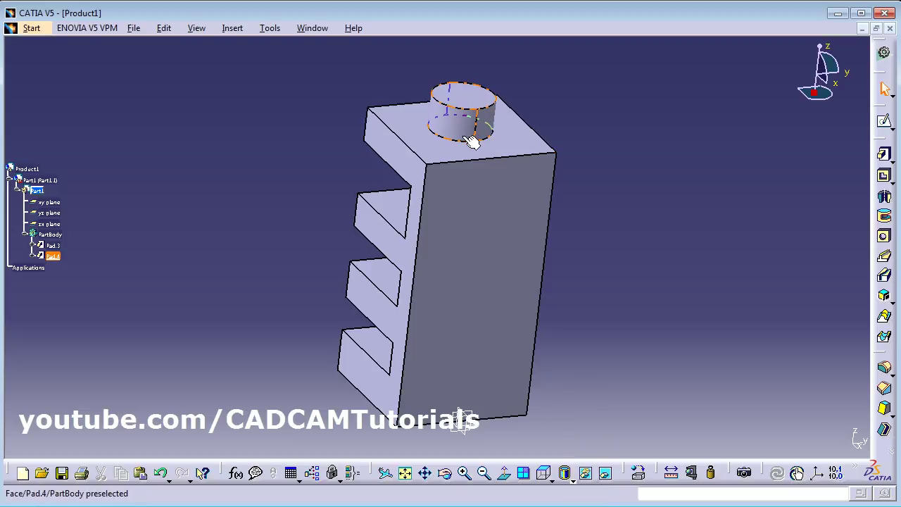
Step: Focus on the cylinder above the top arm and switch the display to Shading with Edges without Smooth Edges
middle_drag(483, 112, 513, 296)
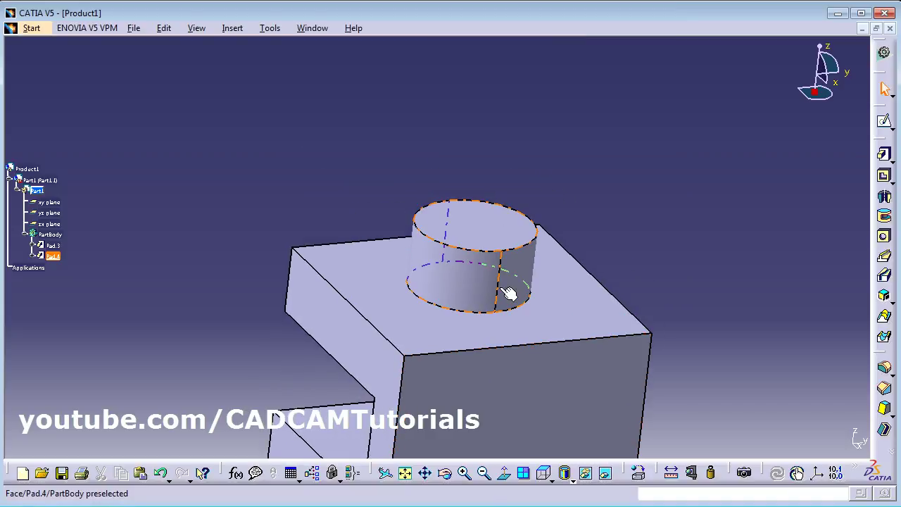
click(571, 480)
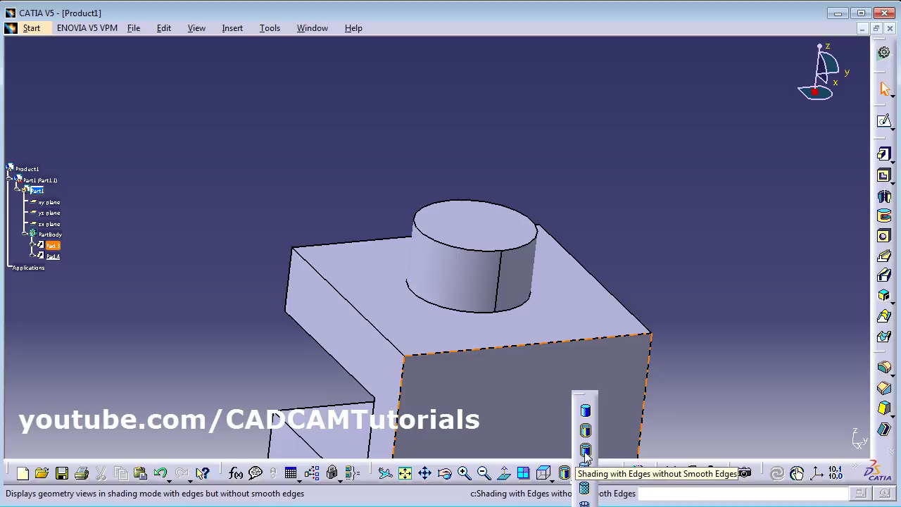
click(585, 451)
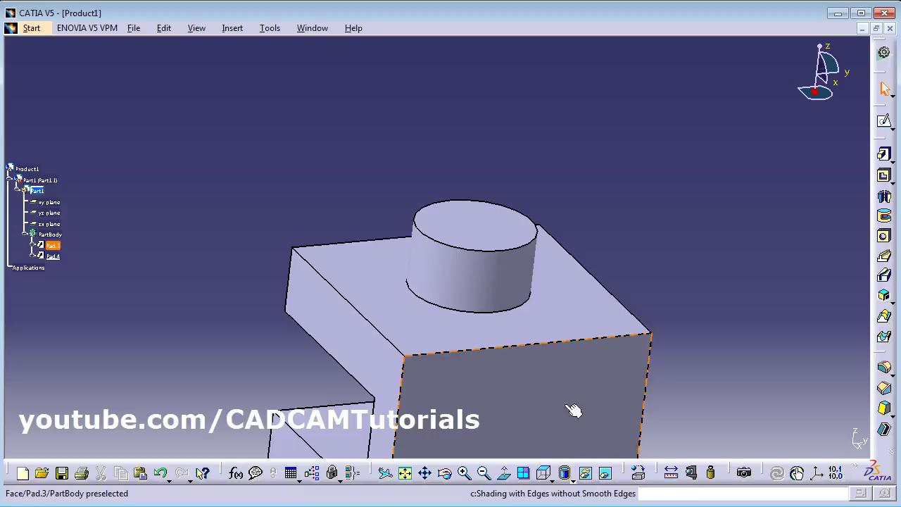
Step: Switch the display to Shading with Edges and Hidden Edges, and inspect the whole part from the open side of its arms
click(572, 480)
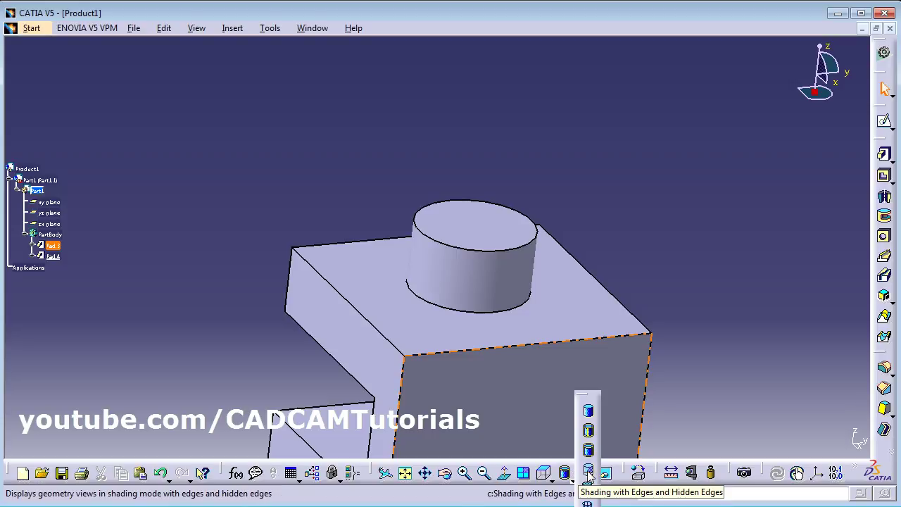
click(589, 476)
middle_drag(492, 420, 445, 106)
mouse_move(419, 250)
middle_down()
mouse_move(432, 396)
mouse_move(372, 256)
mouse_move(519, 316)
mouse_move(604, 223)
mouse_move(603, 244)
middle_up()
Step: Switch the part's display to Wireframe and inspect the wireframe geometry from the side
click(569, 477)
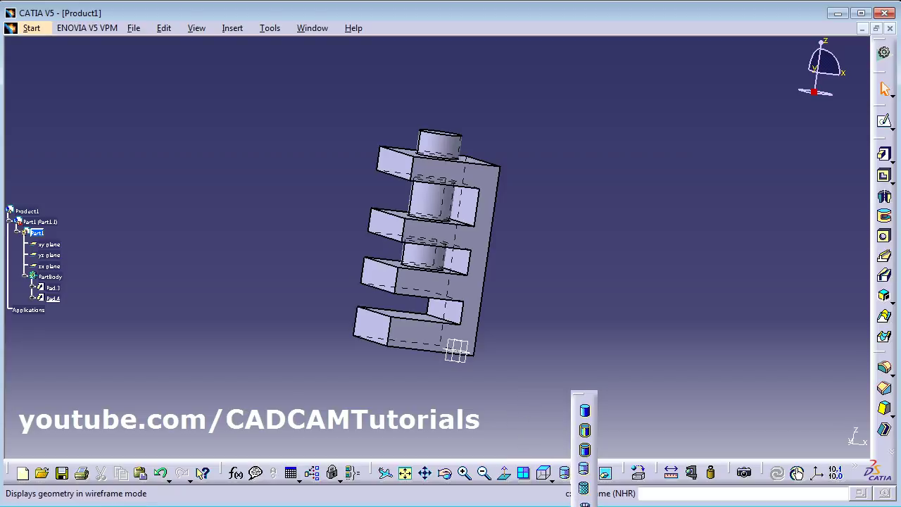
click(584, 488)
mouse_move(439, 231)
middle_down()
mouse_move(455, 268)
mouse_move(559, 301)
mouse_move(509, 236)
middle_up()
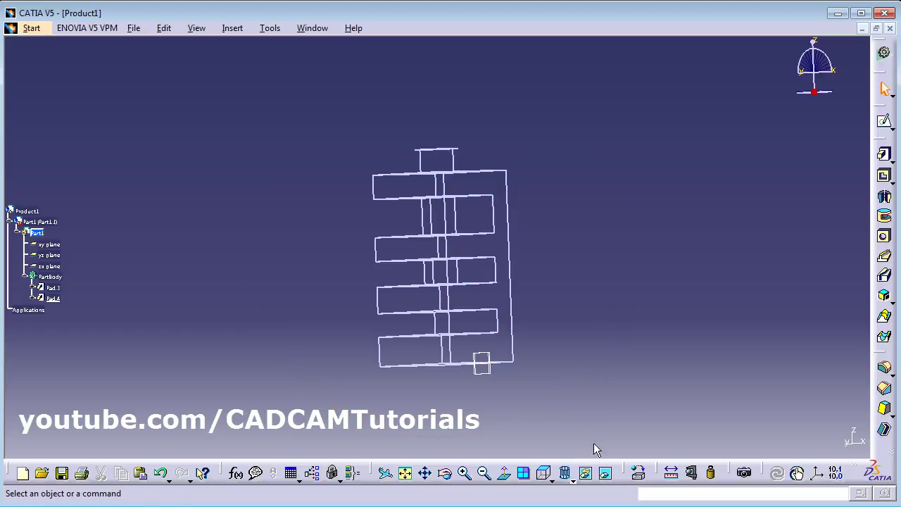
Step: Switch the part's display back to Shading with Edges and turn the part to an angled view
click(571, 479)
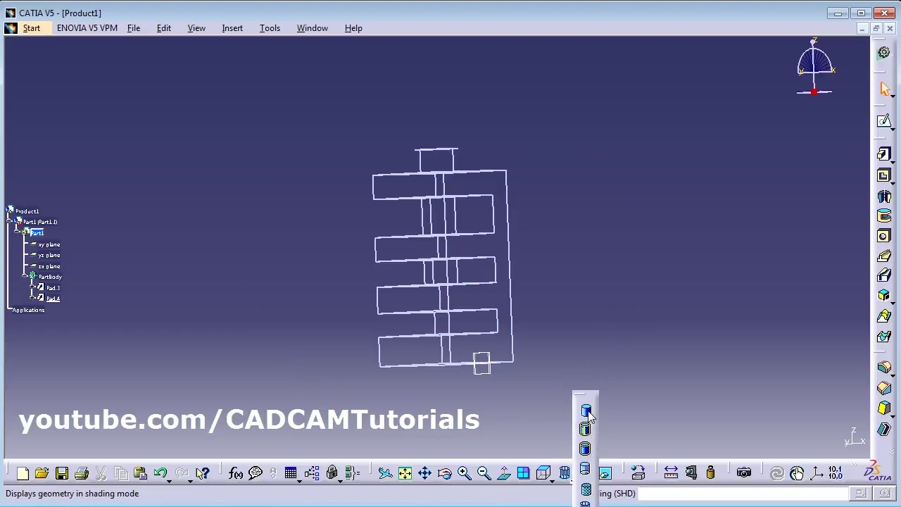
click(588, 431)
mouse_move(514, 298)
middle_down()
mouse_move(537, 334)
mouse_move(582, 322)
mouse_move(584, 311)
middle_up()
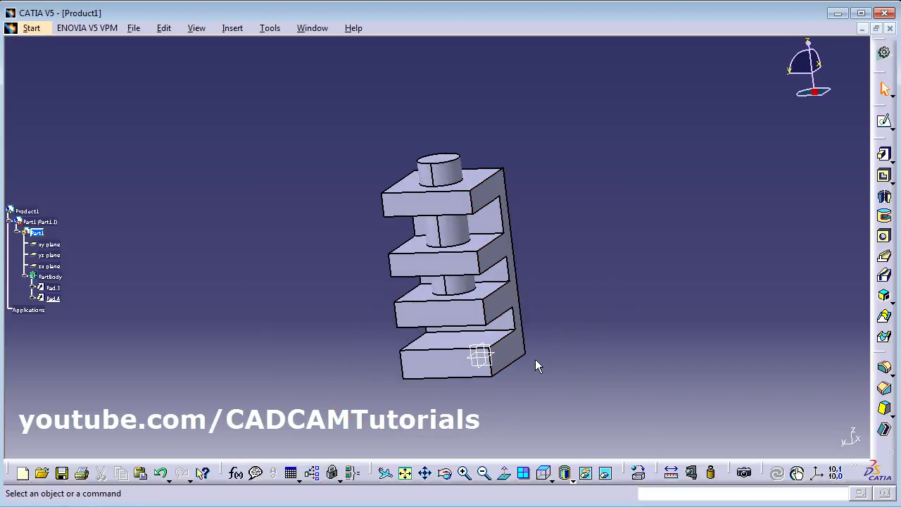
Step: Fit the whole part in the view, and pan it across the window and back to the centre
click(405, 473)
click(425, 473)
drag(539, 346, 399, 318)
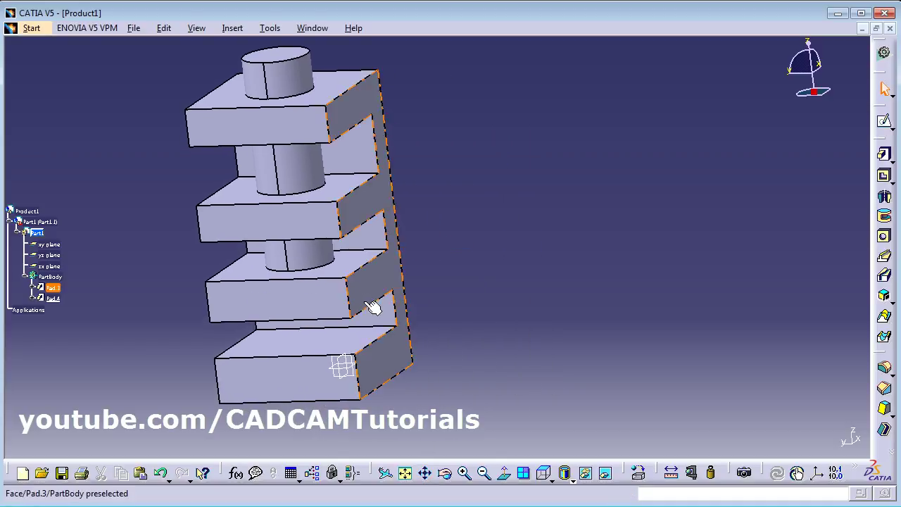
click(427, 473)
drag(395, 238, 547, 276)
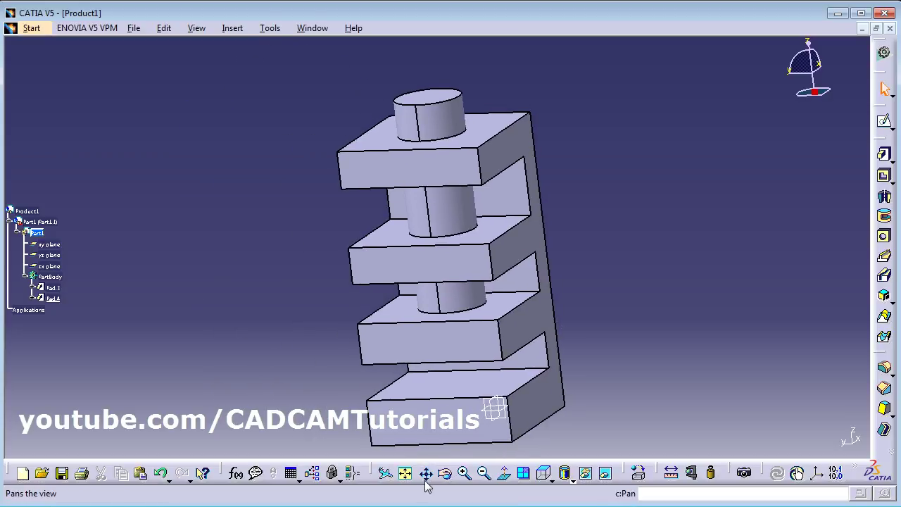
Step: Rotate the view around the part to examine its open arms, underside, closed back and end cylinder
click(445, 475)
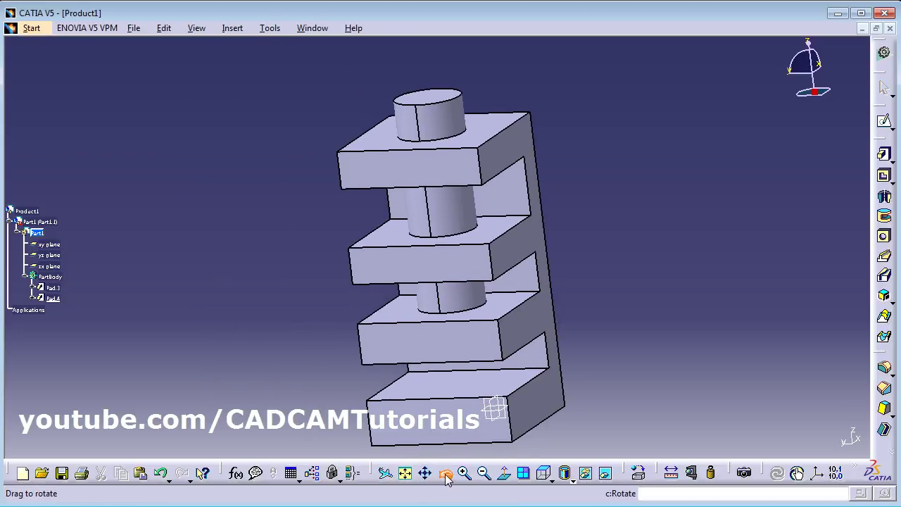
drag(623, 366, 483, 296)
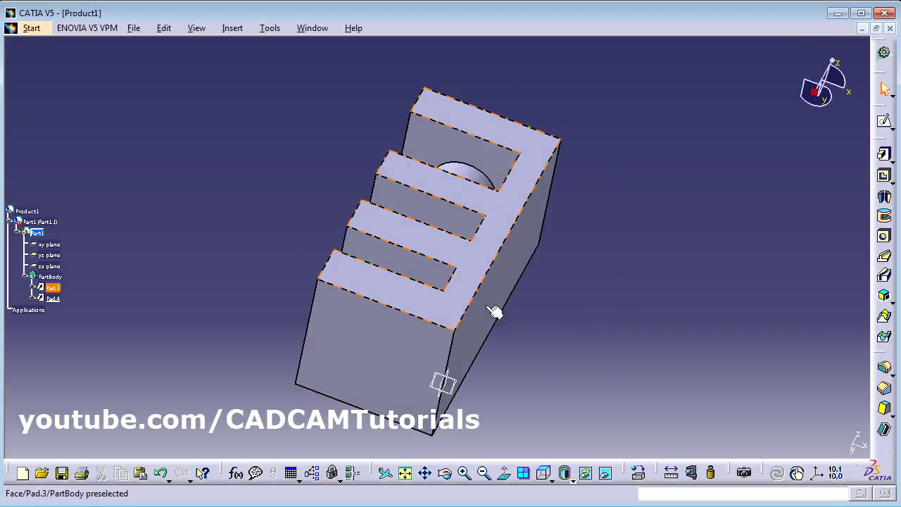
middle_drag(378, 256, 408, 287)
middle_drag(340, 264, 410, 276)
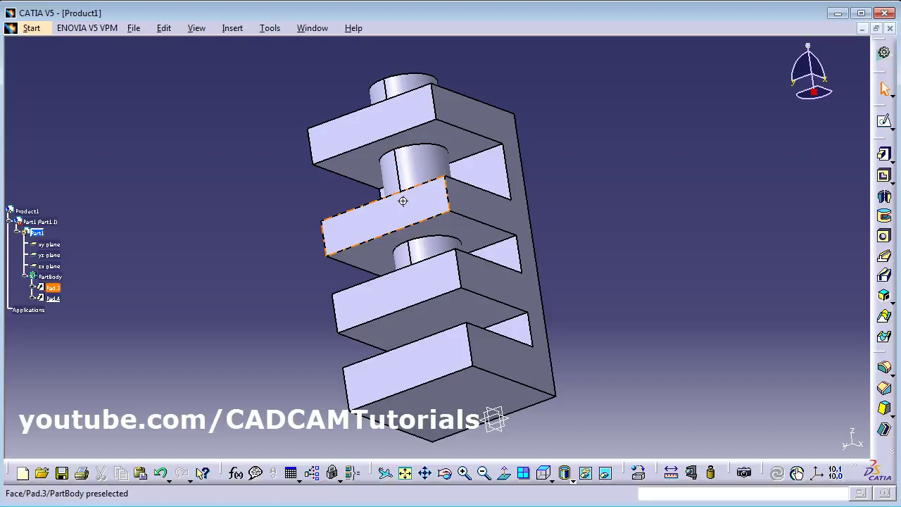
middle_drag(403, 202, 665, 245)
middle_drag(533, 298, 312, 136)
middle_drag(465, 317, 292, 165)
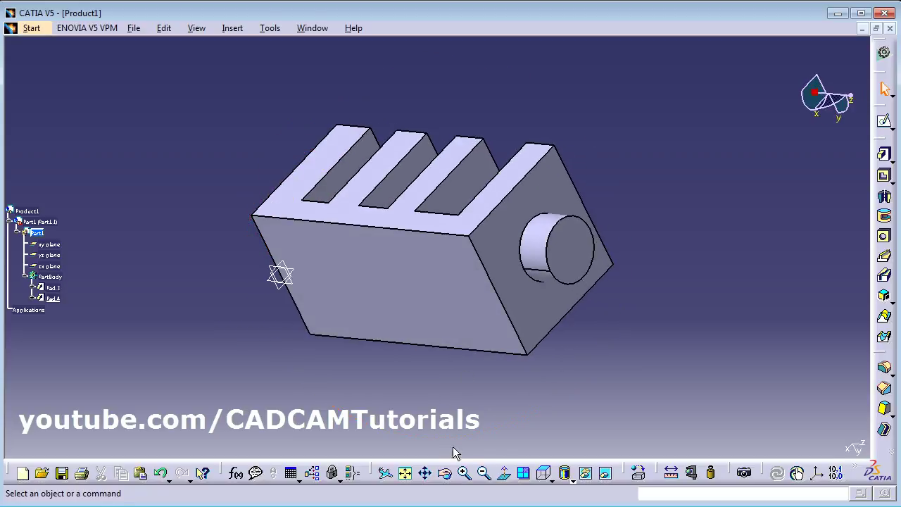
Step: Zoom in on the part by three increments and back out by three increments
click(465, 473)
click(465, 473)
click(464, 473)
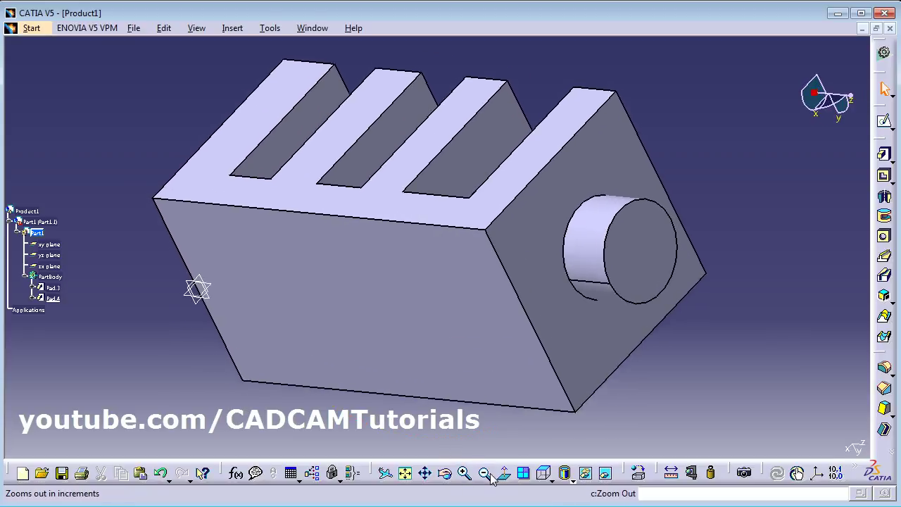
click(484, 473)
click(483, 473)
click(484, 473)
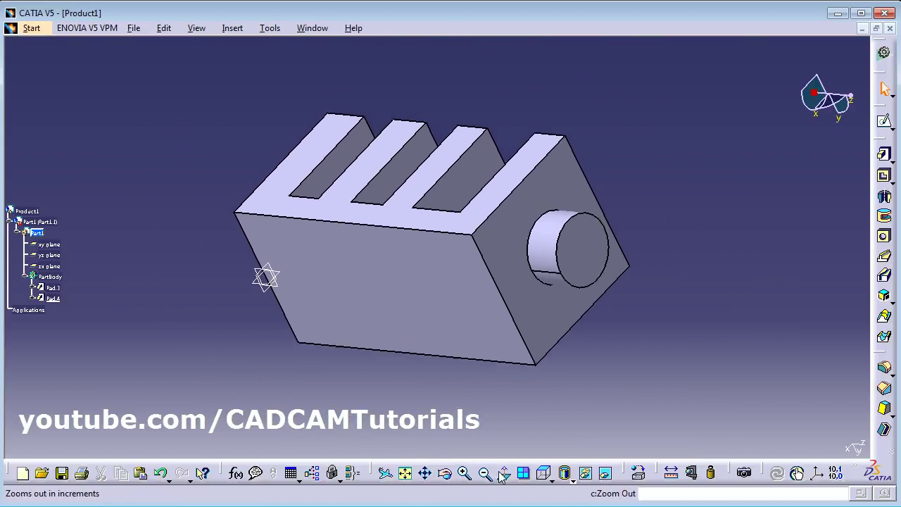
Step: View the part normal to the end face carrying the cylinder, and return it to the standard isometric view
click(511, 477)
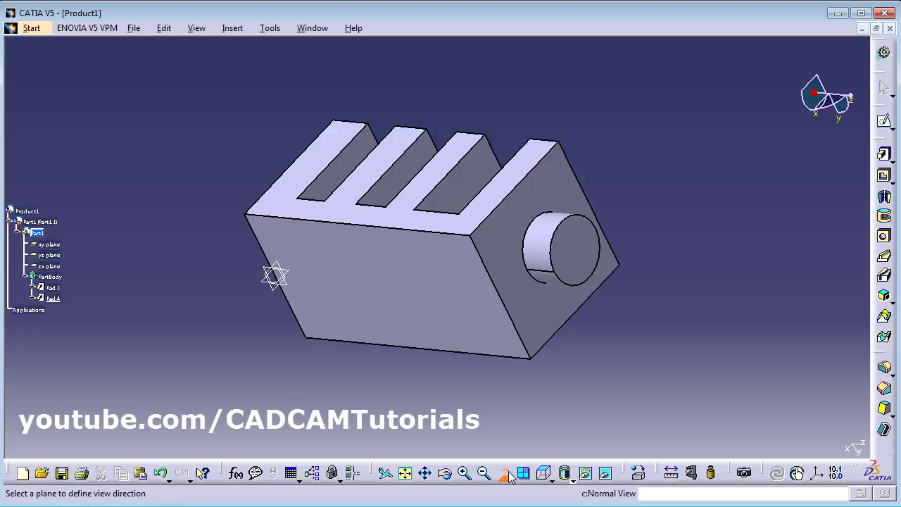
click(535, 310)
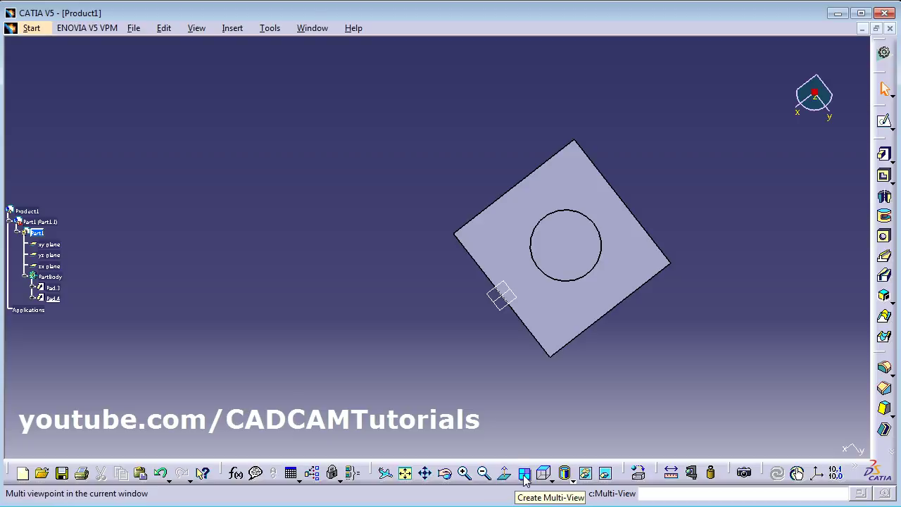
click(551, 481)
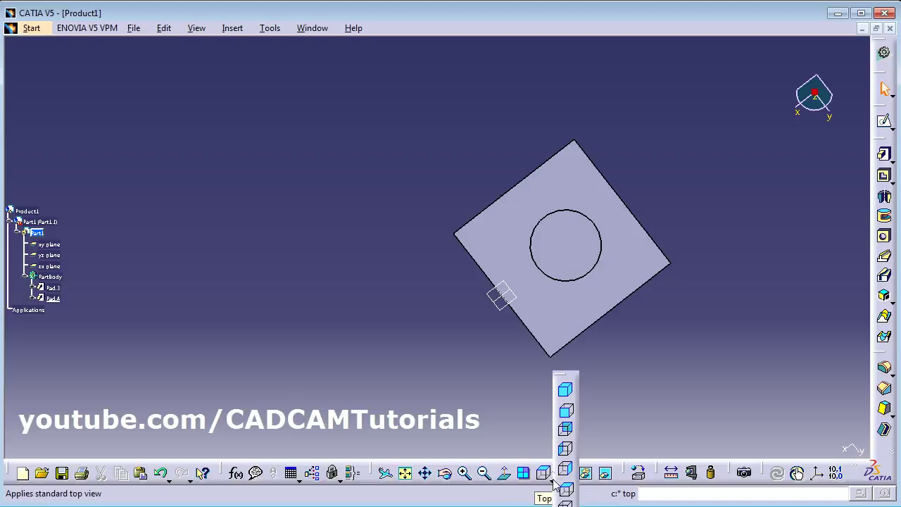
click(567, 392)
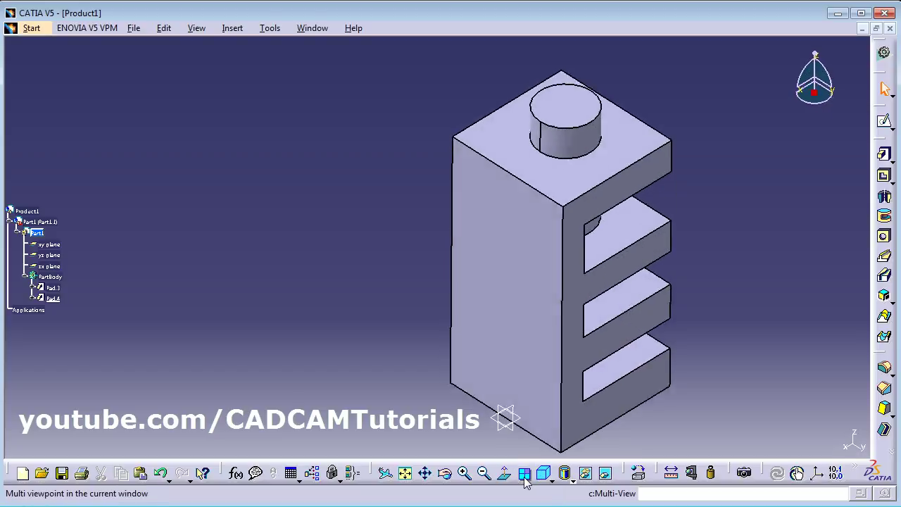
Step: Show the part in the four-viewpoint Multi-View, return to a single view, and rotate the part to an angle
click(524, 477)
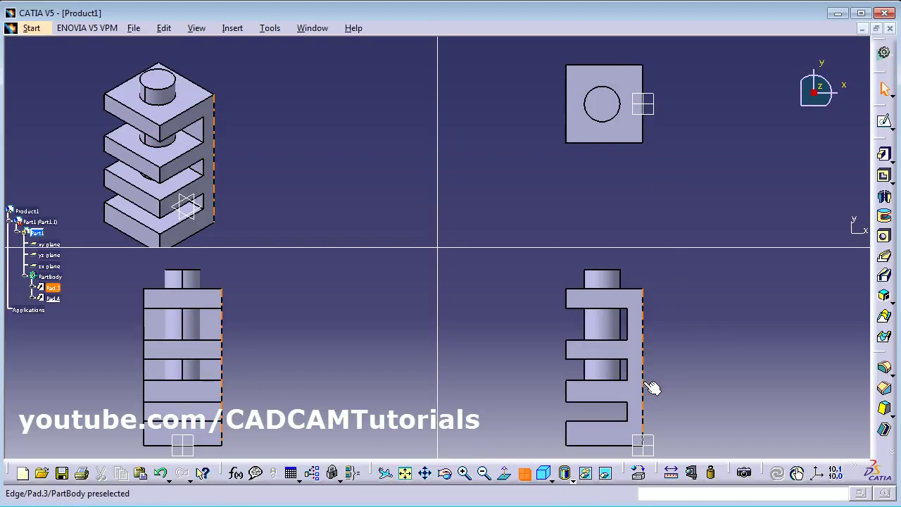
click(525, 474)
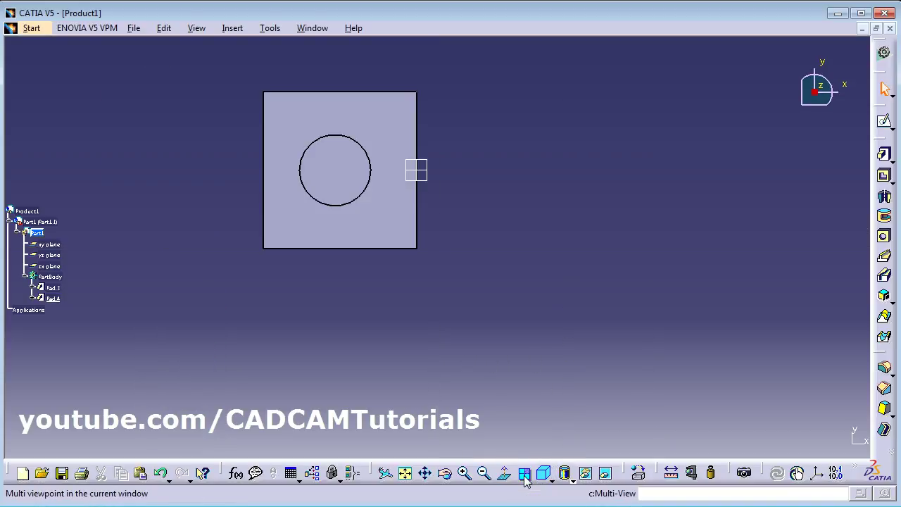
mouse_move(481, 352)
middle_down()
mouse_move(362, 199)
mouse_move(488, 355)
middle_up()
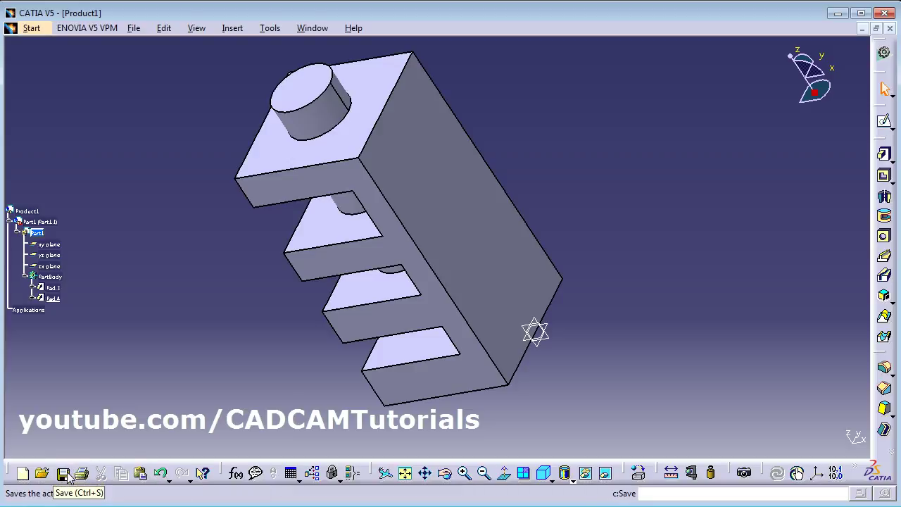
Step: Save the part as Part1 of type CATPart in the Documents library, accepting the update of its session links
click(64, 474)
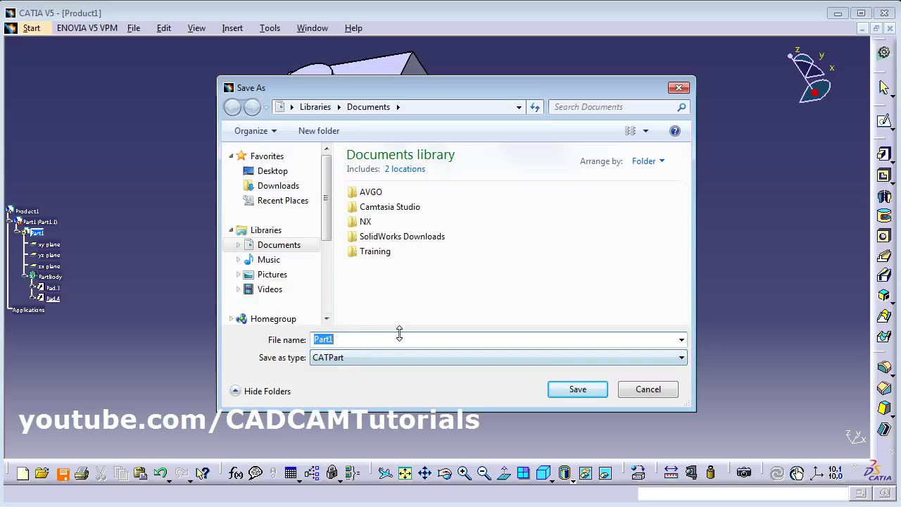
click(582, 393)
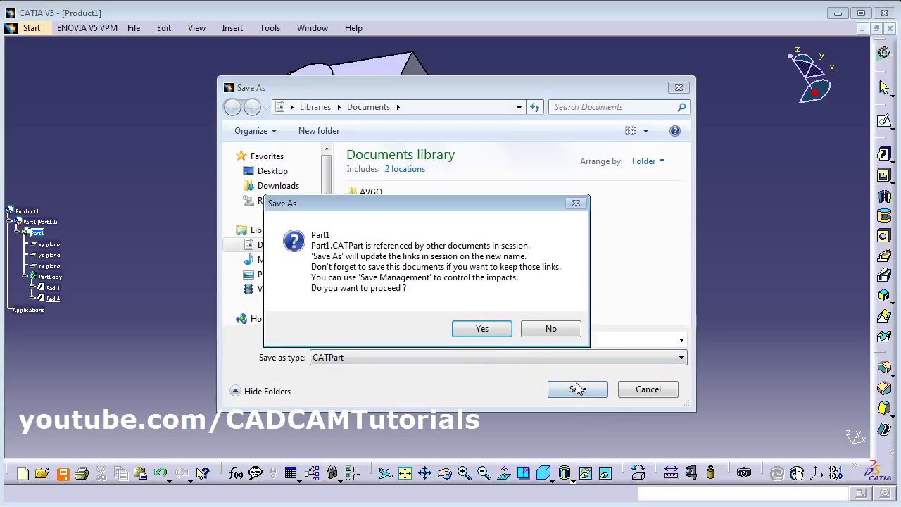
click(484, 330)
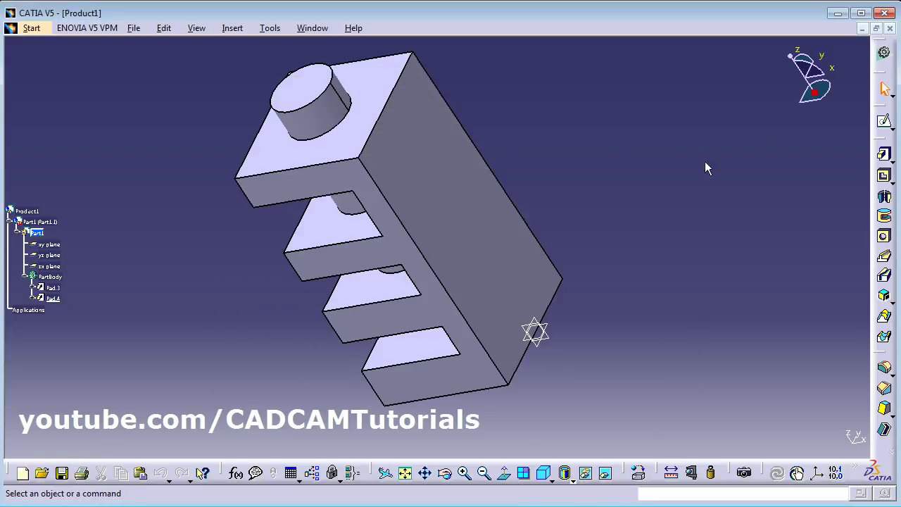
click(892, 30)
click(433, 292)
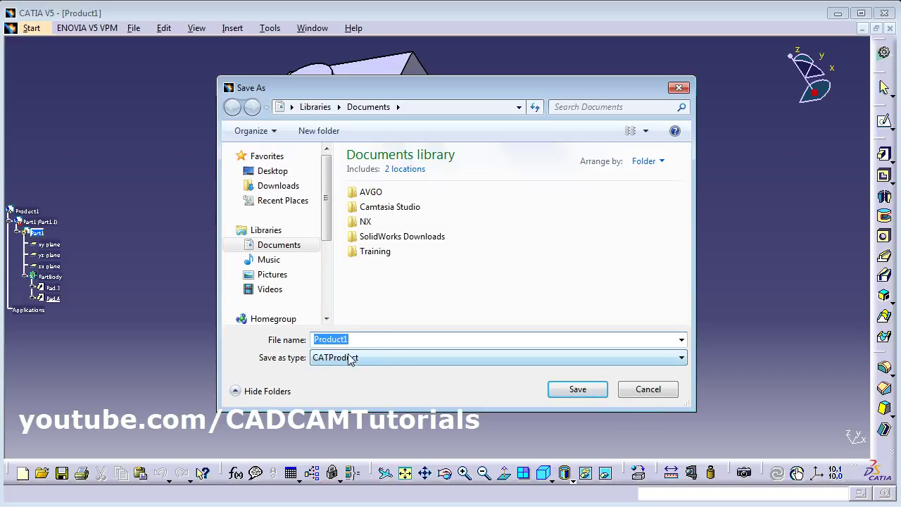
click(648, 391)
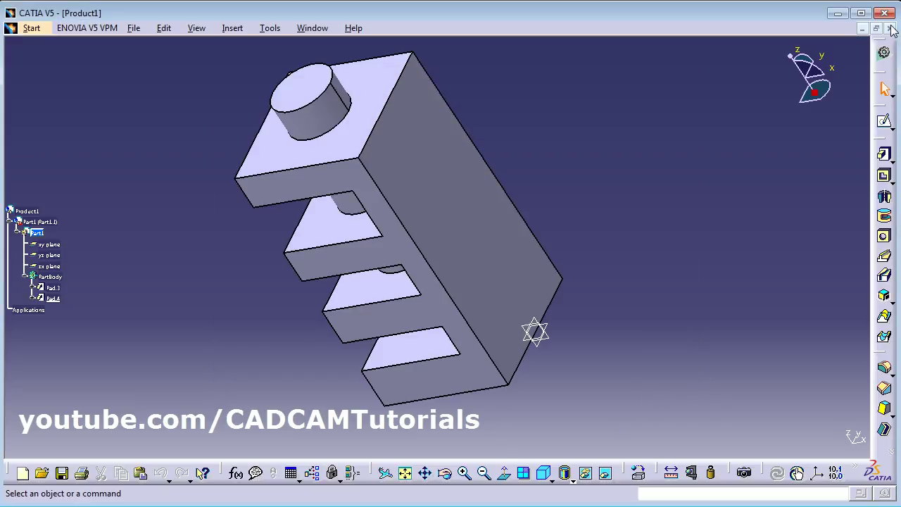
Step: Close the Product1 document without saving its changes
click(890, 29)
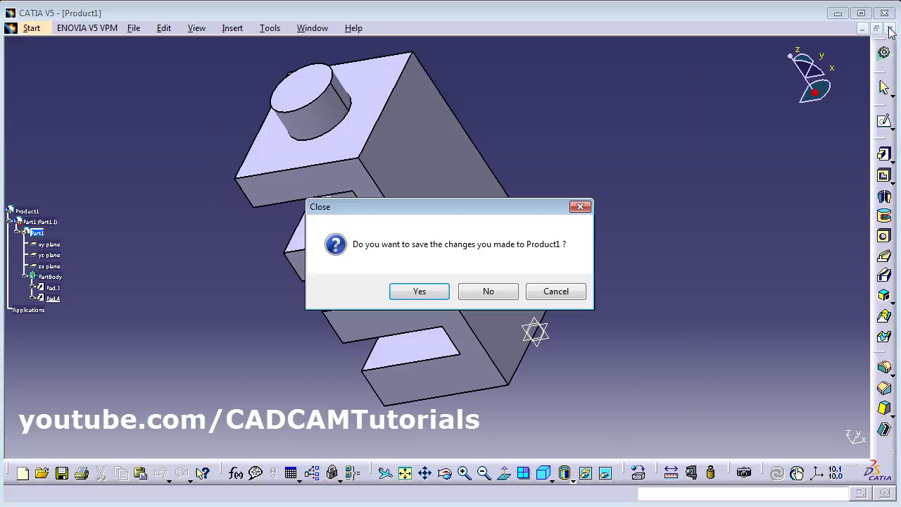
click(477, 291)
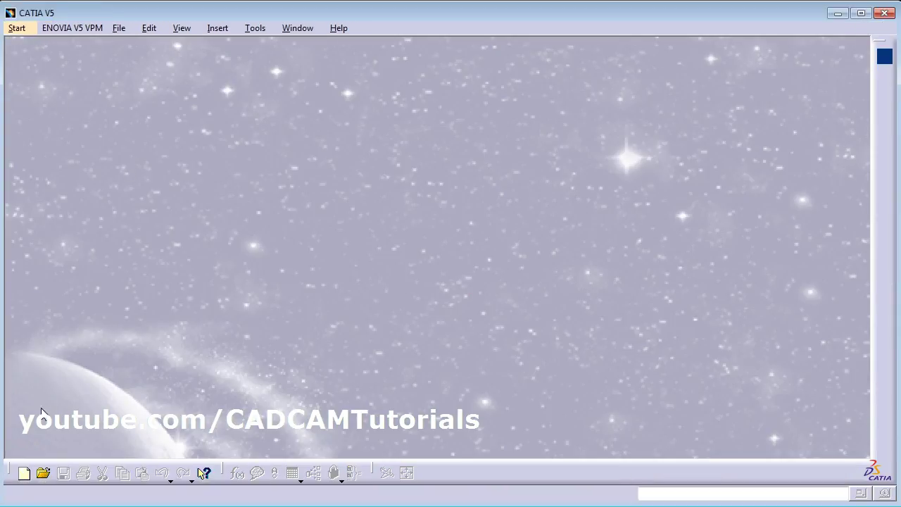
Step: Create a new Part document named Part1 with hybrid design enabled
click(24, 474)
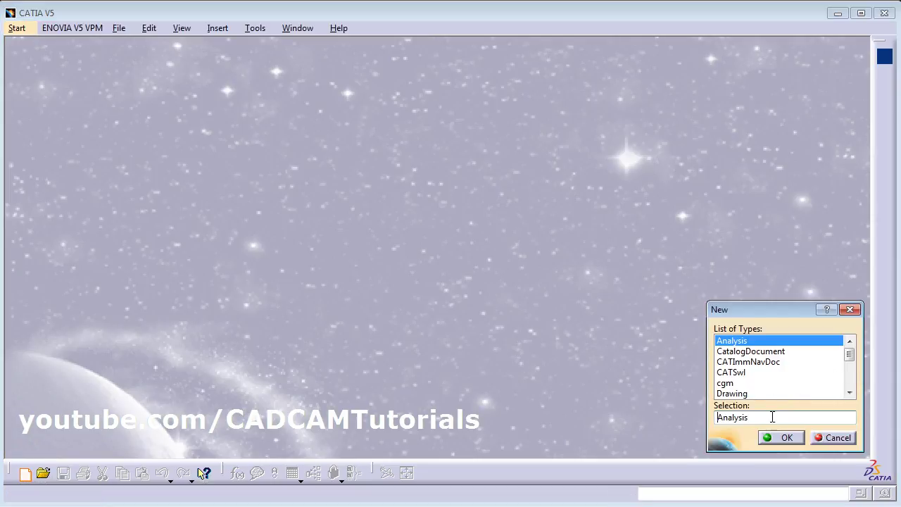
click(851, 393)
click(851, 393)
click(851, 393)
click(851, 393)
click(851, 393)
click(851, 392)
click(851, 393)
click(732, 382)
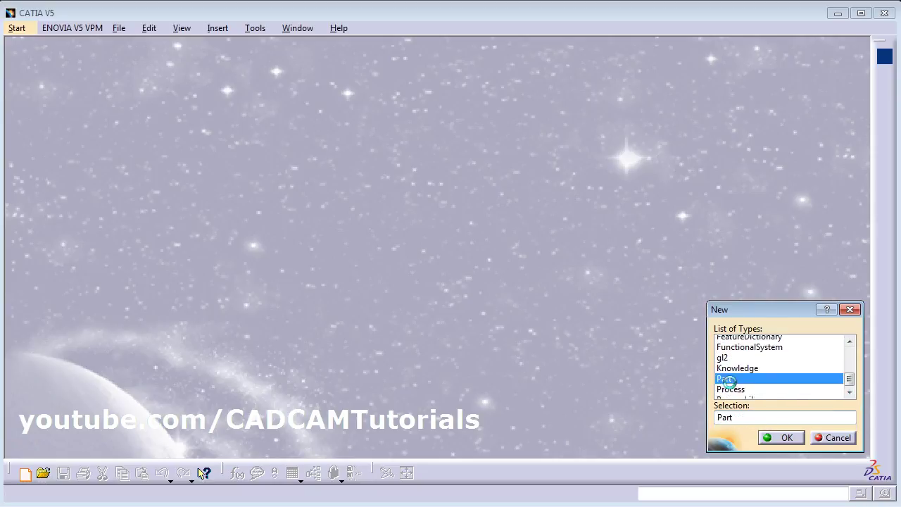
click(786, 438)
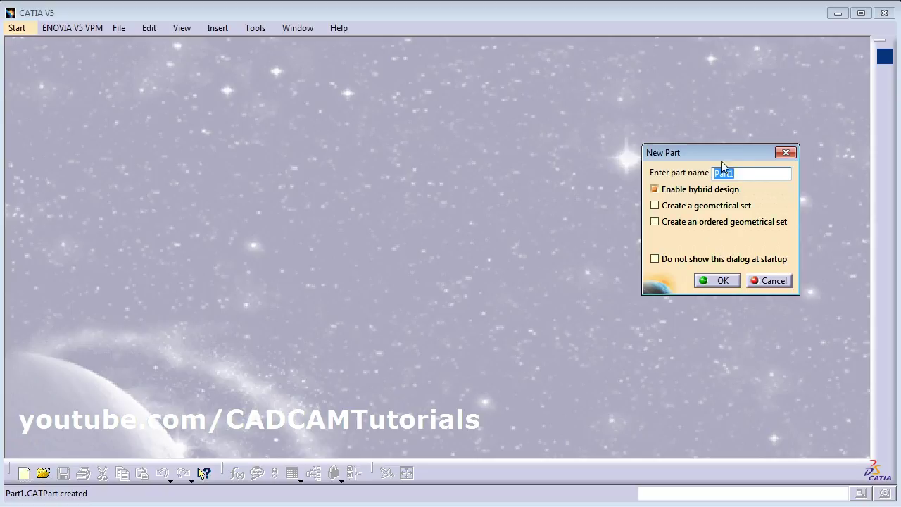
click(718, 280)
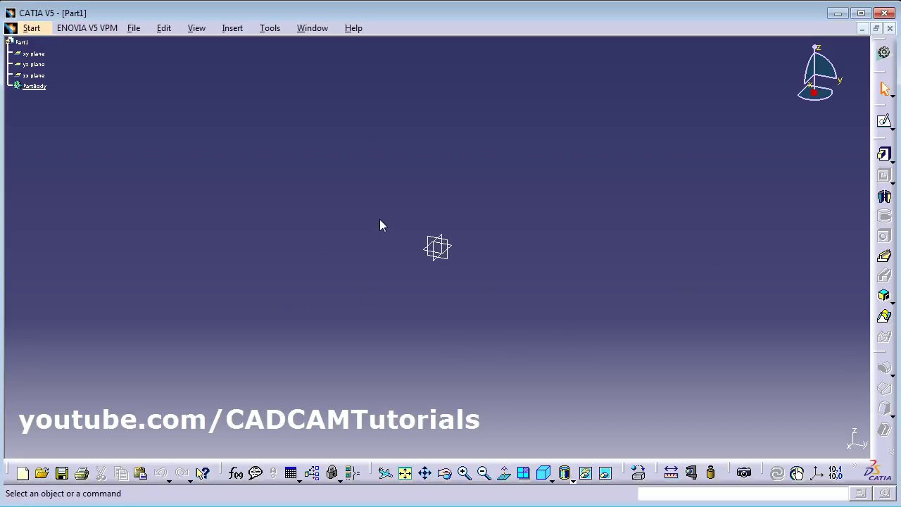